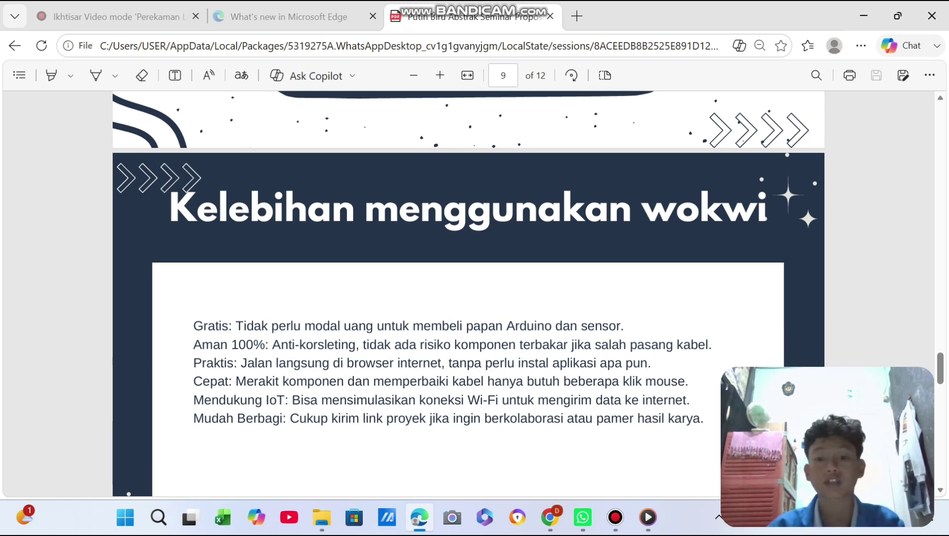
- Read through the presentation PDF from the slide on Wokwi's advantages, past the project conclusion, to the closing slide
scroll(469, 293, "down", 4)
scroll(469, 293, "down", 5)
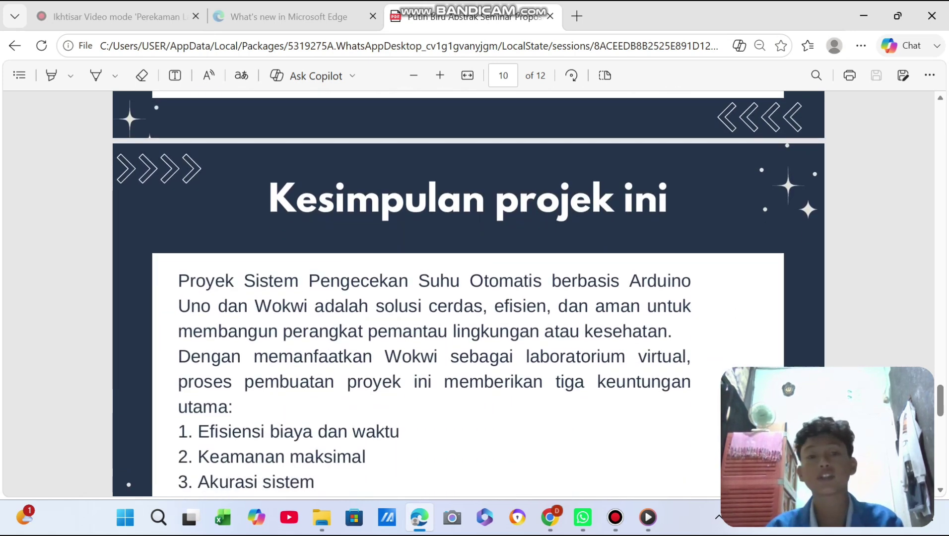
scroll(468, 292, "down", 1)
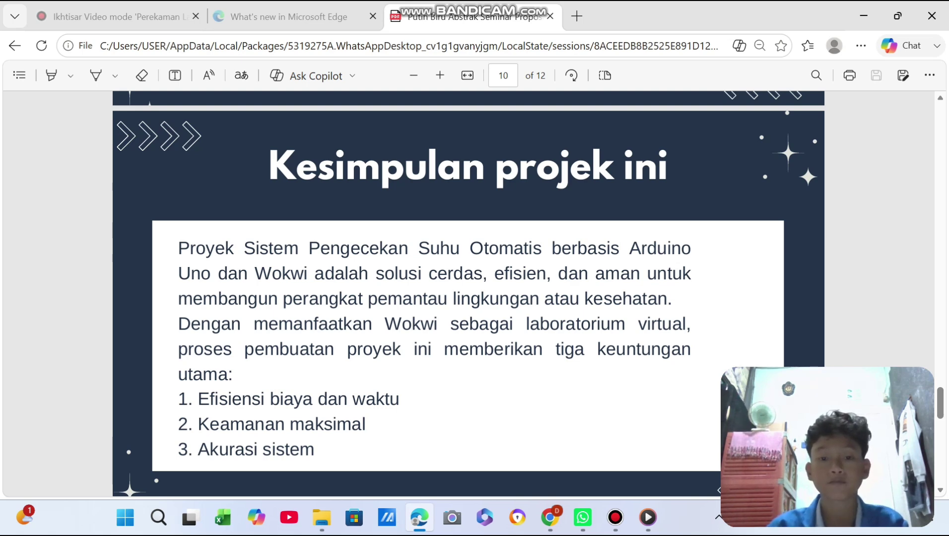
scroll(468, 292, "down", 15)
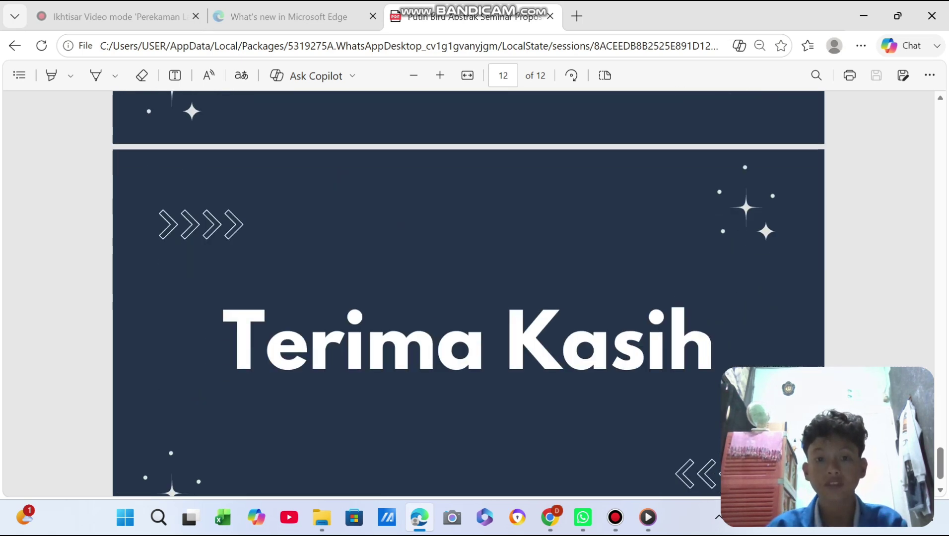
scroll(468, 293, "down", 1)
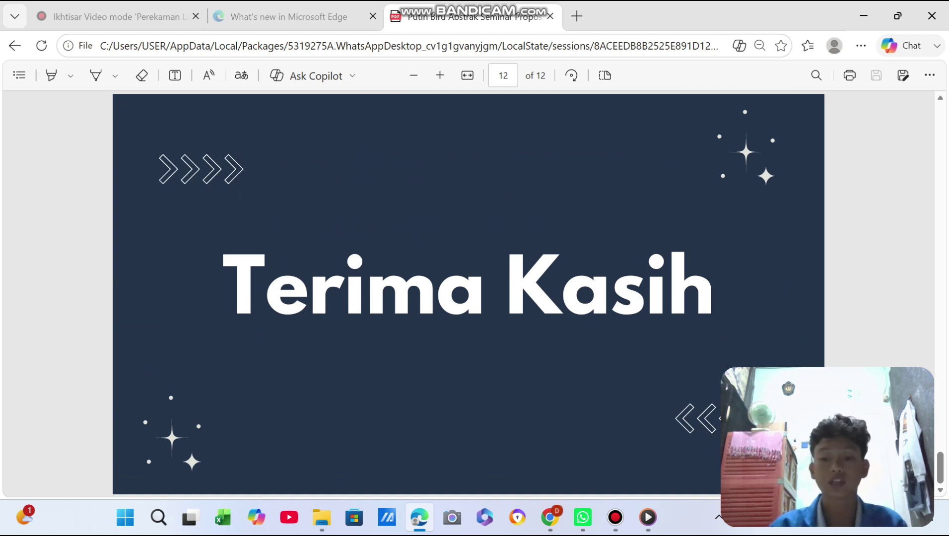
- Dismiss the Bandicam recorder window and open the Wokwi website from the Google search results in Chrome
left_click(616, 517)
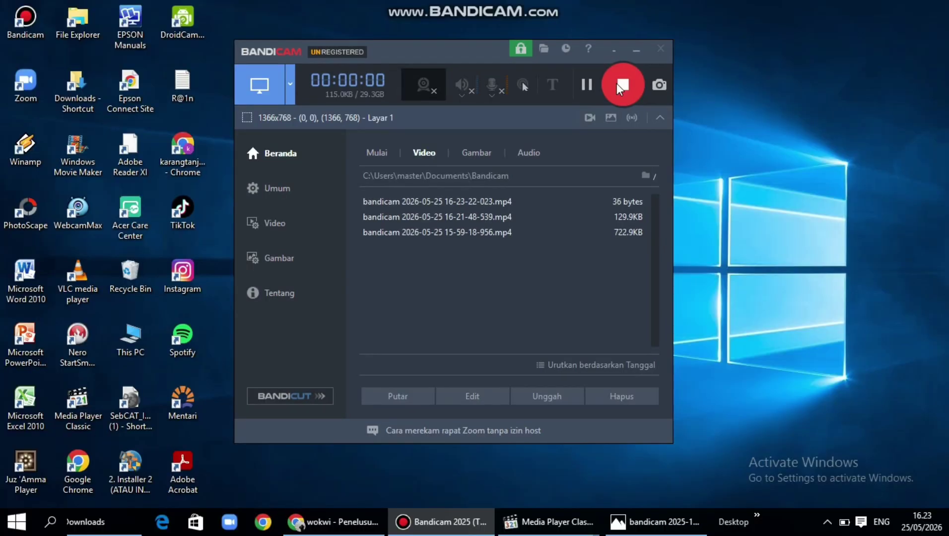
left_click(658, 52)
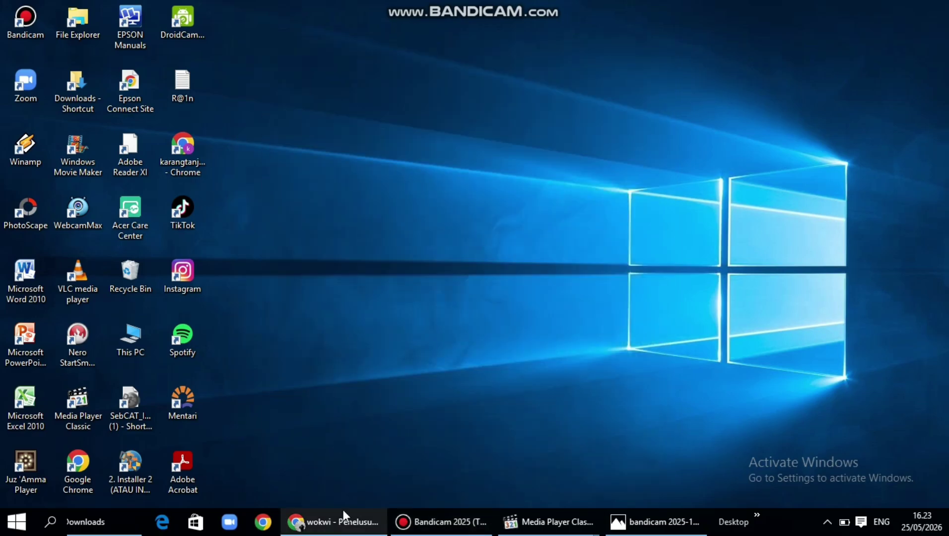
left_click(338, 520)
left_click(163, 216)
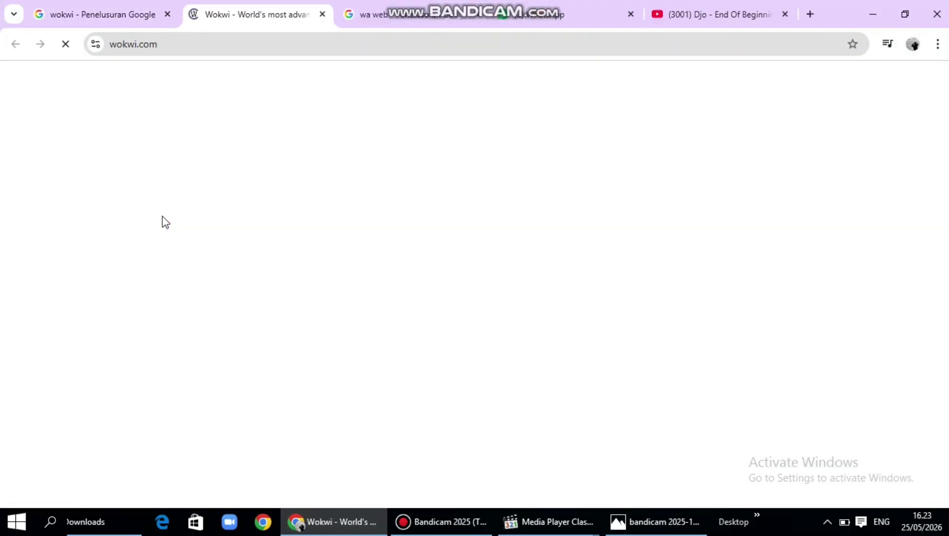
- Go to Wokwi's Arduino section and start a new Arduino Uno project from scratch
scroll(272, 248, "down", 3)
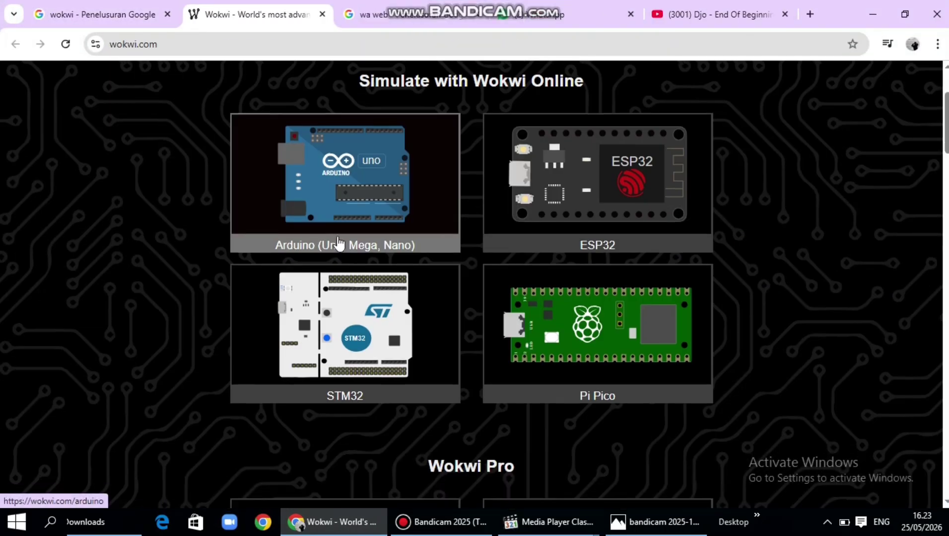
left_click(312, 179)
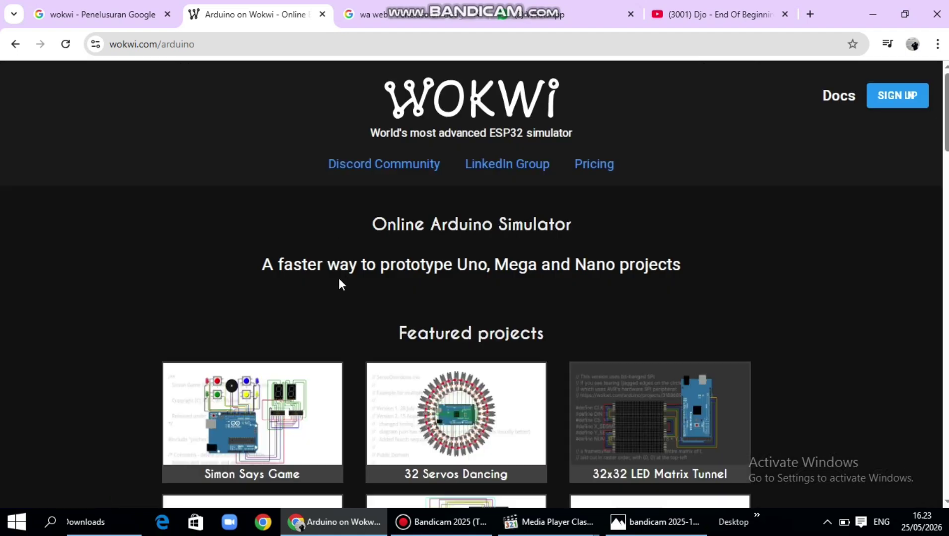
scroll(328, 278, "down", 10)
scroll(318, 282, "down", 4)
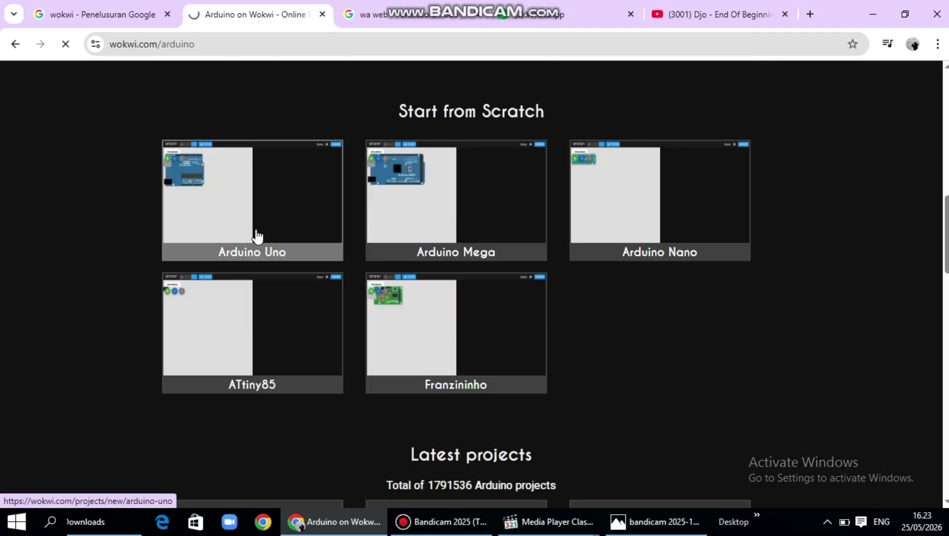
left_click(257, 235)
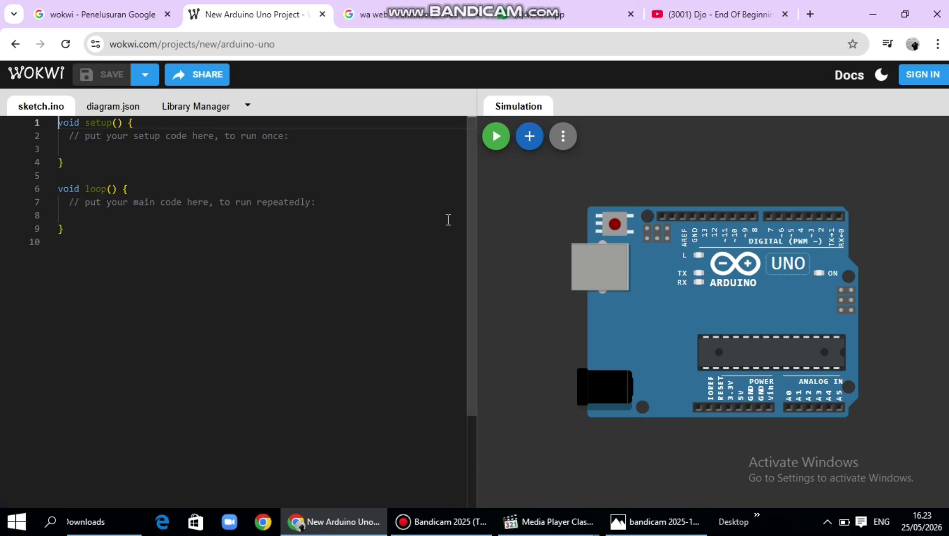
- Shift the Arduino Uno board aside to make room and add an LED to the diagram
left_click_drag(705, 288, 754, 289)
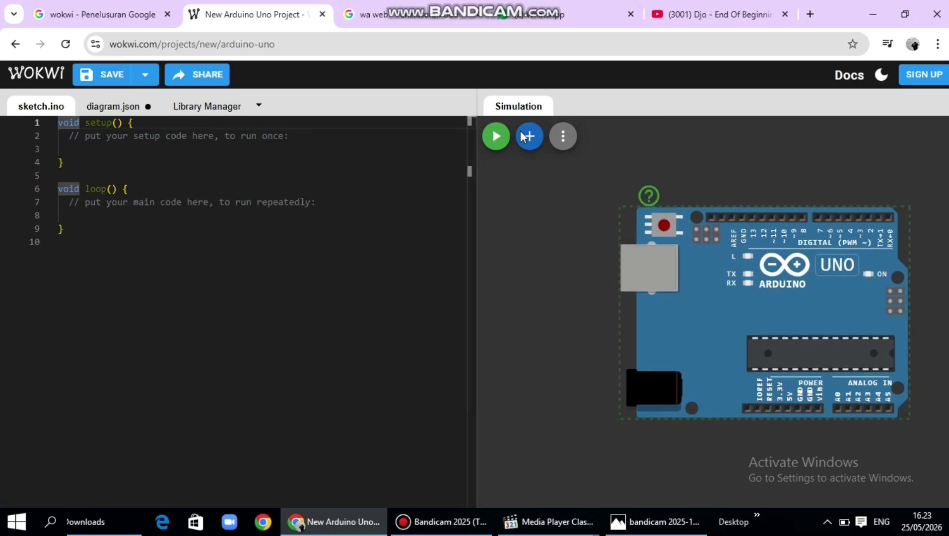
left_click(530, 137)
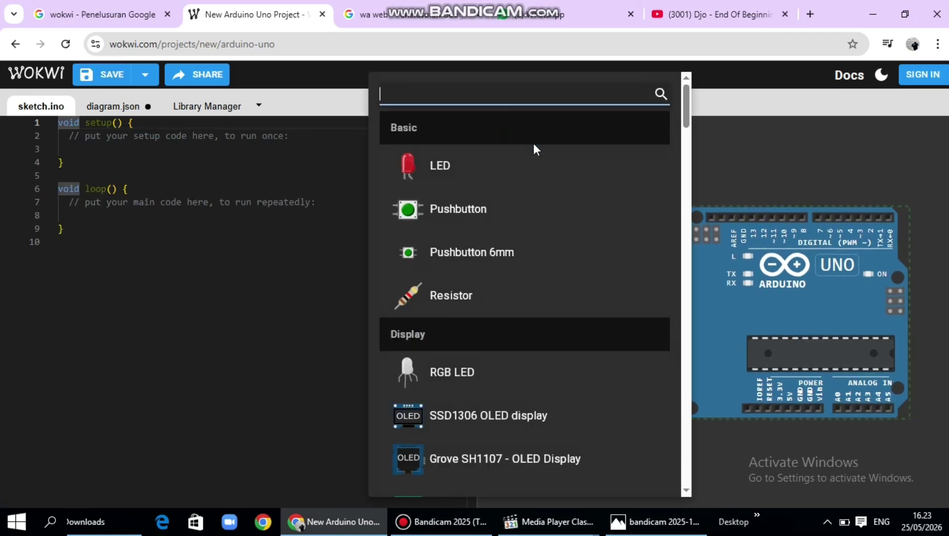
left_click(465, 173)
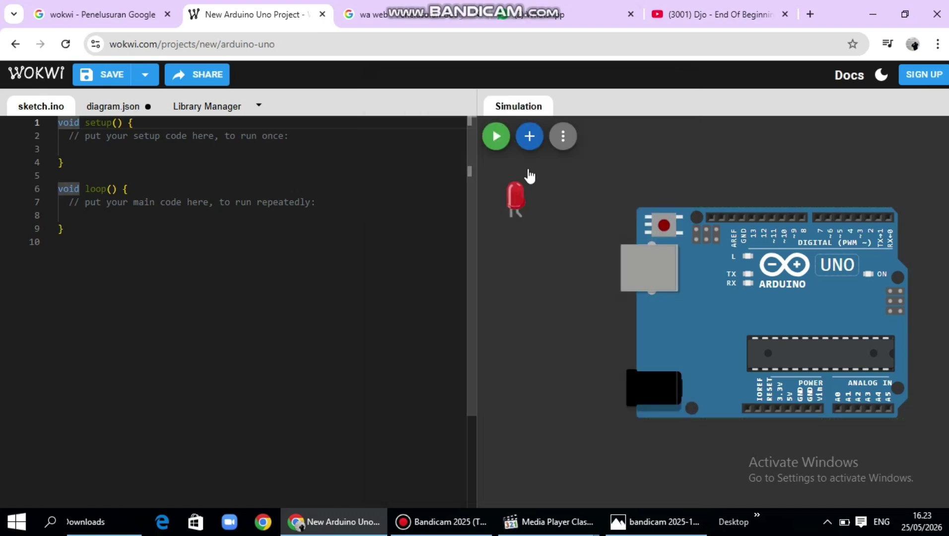
scroll(626, 205, "down", 1)
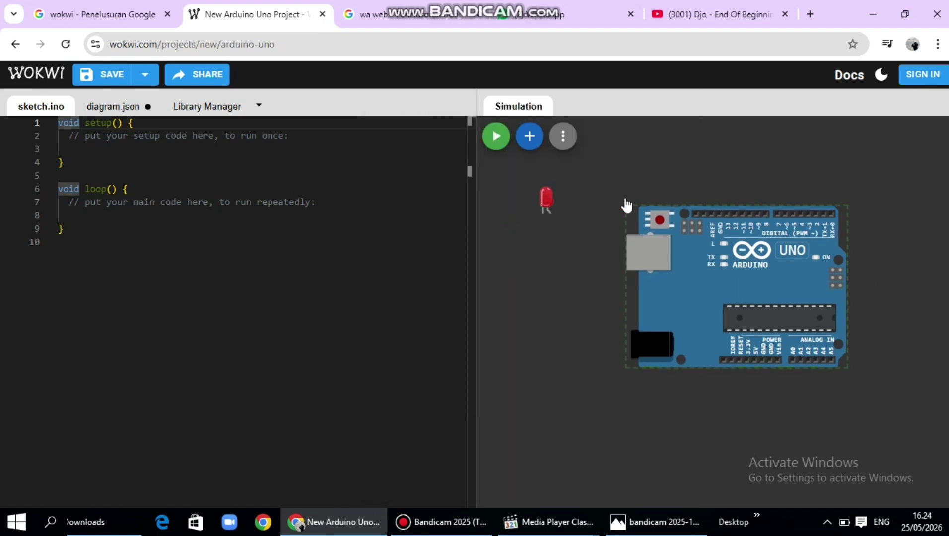
- Add an LCD 16x2 (I2C) display and arrange it above the Arduino Uno, with the board moved down
left_click(529, 144)
scroll(507, 254, "down", 1)
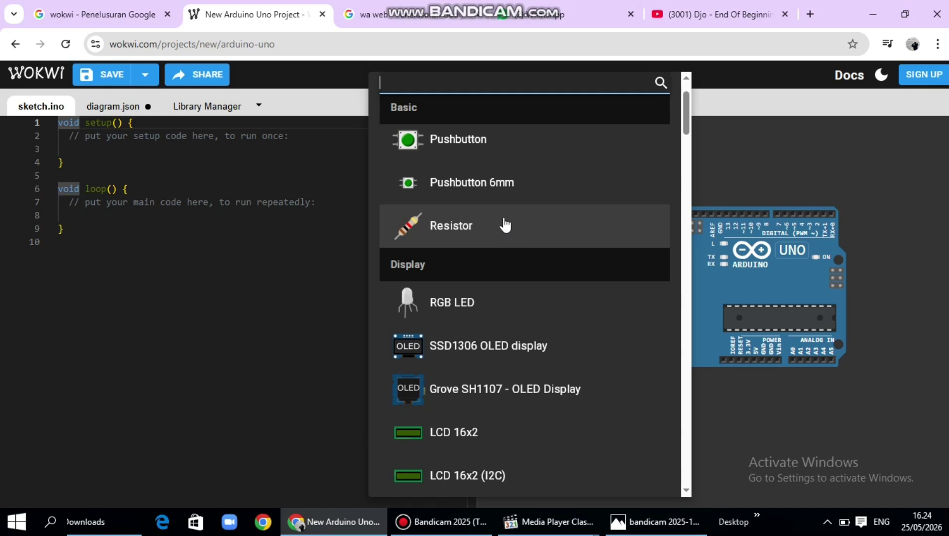
scroll(505, 225, "down", 5)
left_click(502, 267)
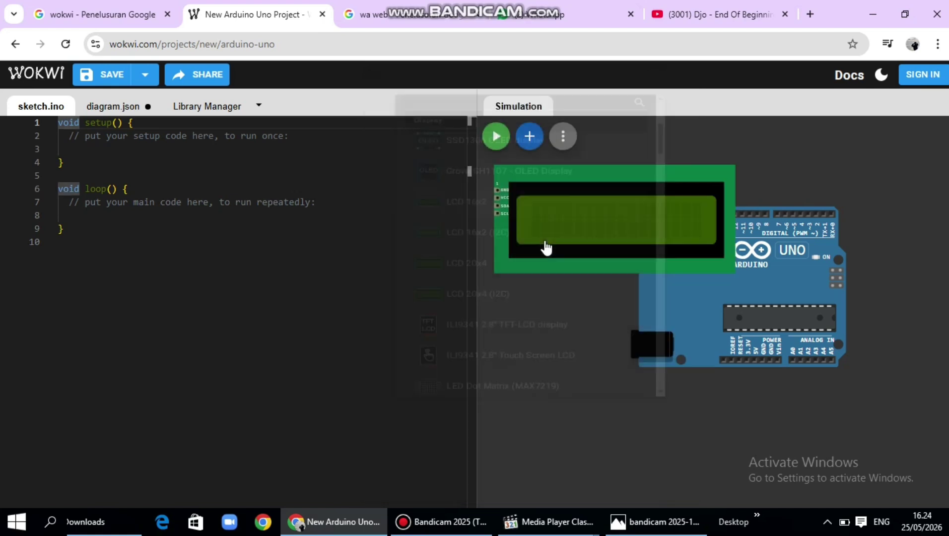
left_click(735, 163)
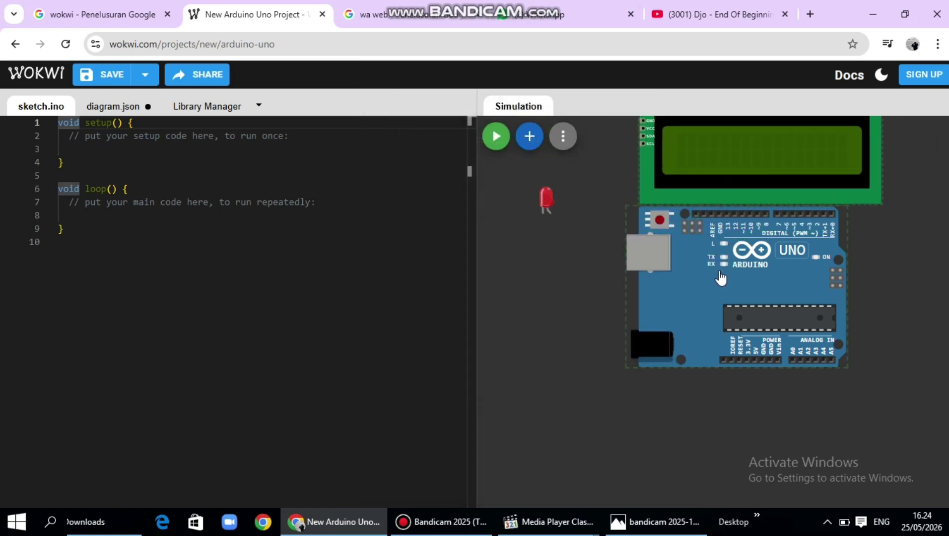
left_click_drag(721, 278, 768, 355)
left_click_drag(690, 153, 697, 199)
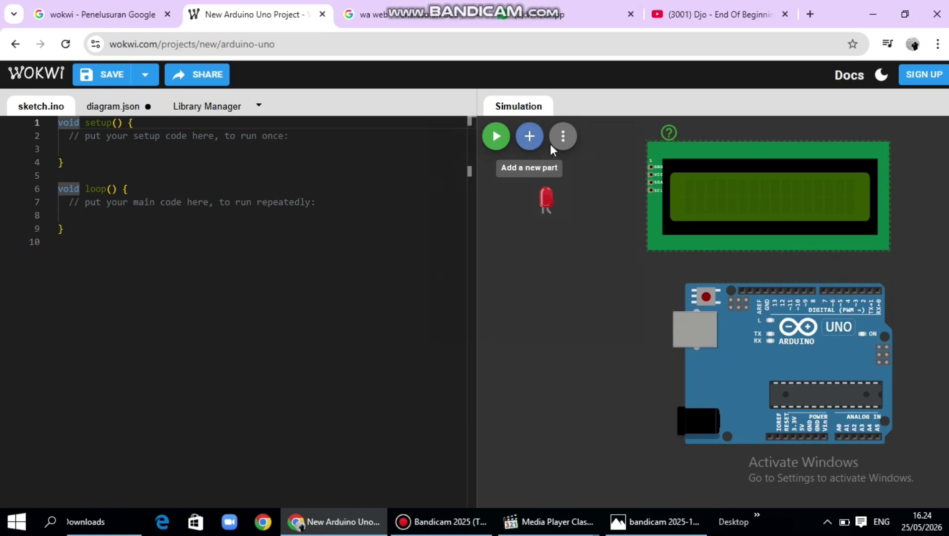
- Add an LED Dot Matrix (MAX7219) to the diagram and place it above the LCD
left_click(530, 137)
scroll(497, 278, "down", 3)
scroll(520, 288, "down", 5)
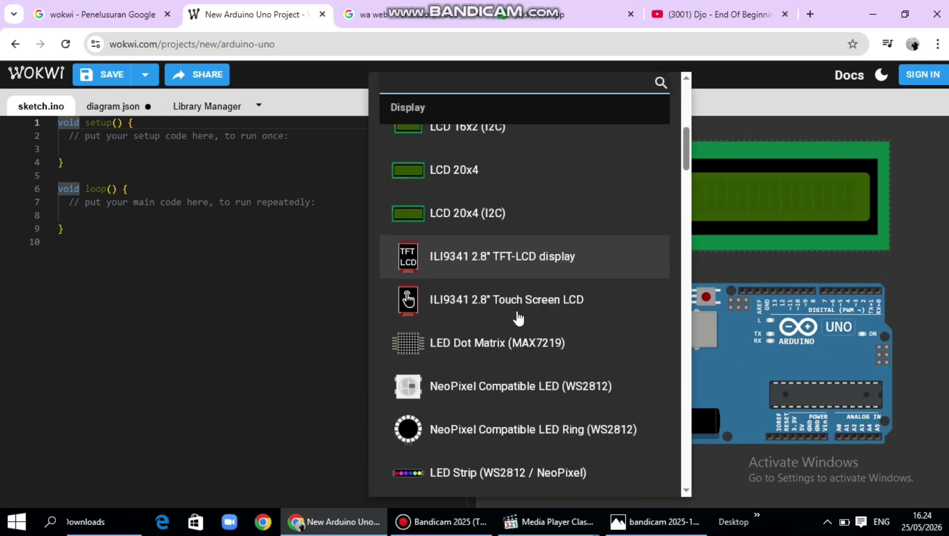
left_click(517, 346)
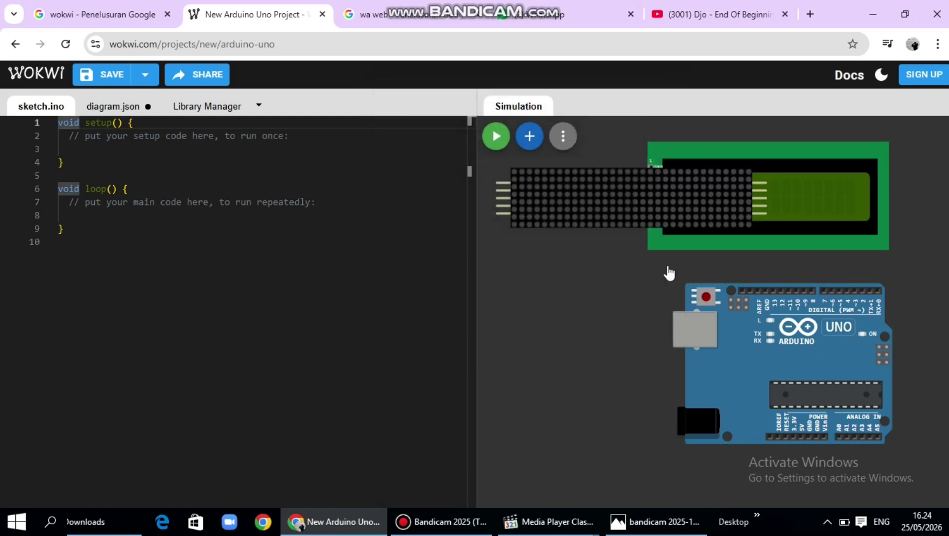
scroll(704, 271, "down", 3)
left_click_drag(678, 230, 778, 172)
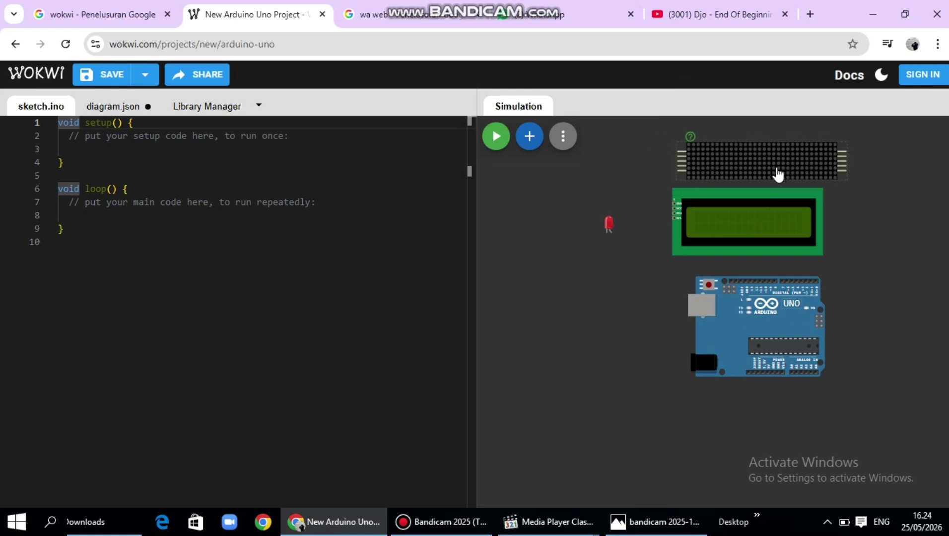
- Rearrange the diagram so the Arduino Uno sits lower and the LCD stands to the board's upper right
left_click_drag(759, 233, 819, 239)
left_click_drag(764, 318, 744, 352)
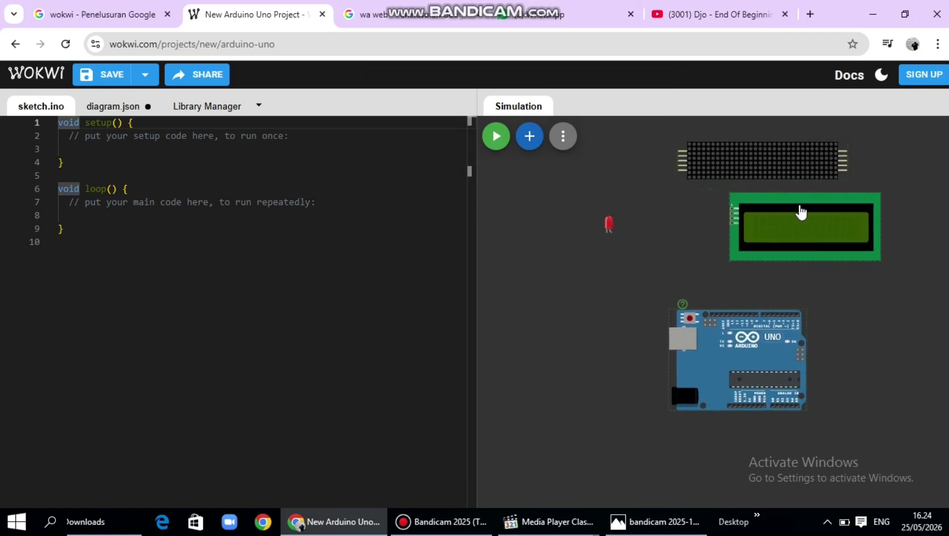
left_click_drag(801, 212, 888, 255)
scroll(546, 209, "down", 1)
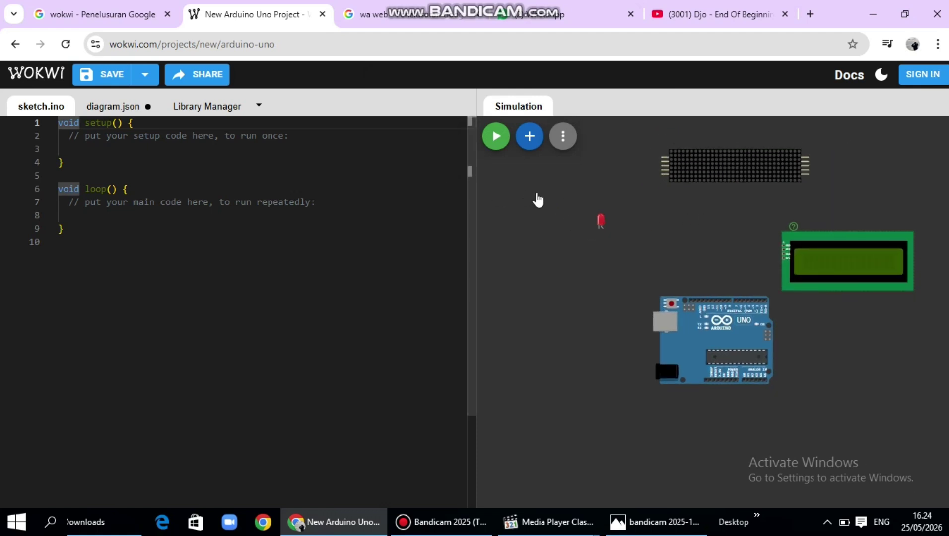
scroll(536, 201, "down", 1)
scroll(819, 211, "up", 1)
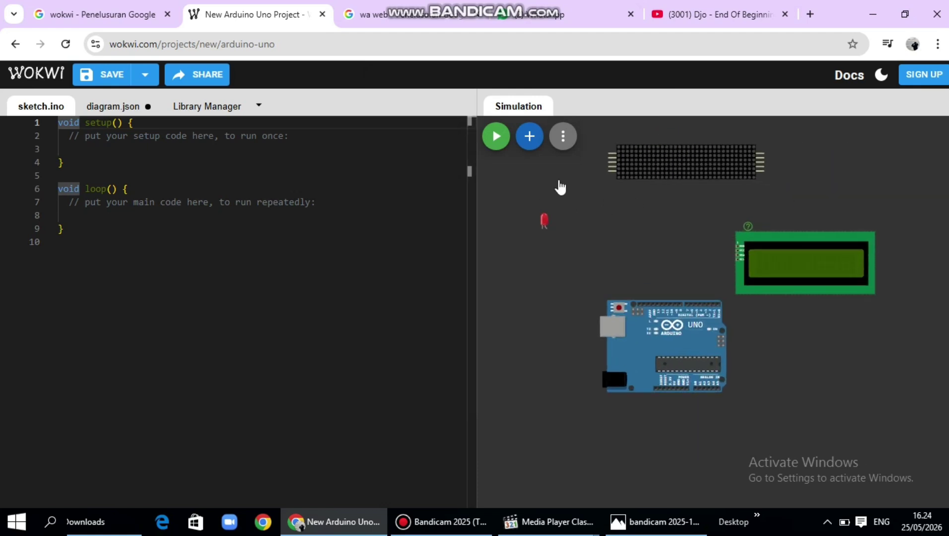
- Add a DHT22 sensor and place it between the LED dot matrix and the Arduino Uno
left_click(528, 137)
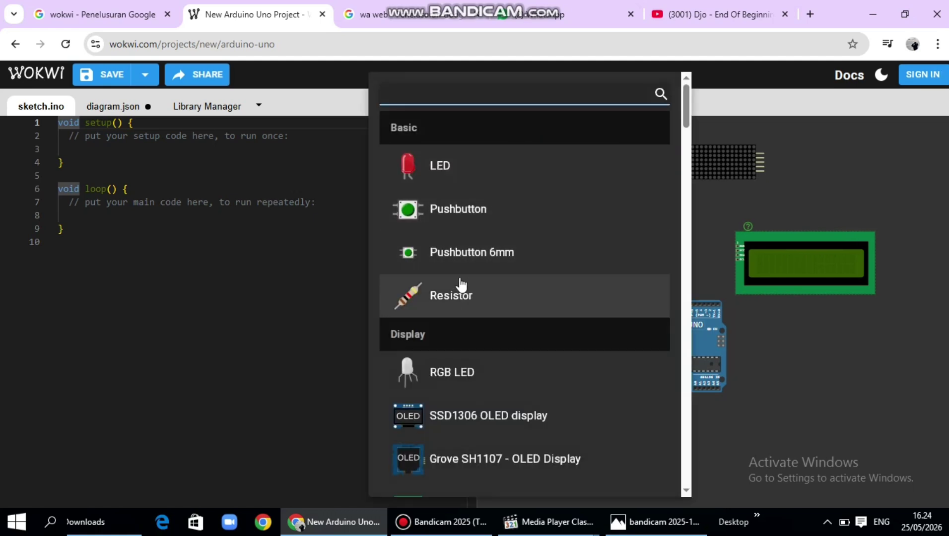
scroll(462, 261, "down", 4)
scroll(461, 269, "down", 13)
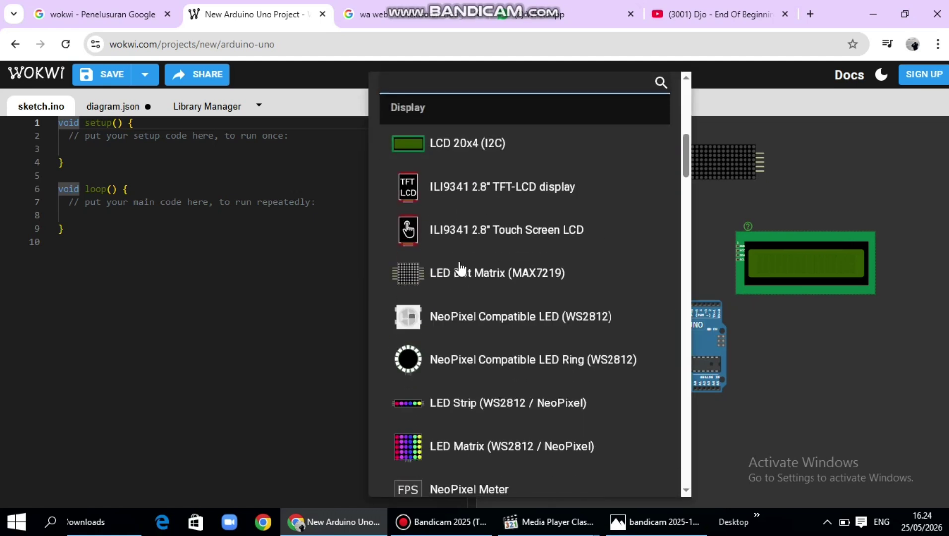
scroll(459, 278, "down", 14)
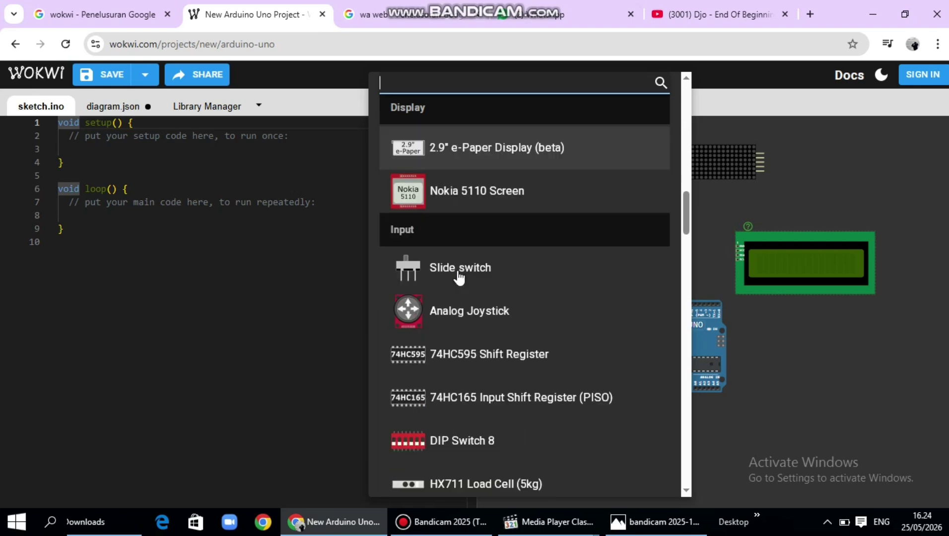
scroll(460, 278, "down", 4)
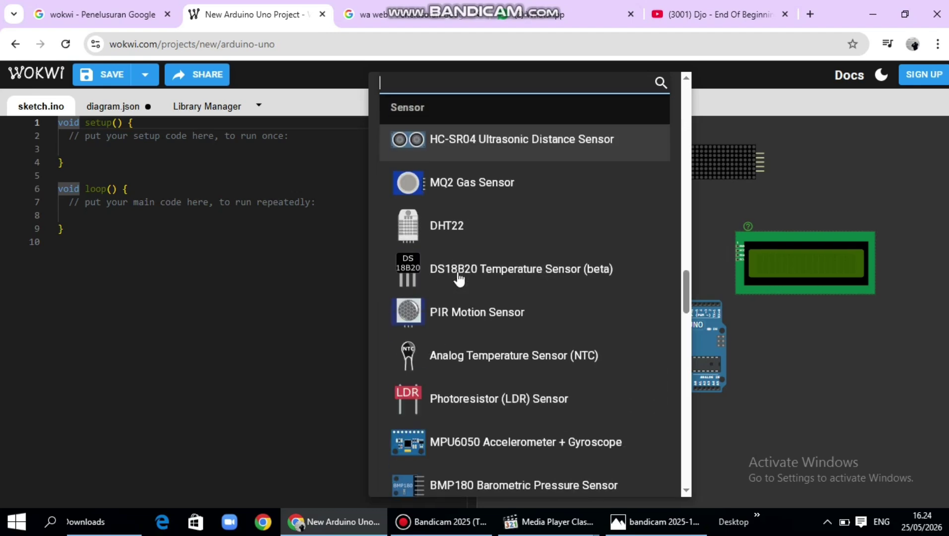
left_click(457, 231)
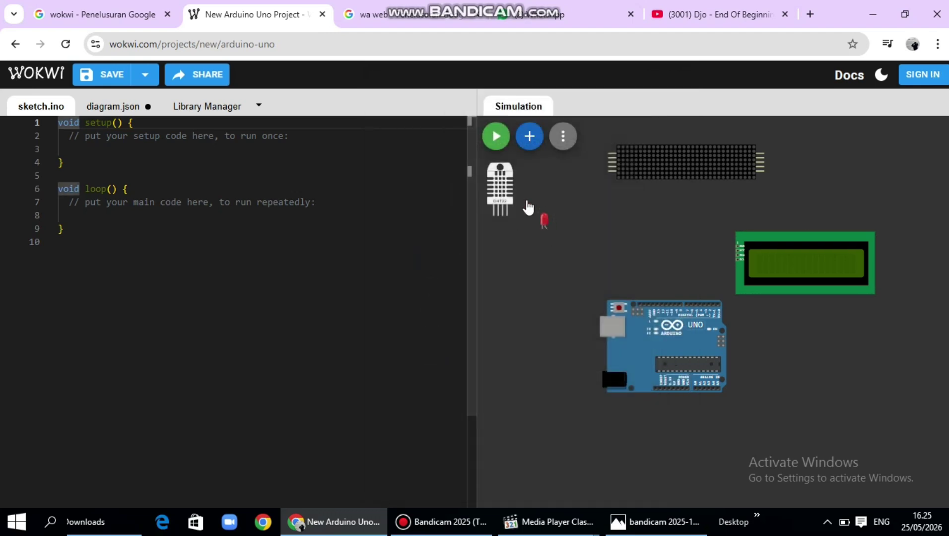
left_click_drag(500, 189, 659, 228)
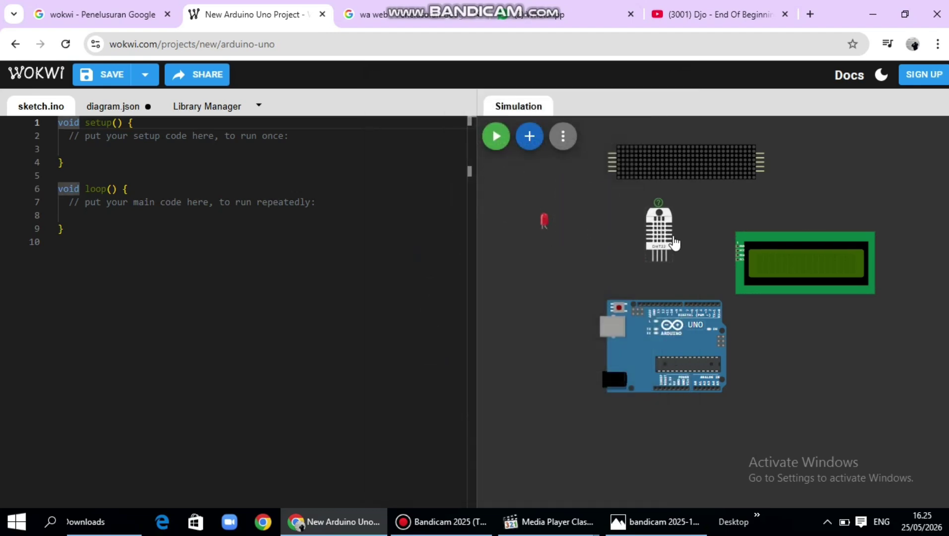
- Add a Relay Module and place it below the LCD, beside the Arduino Uno
left_click(527, 139)
scroll(459, 333, "down", 12)
scroll(460, 335, "down", 15)
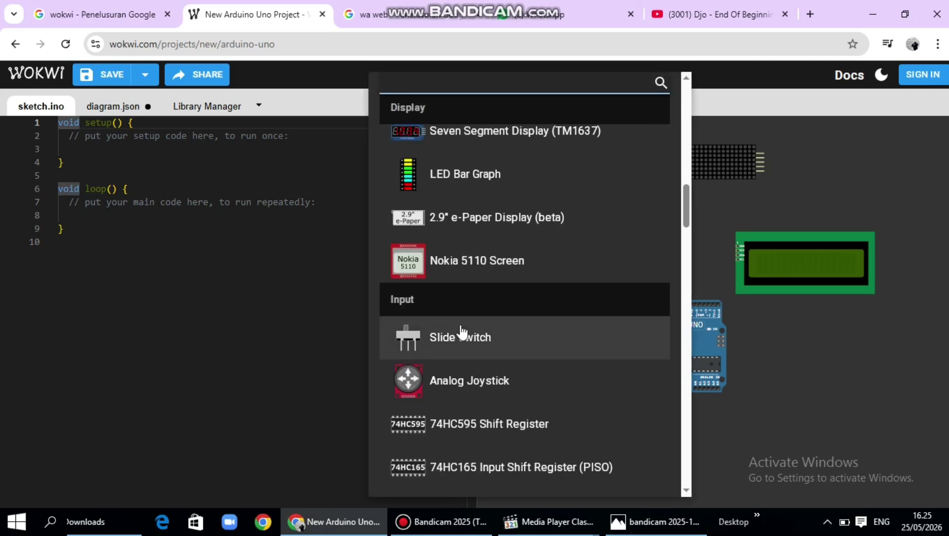
scroll(462, 331, "down", 15)
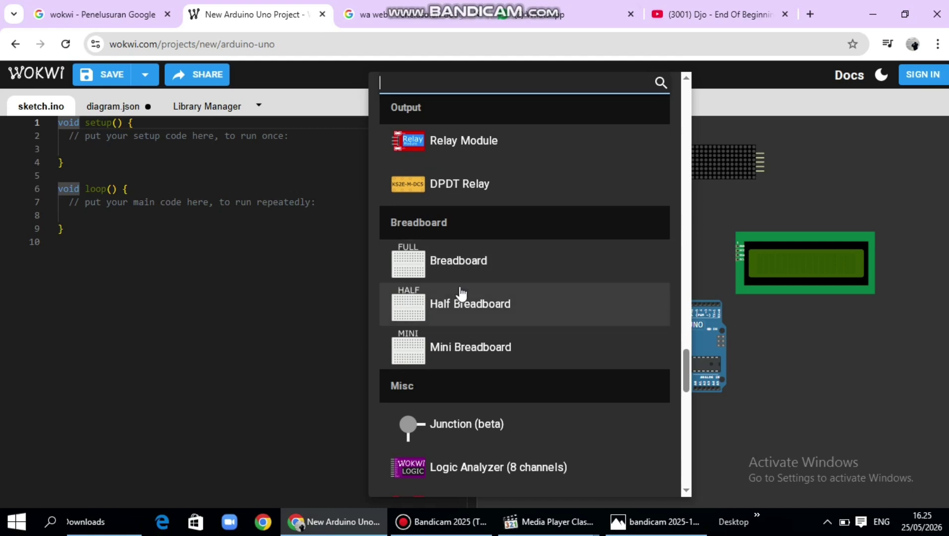
scroll(460, 297, "down", 1)
scroll(460, 295, "up", 4)
left_click(460, 294)
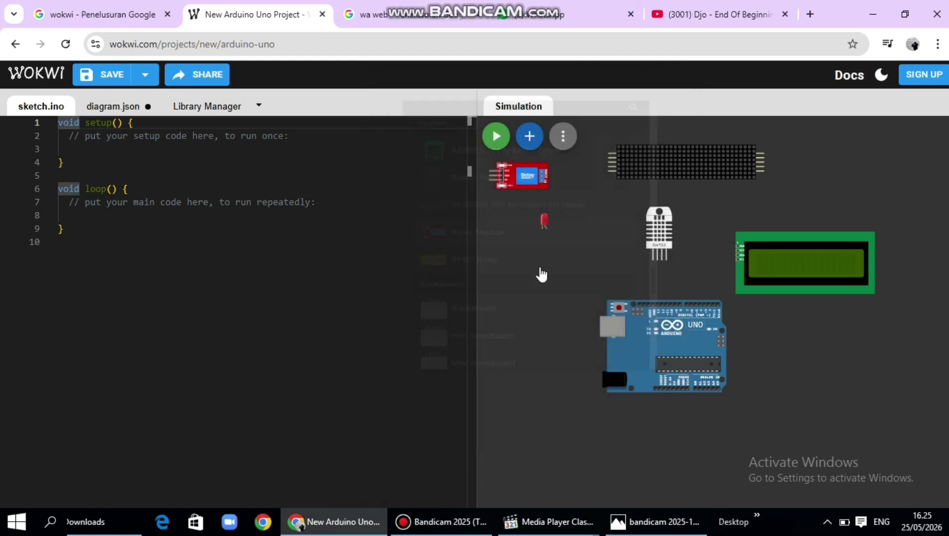
left_click_drag(526, 180, 813, 361)
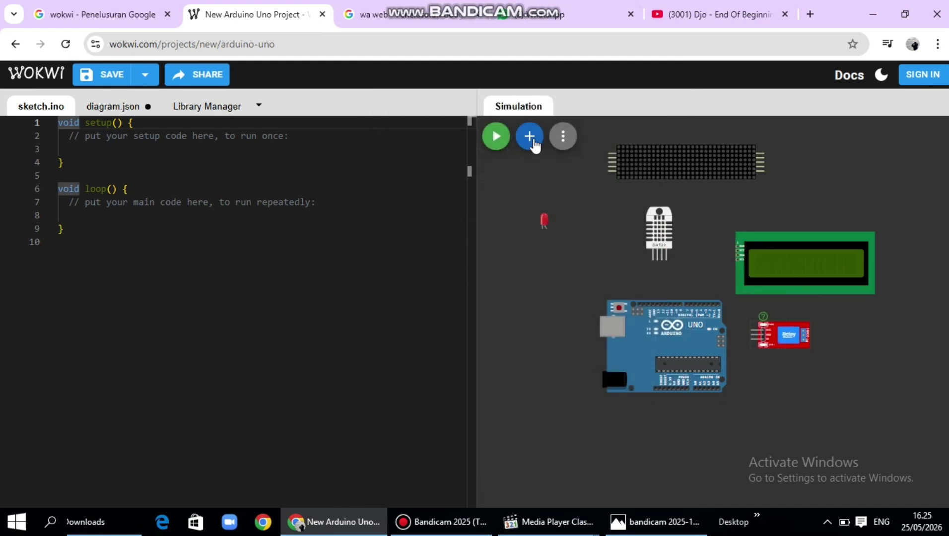
- Add a GND Symbol from the Power parts to the diagram, just above the Arduino Uno
left_click(530, 137)
scroll(529, 189, "down", 5)
scroll(536, 219, "down", 10)
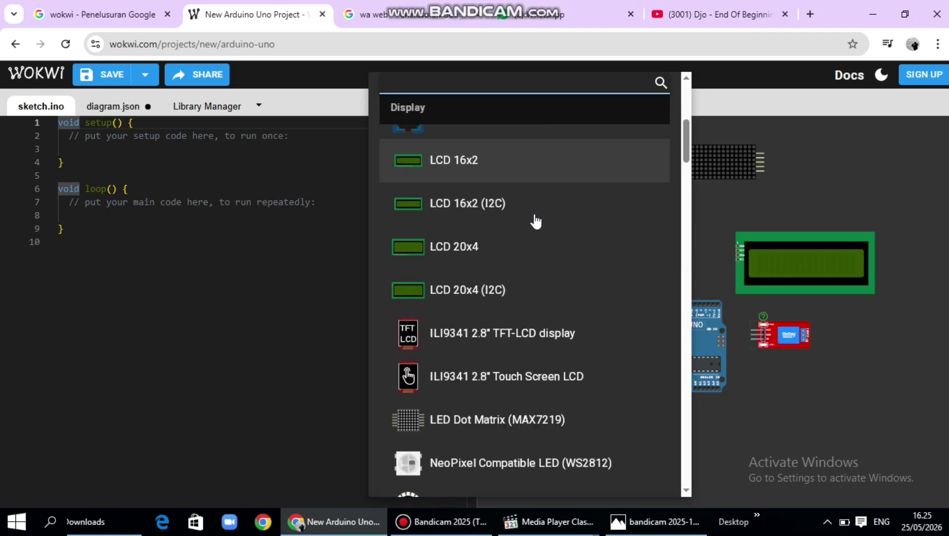
scroll(534, 226, "down", 15)
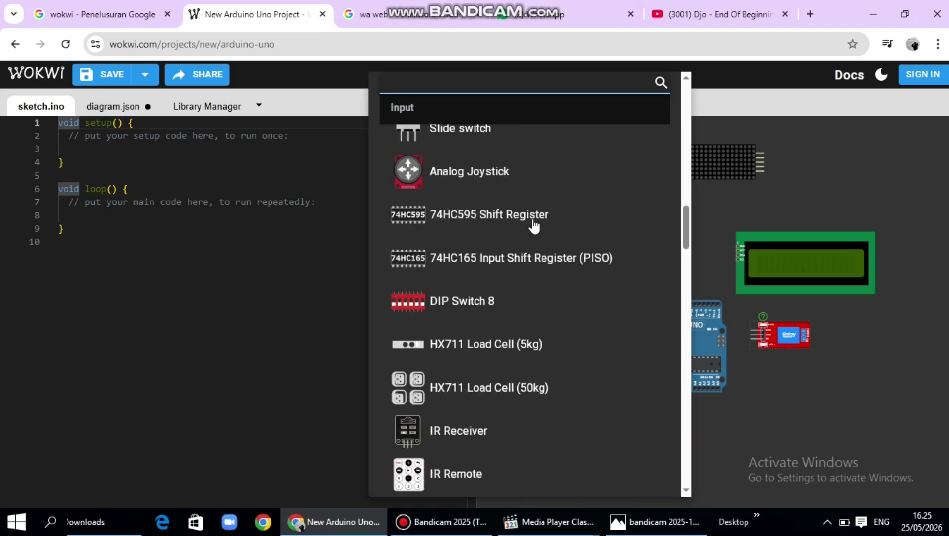
scroll(534, 227, "down", 15)
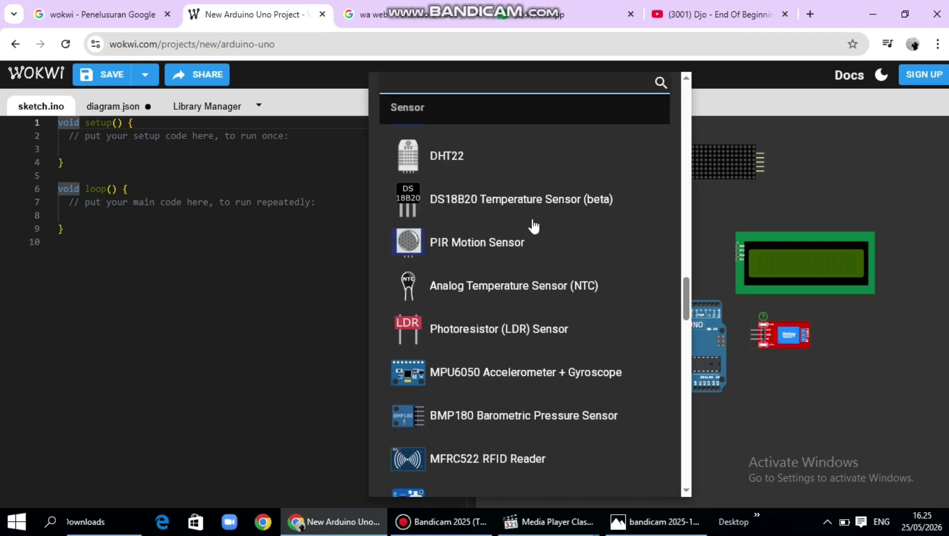
scroll(534, 227, "down", 10)
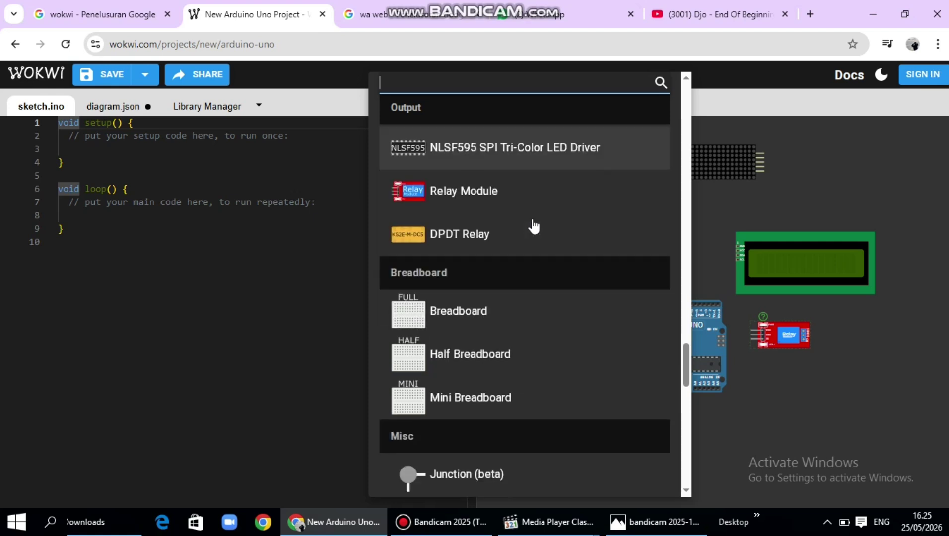
scroll(533, 226, "down", 2)
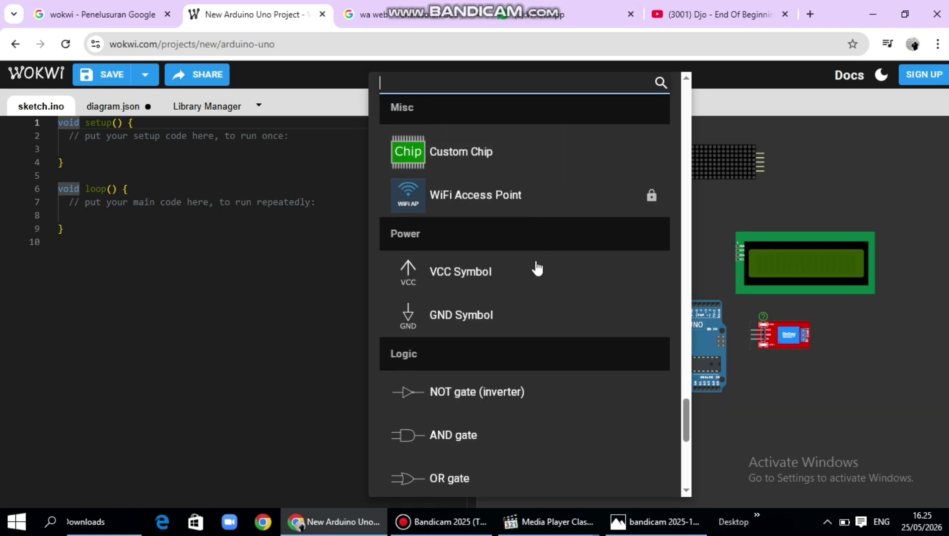
left_click(499, 323)
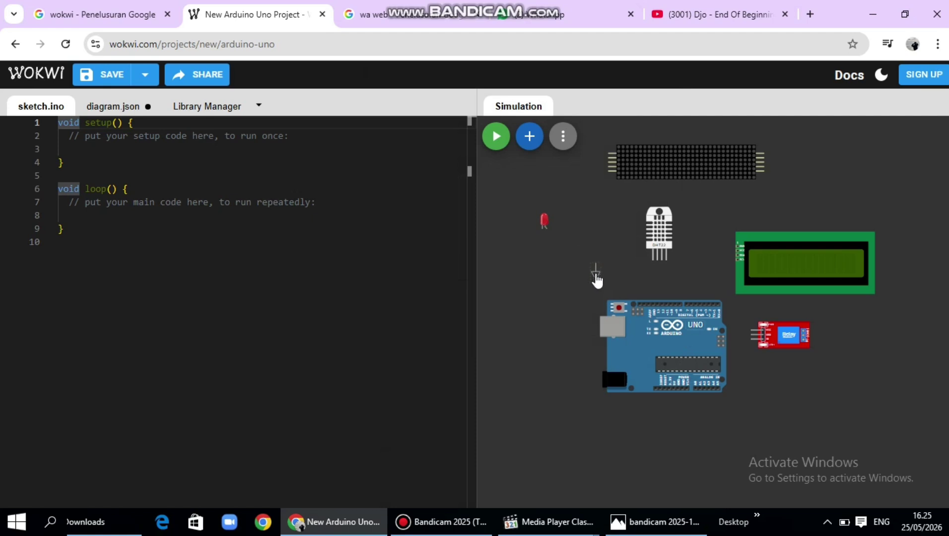
- Add a Buzzer to the diagram and place it to the lower right of the relay module
left_click(530, 140)
scroll(507, 264, "down", 10)
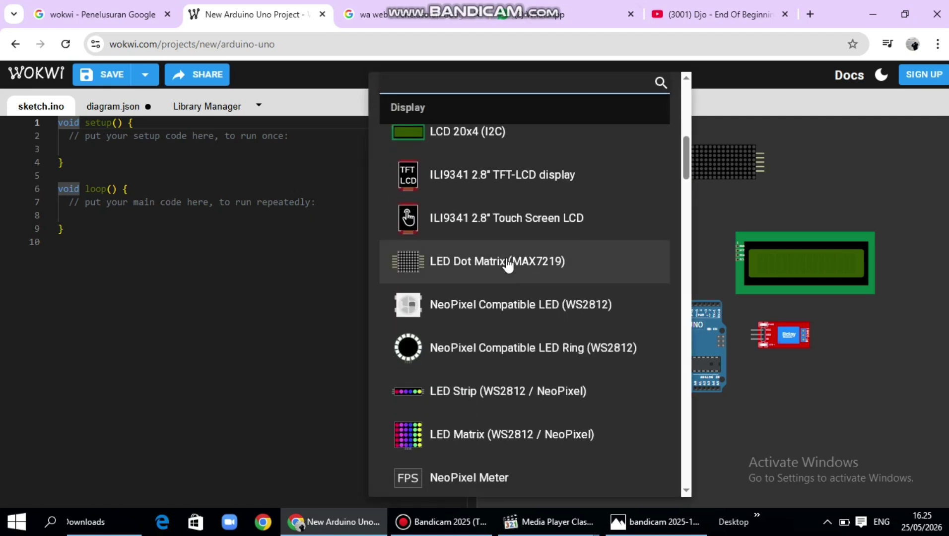
scroll(496, 293, "down", 12)
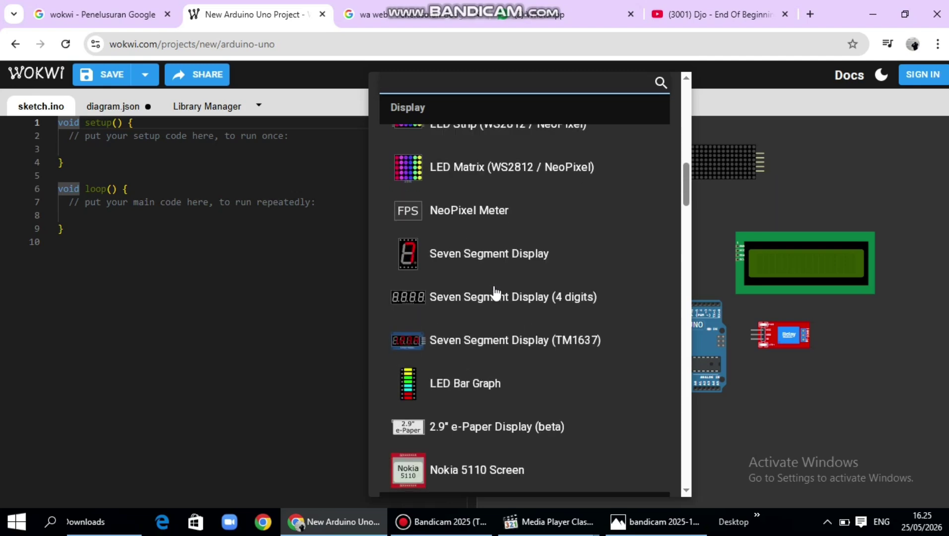
scroll(493, 287, "down", 14)
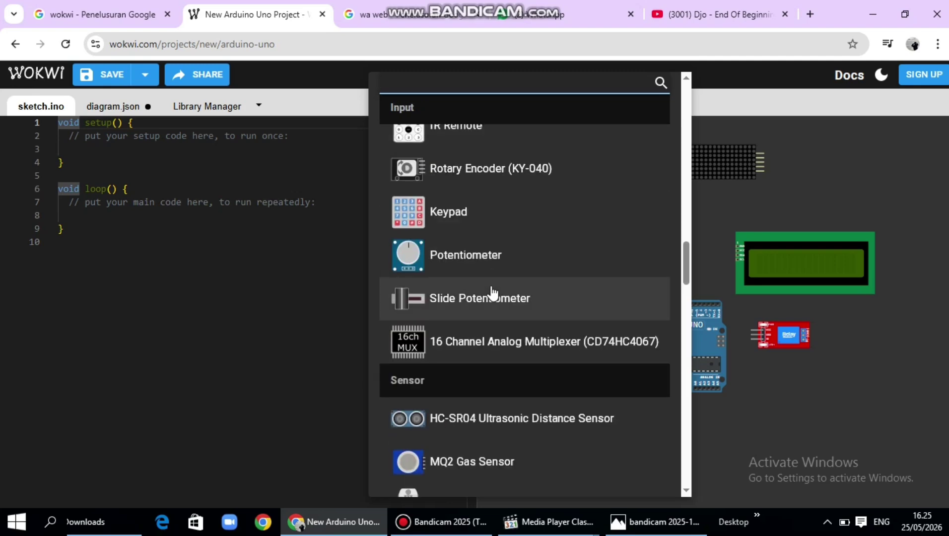
scroll(493, 293, "down", 5)
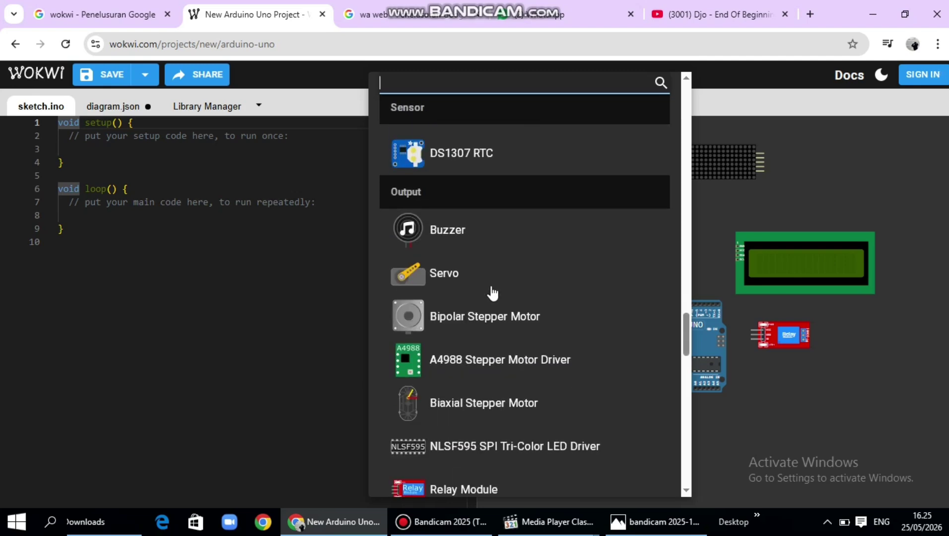
left_click(477, 232)
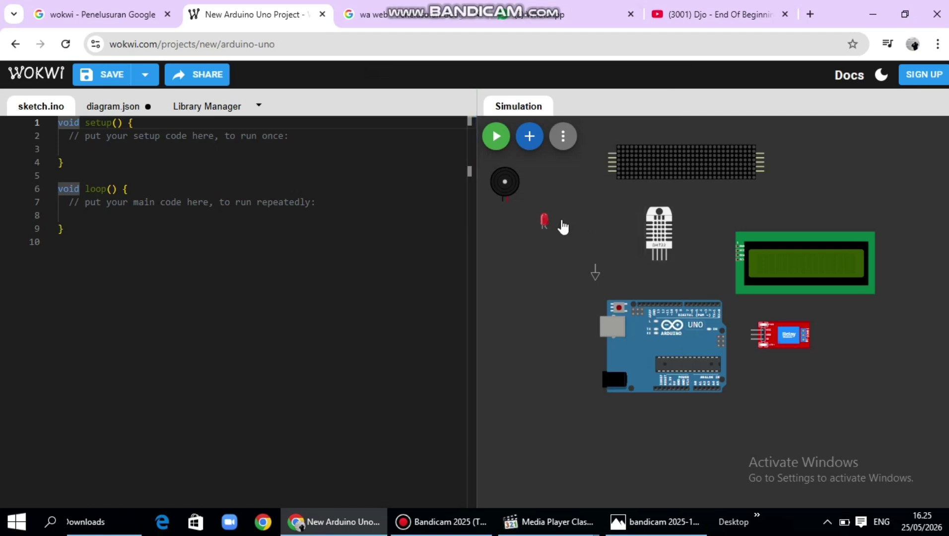
left_click_drag(562, 197, 936, 388)
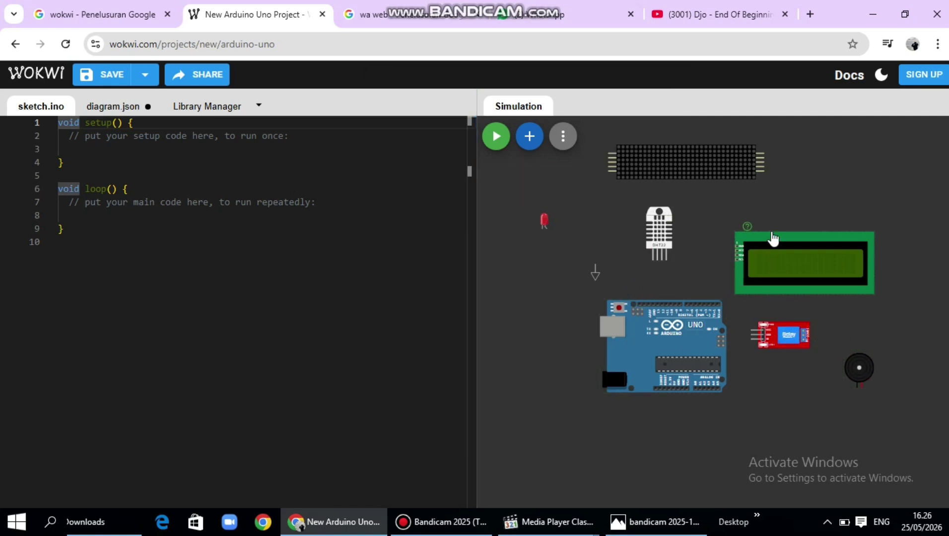
- Rearrange the parts: LCD slightly higher, GND symbol below the relay, Arduino Uno lower left, and DHT22 closer to the LED
left_click_drag(774, 254, 776, 238)
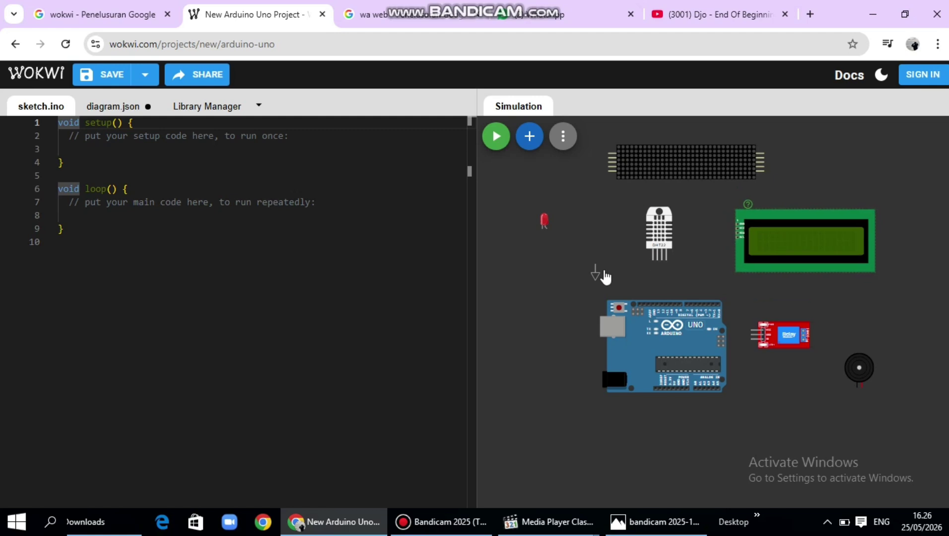
left_click_drag(677, 349, 646, 362)
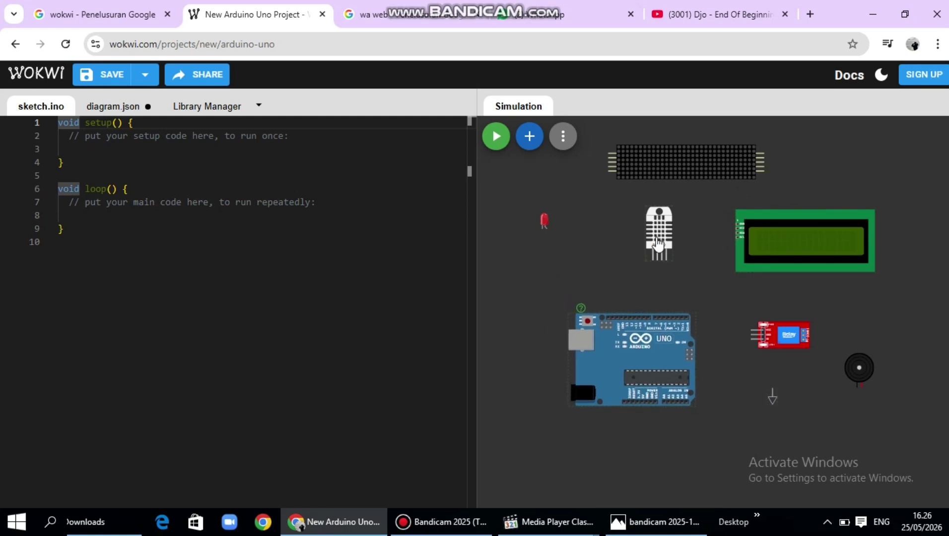
left_click_drag(658, 244, 601, 247)
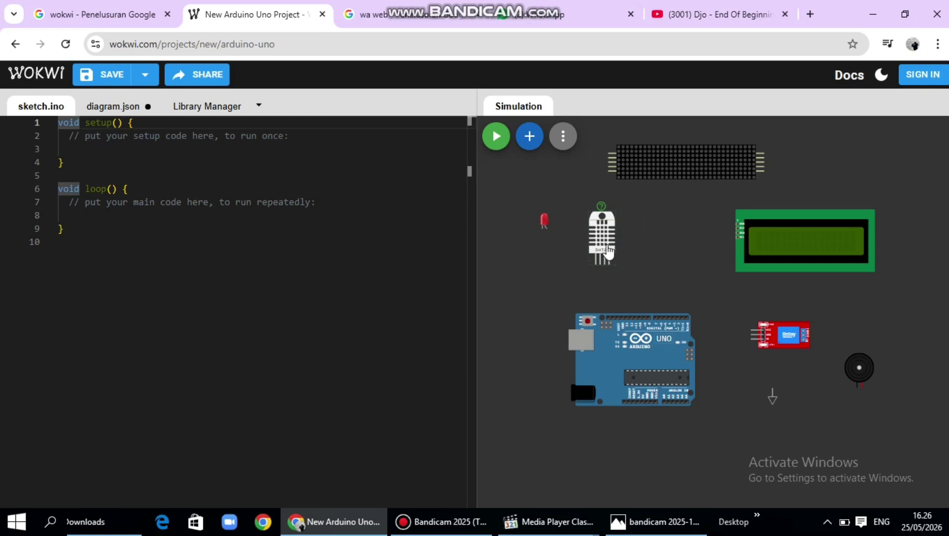
- Wire the DHT22's VCC pin around the left side of the Arduino Uno to its 5V pin
scroll(600, 263, "up", 3)
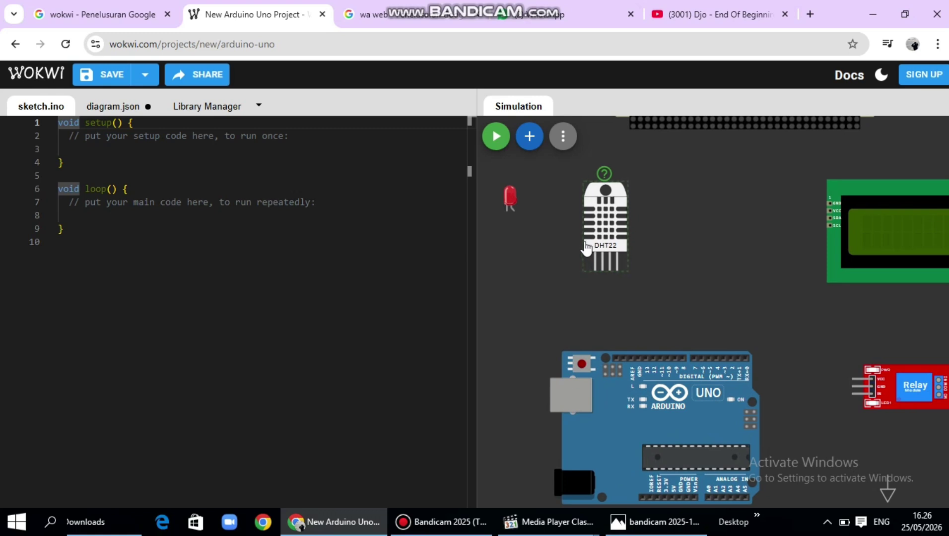
scroll(620, 298, "down", 2)
scroll(605, 288, "up", 1)
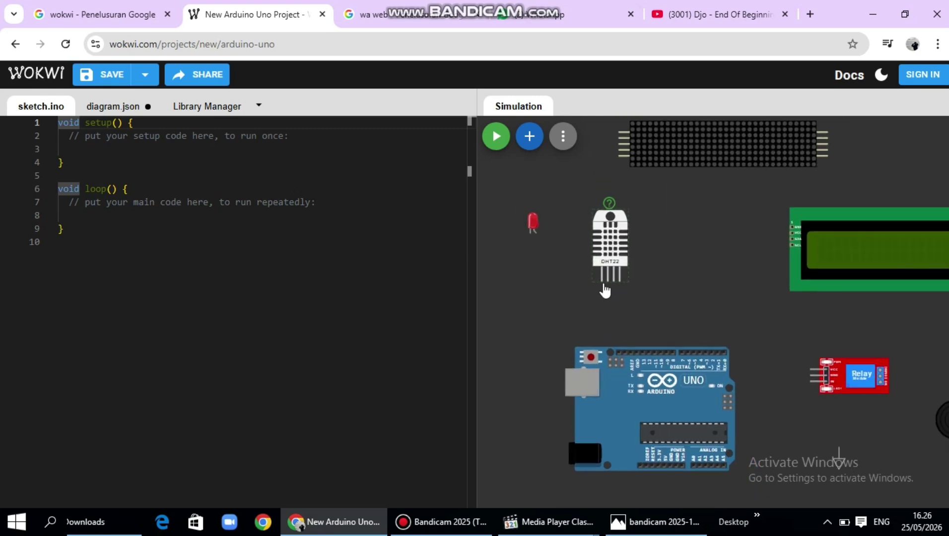
scroll(605, 290, "up", 2)
left_click(606, 289)
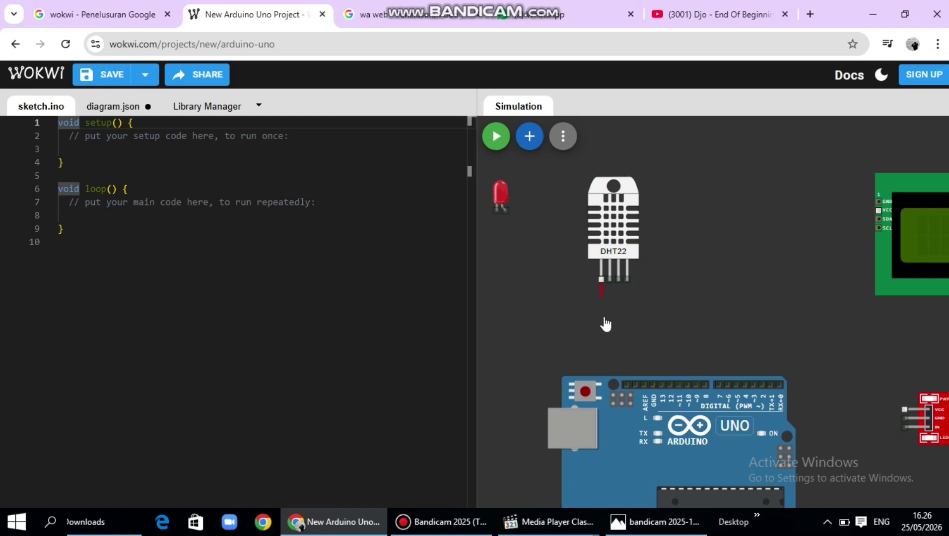
left_click(602, 340)
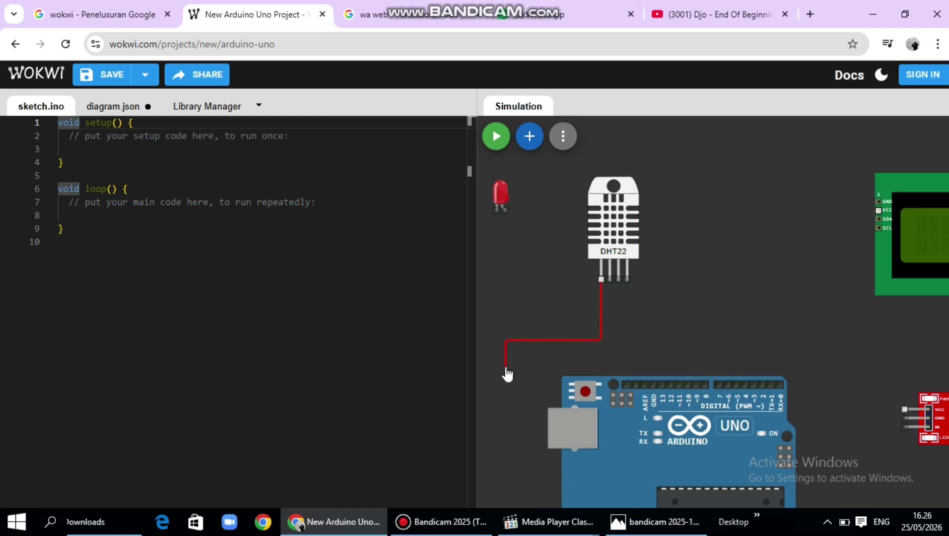
scroll(519, 397, "down", 4)
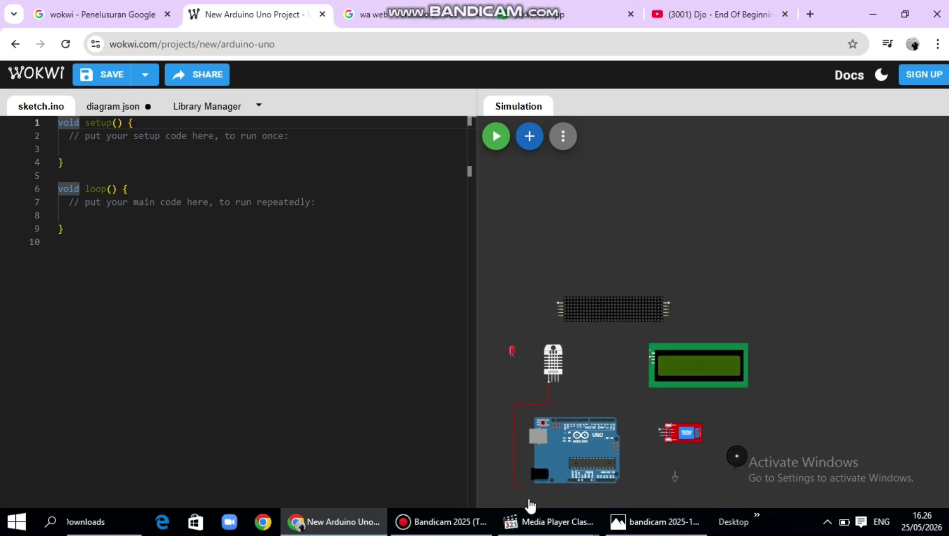
scroll(532, 505, "up", 1)
scroll(534, 506, "up", 3)
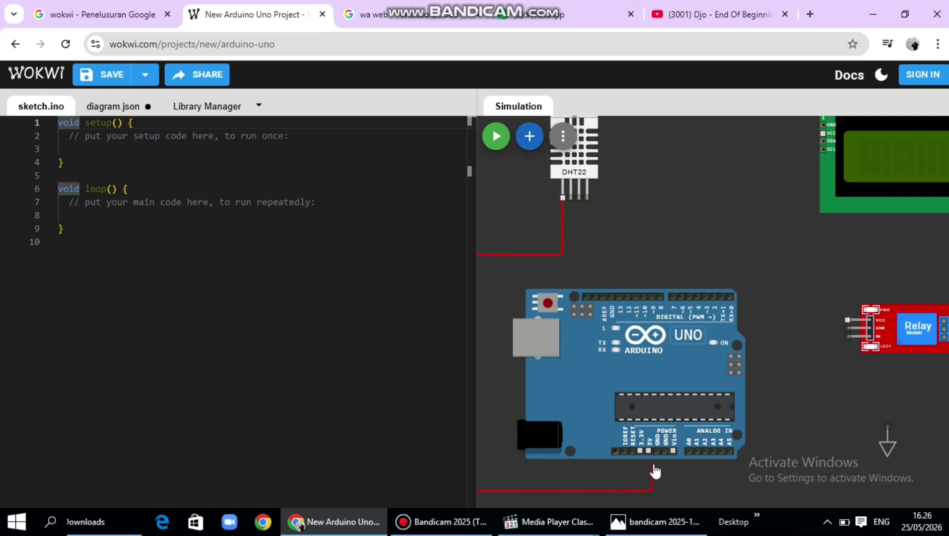
scroll(650, 464, "up", 3)
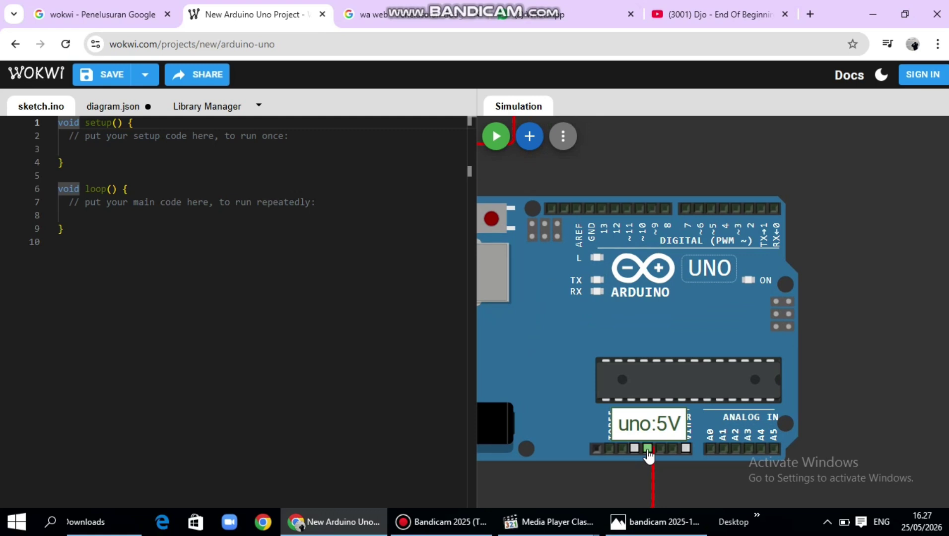
left_click(648, 448)
scroll(651, 452, "down", 5)
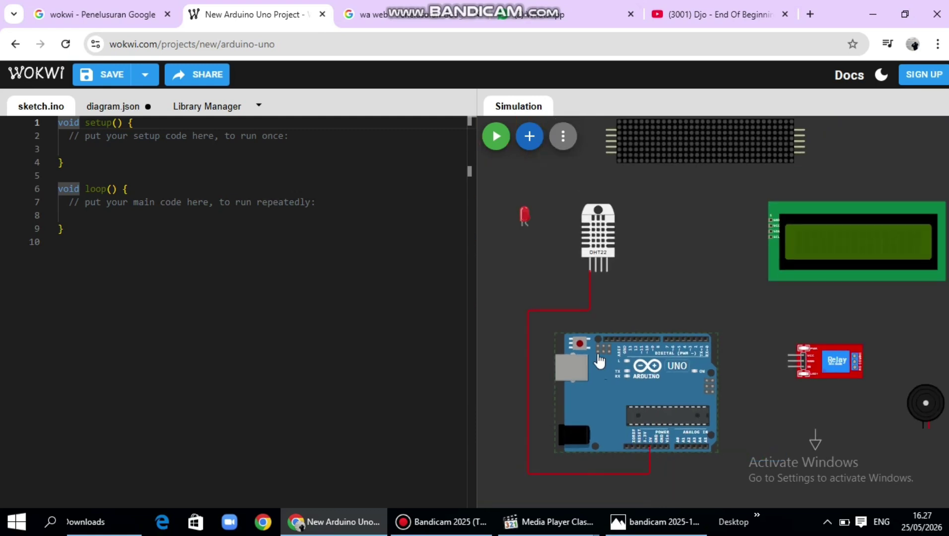
- Shift the LED dot matrix slightly right and wire the DHT22's data pin to digital pin 2 of the Arduino Uno
left_click_drag(674, 185, 709, 179)
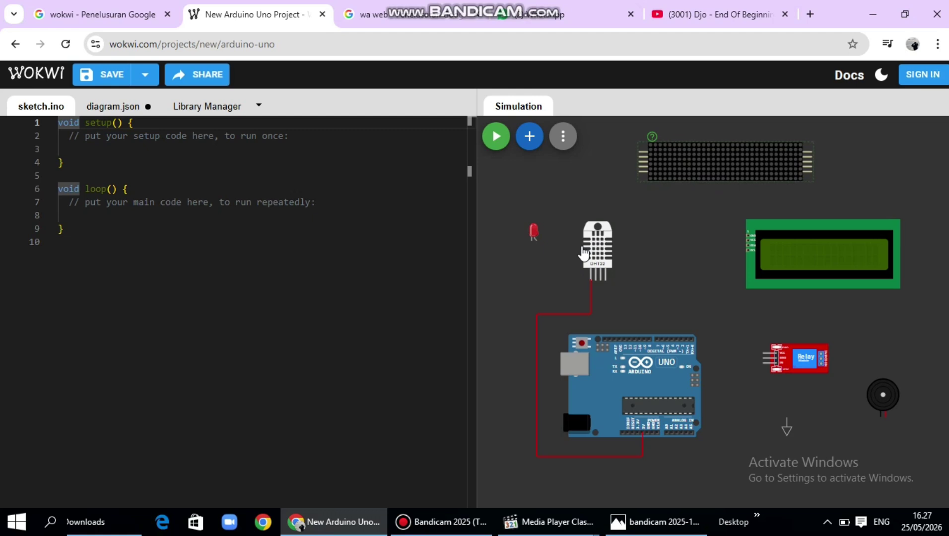
scroll(602, 281, "up", 4)
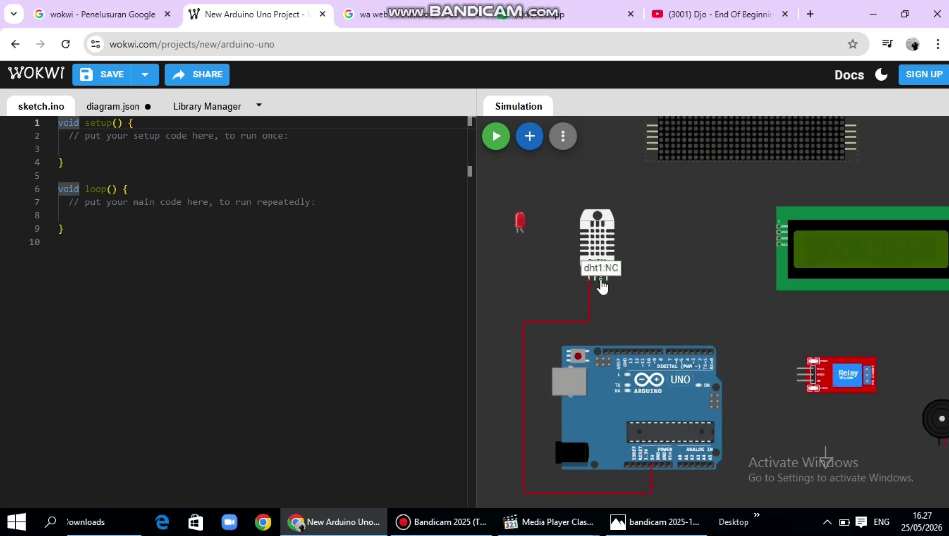
left_click(593, 281)
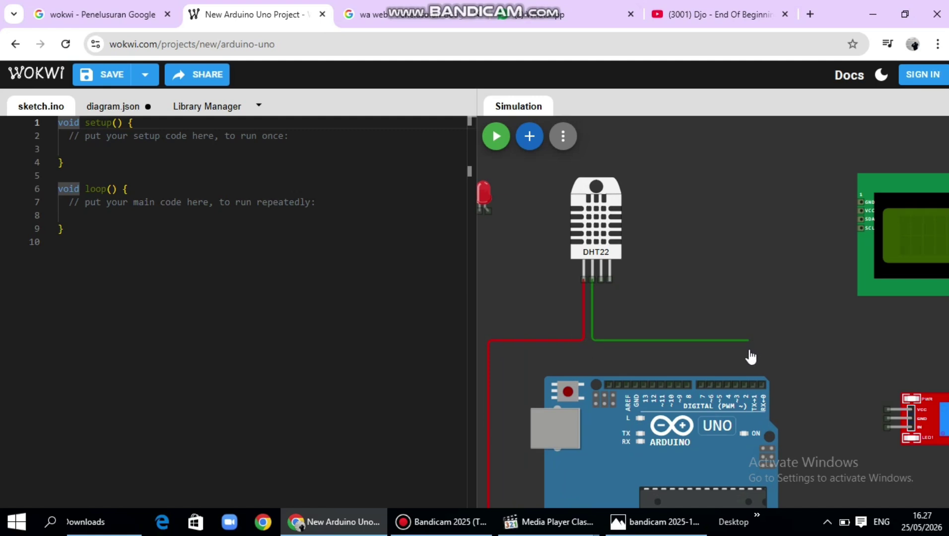
left_click(746, 386)
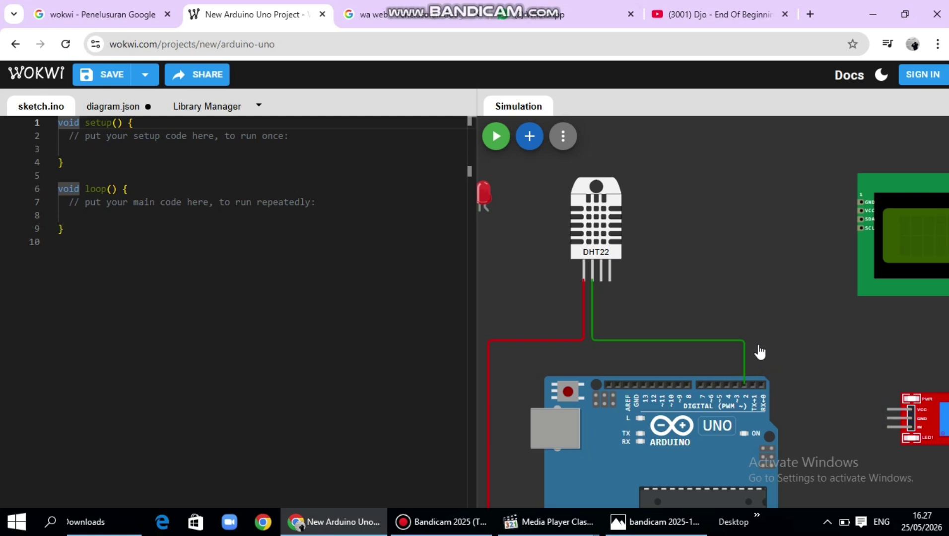
- Wire the DHT22's GND pin to the GND pin on the Arduino Uno's digital header
scroll(760, 355, "up", 3)
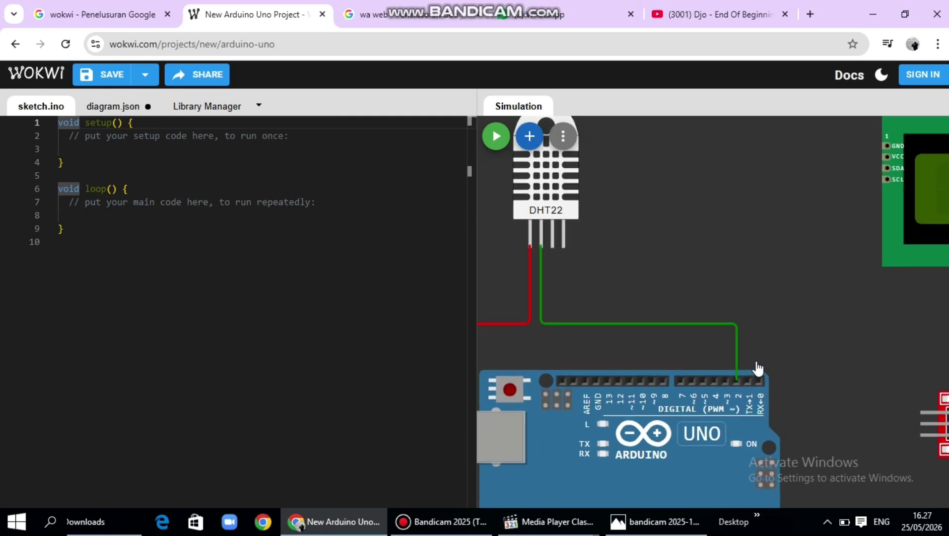
left_click(563, 247)
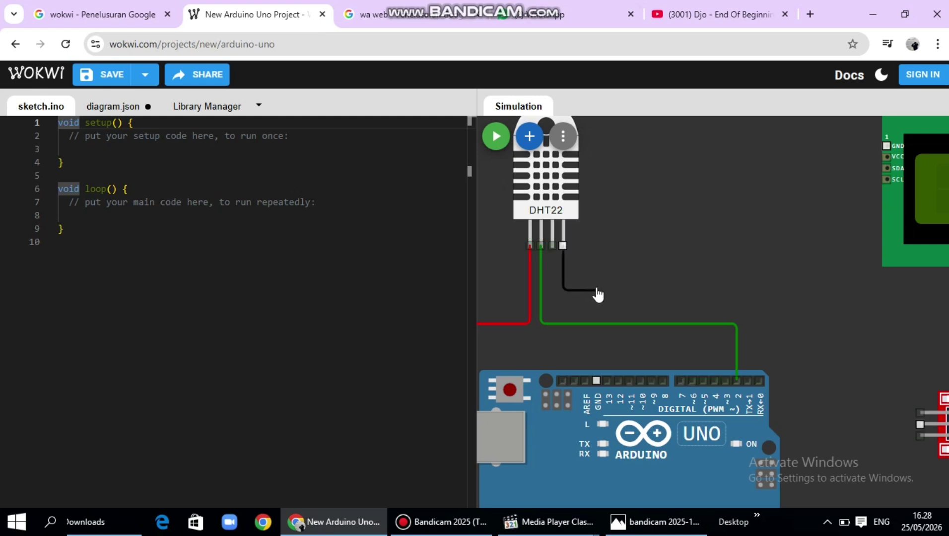
left_click(598, 382)
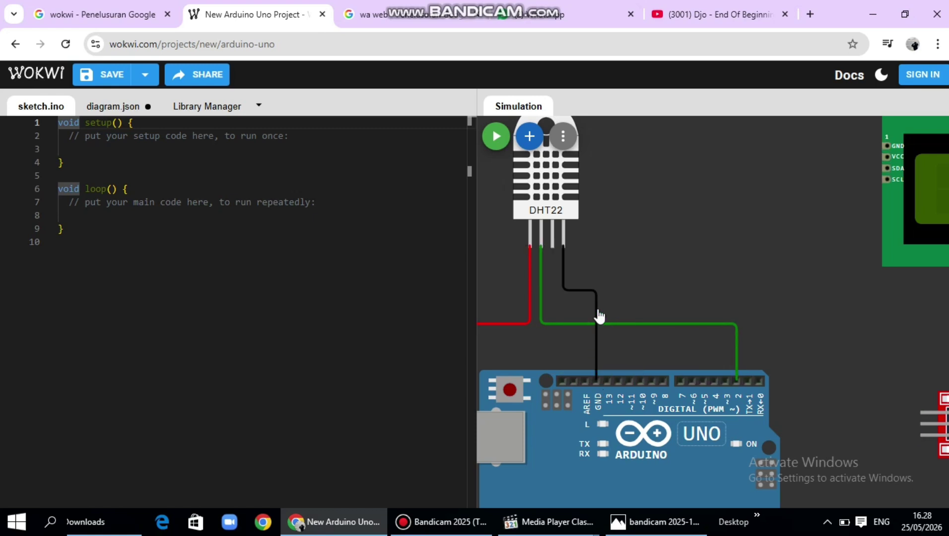
- Wire the relay's GND pin below and around the right side of the parts to the GND pin at the LED dot matrix's right end
scroll(589, 304, "down", 3)
scroll(588, 304, "down", 1)
scroll(772, 380, "up", 2)
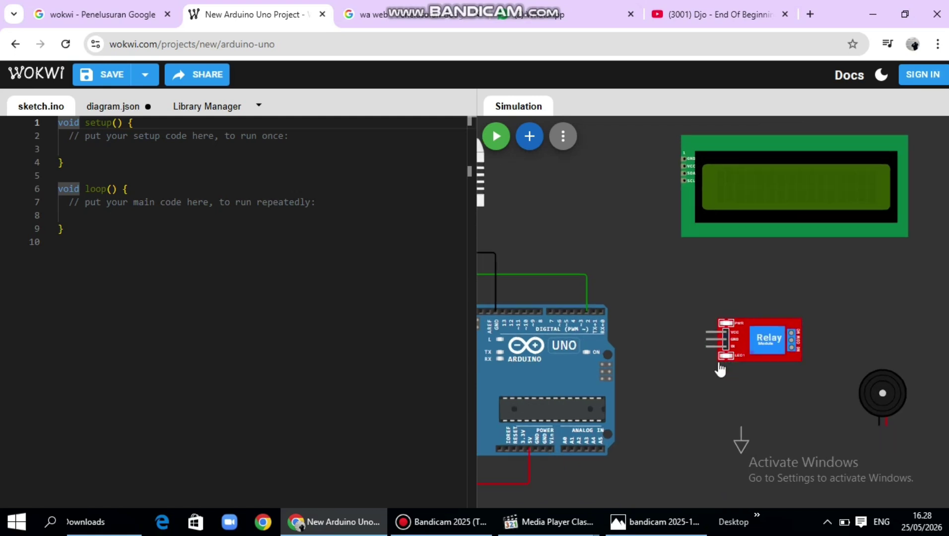
scroll(722, 375, "up", 2)
scroll(710, 340, "down", 1)
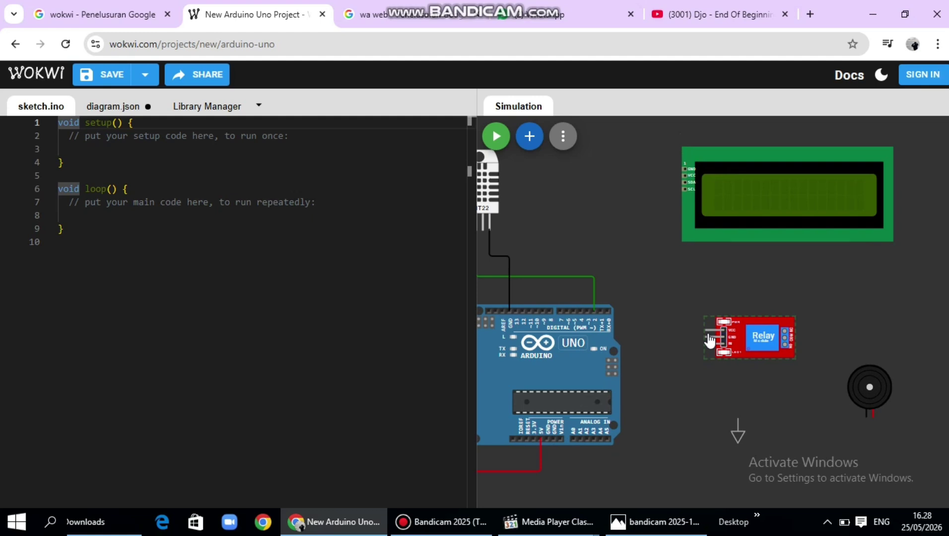
scroll(809, 348, "up", 1)
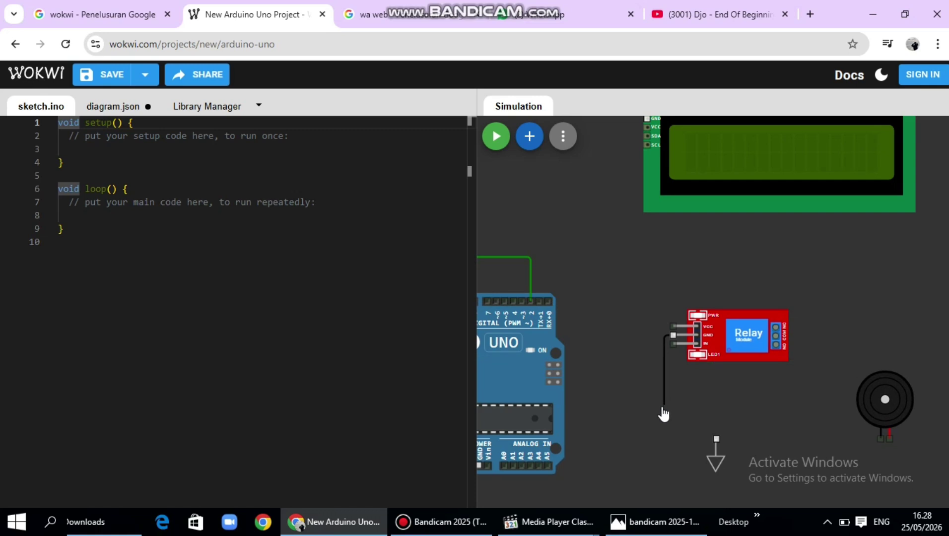
scroll(668, 465, "down", 1)
scroll(667, 465, "down", 3)
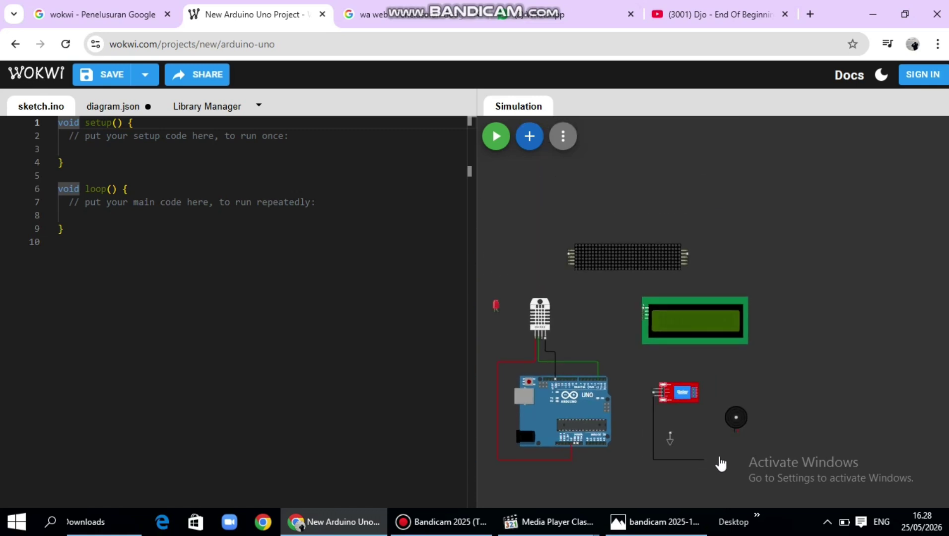
left_click(769, 460)
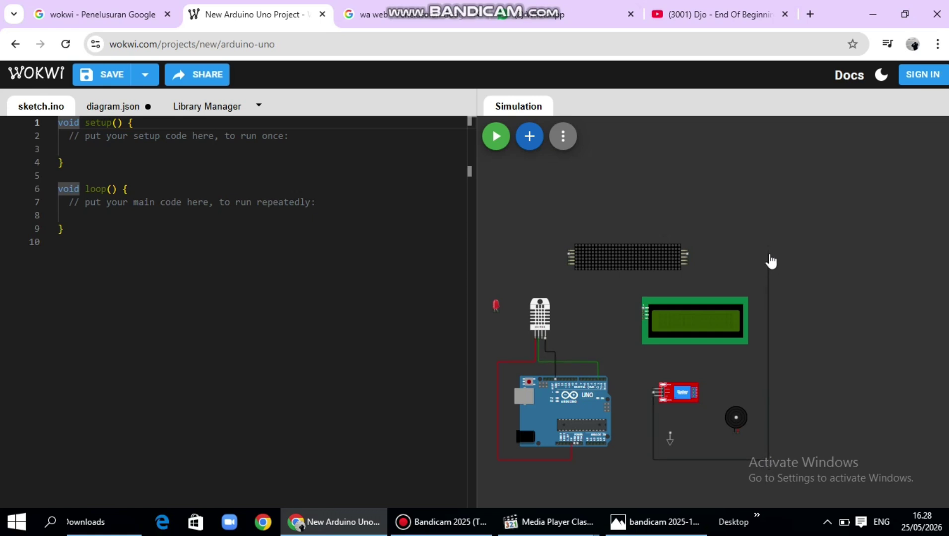
scroll(720, 267, "up", 5)
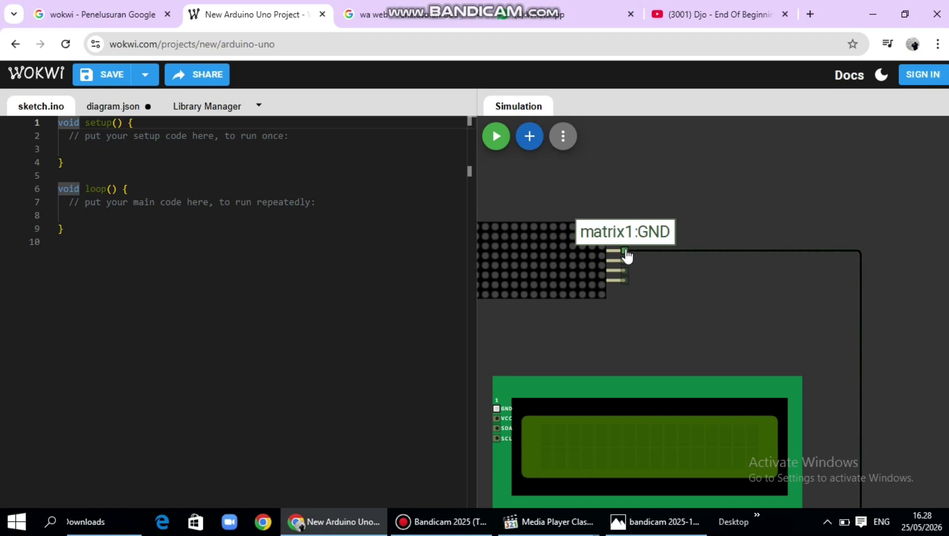
left_click(626, 256)
scroll(675, 303, "down", 5)
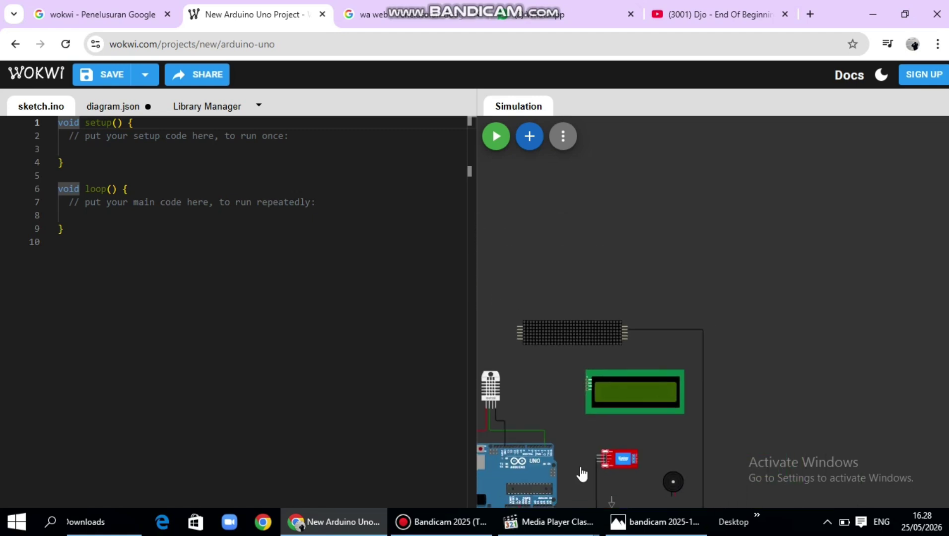
- Wire the relay's IN pin over the top of the Arduino Uno to its digital pin 7
scroll(587, 498, "up", 4)
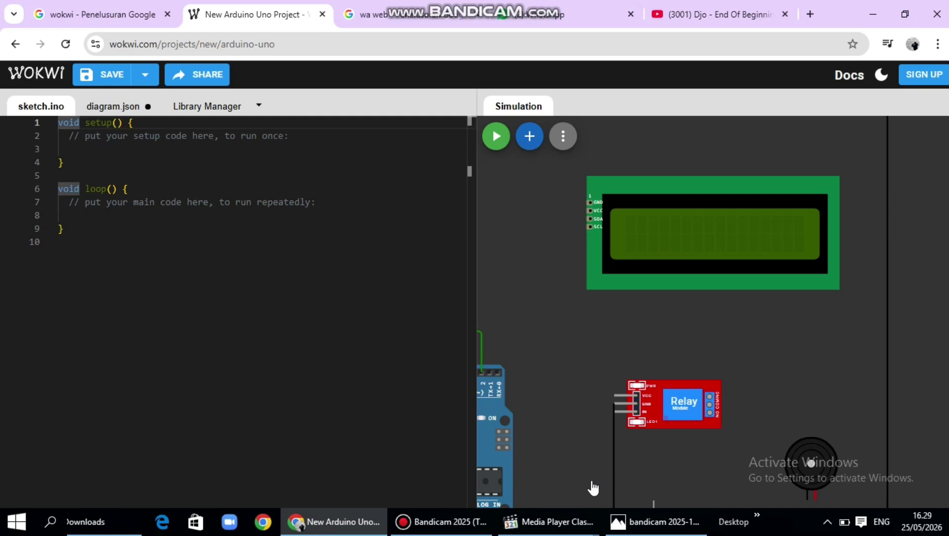
left_click(615, 414)
left_click(548, 415)
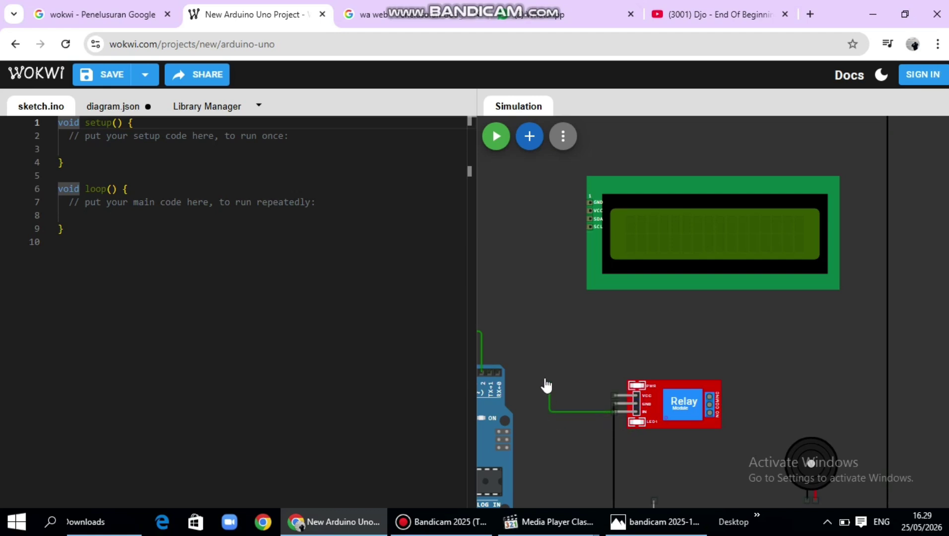
scroll(545, 383, "up", 2)
scroll(546, 370, "down", 4)
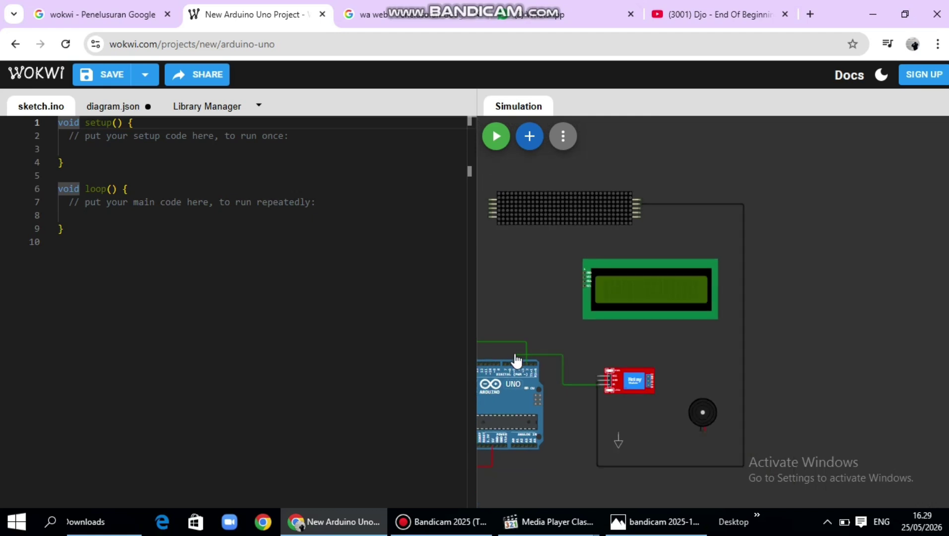
scroll(511, 356, "up", 1)
scroll(763, 325, "down", 2)
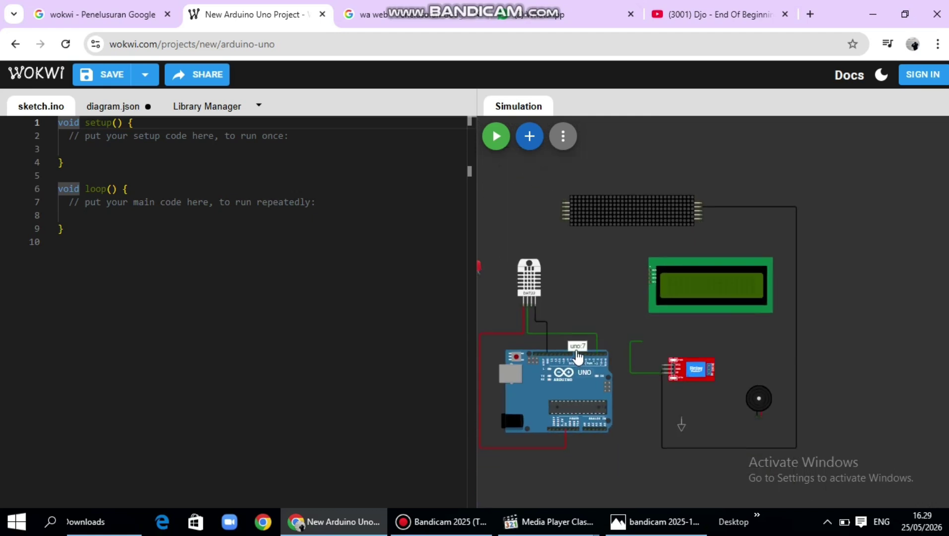
scroll(576, 354, "up", 3)
scroll(577, 348, "up", 2)
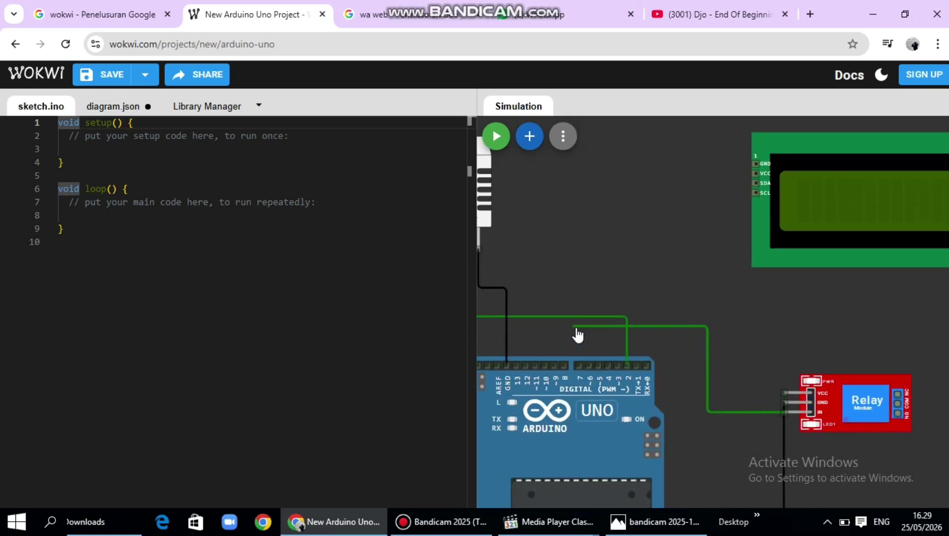
scroll(577, 335, "up", 1)
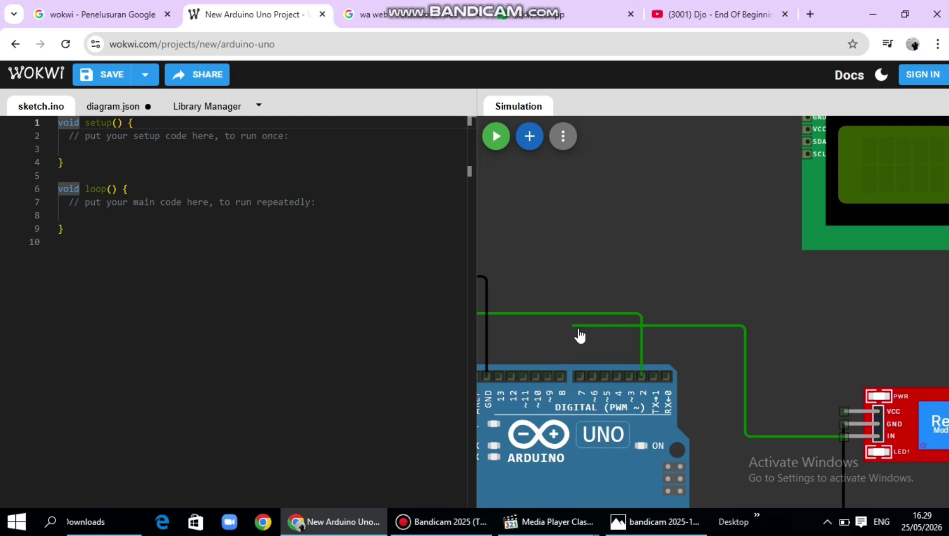
left_click(581, 377)
scroll(735, 370, "down", 3)
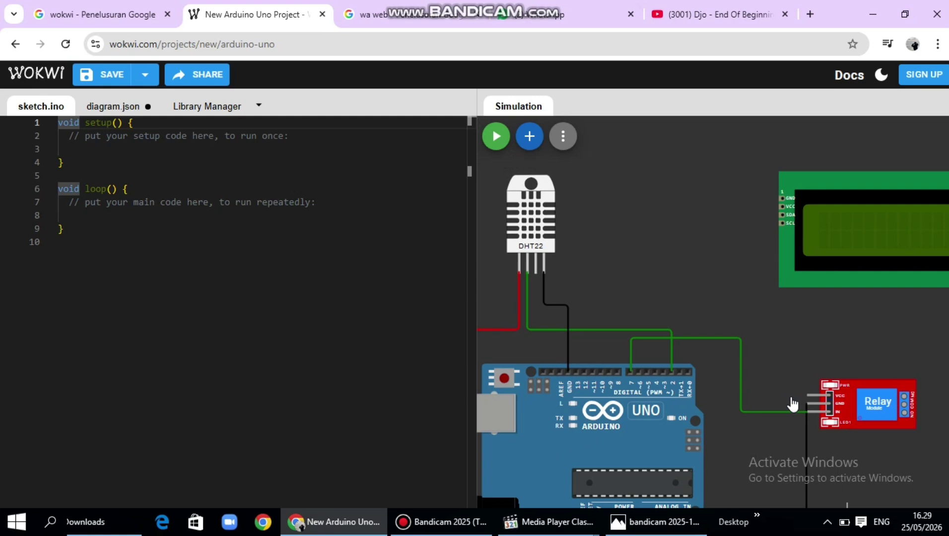
- Move the buzzer slightly down and the relay slightly up and to the right
scroll(793, 404, "down", 2)
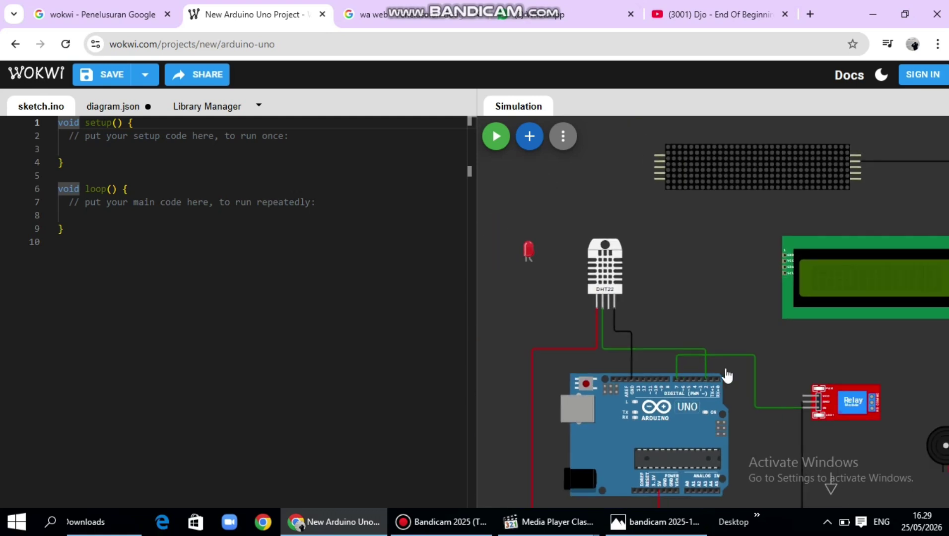
scroll(735, 382, "up", 1)
scroll(752, 397, "down", 3)
scroll(798, 441, "up", 2)
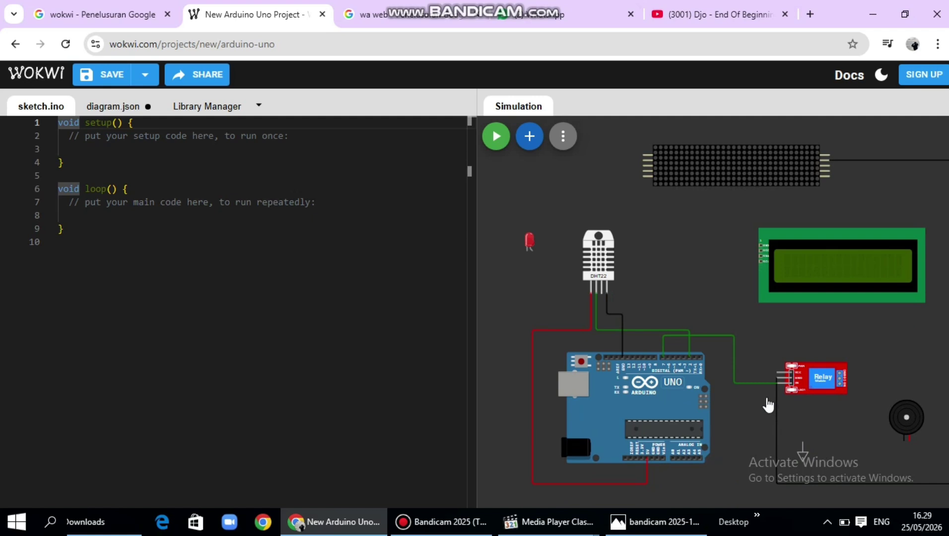
scroll(865, 419, "down", 1)
scroll(890, 424, "up", 1)
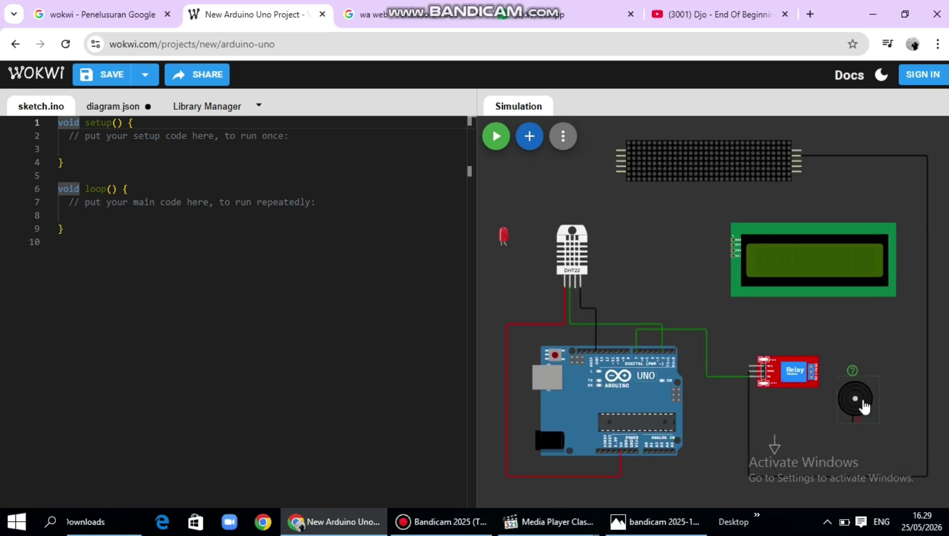
left_click_drag(864, 406, 866, 413)
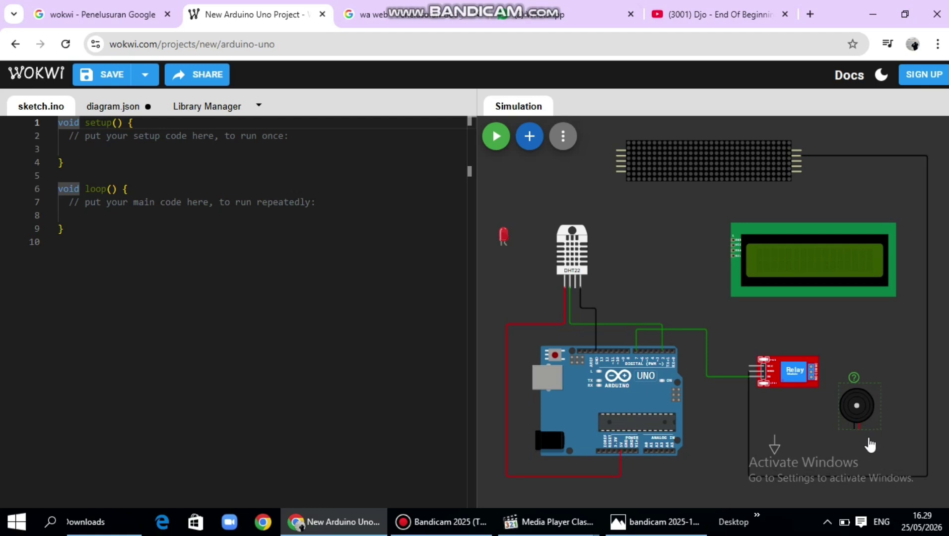
left_click_drag(811, 378, 829, 352)
- Wire the buzzer's red pin around its right side to the relay's NC terminal
scroll(861, 439, "up", 4)
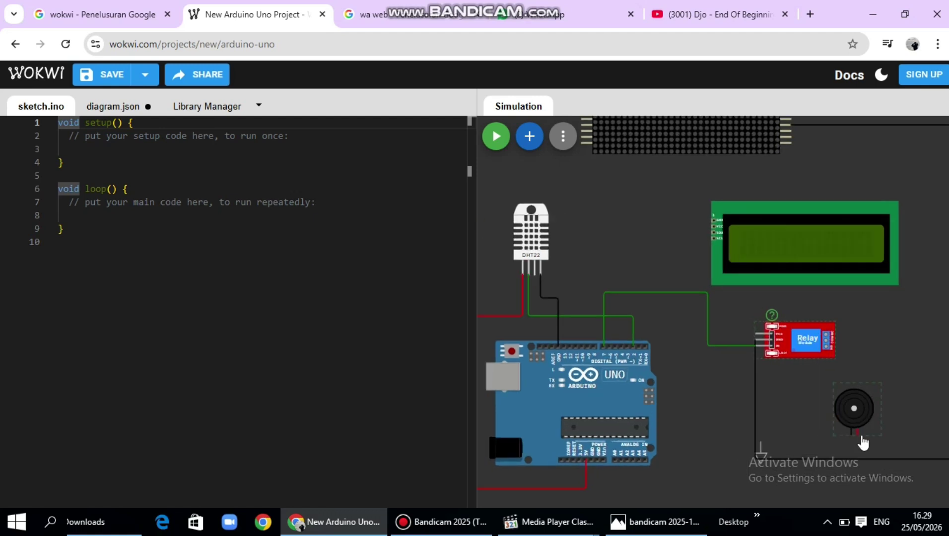
left_click(854, 435)
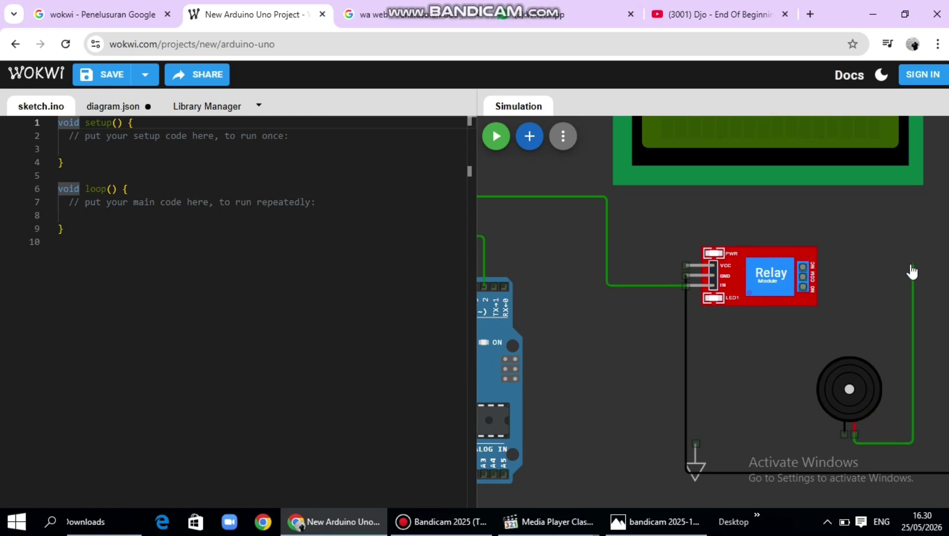
left_click(805, 268)
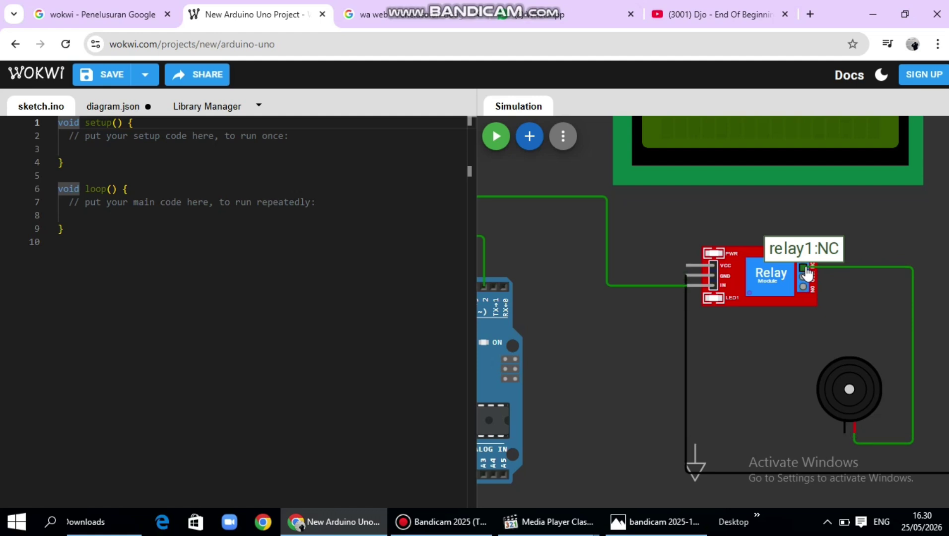
scroll(907, 324, "down", 3)
scroll(852, 403, "down", 1)
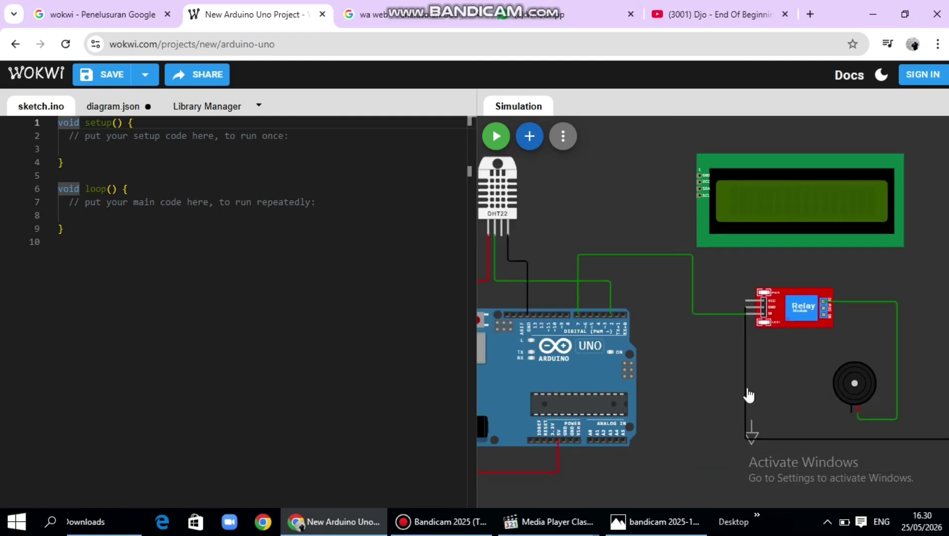
- Move the GND symbol below the buzzer and raise the buzzer closer to the relay
left_click_drag(752, 437, 835, 440)
left_click_drag(851, 386, 851, 364)
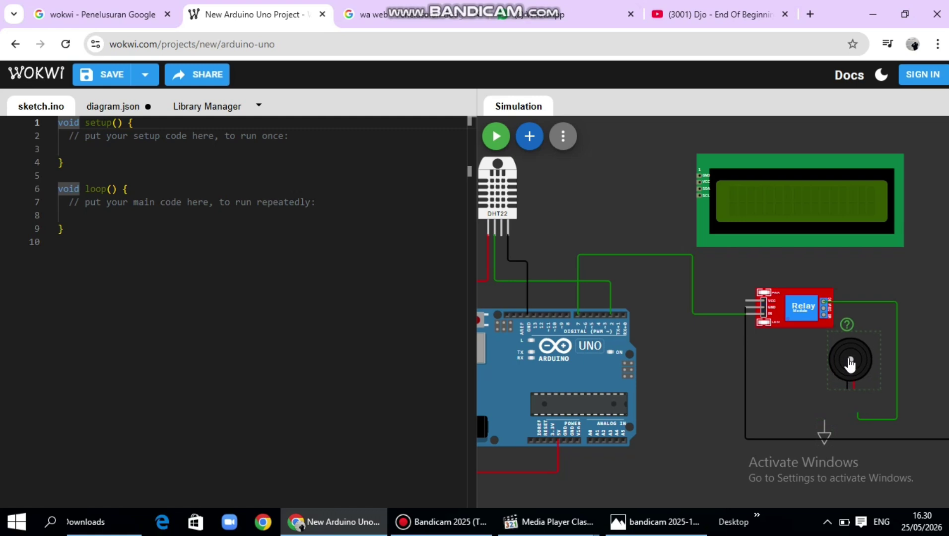
scroll(846, 396, "up", 2)
left_click_drag(814, 456, 827, 430)
- Wire the buzzer's black pin to the GND symbol below it
left_click(844, 383)
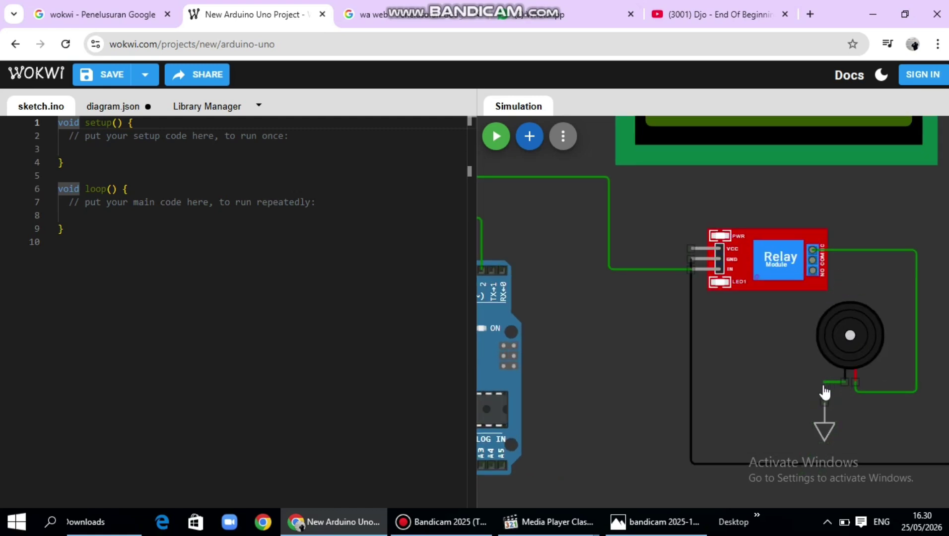
left_click(825, 405)
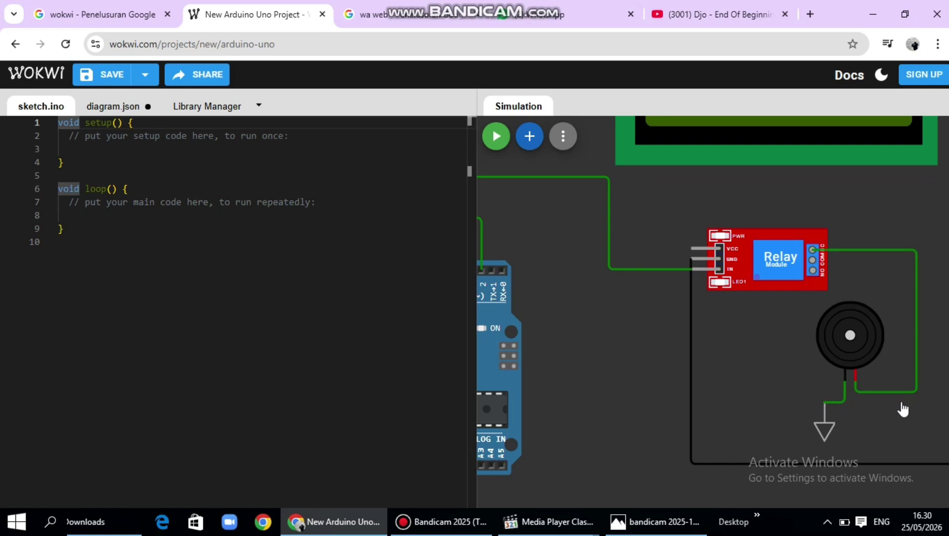
scroll(903, 410, "down", 1)
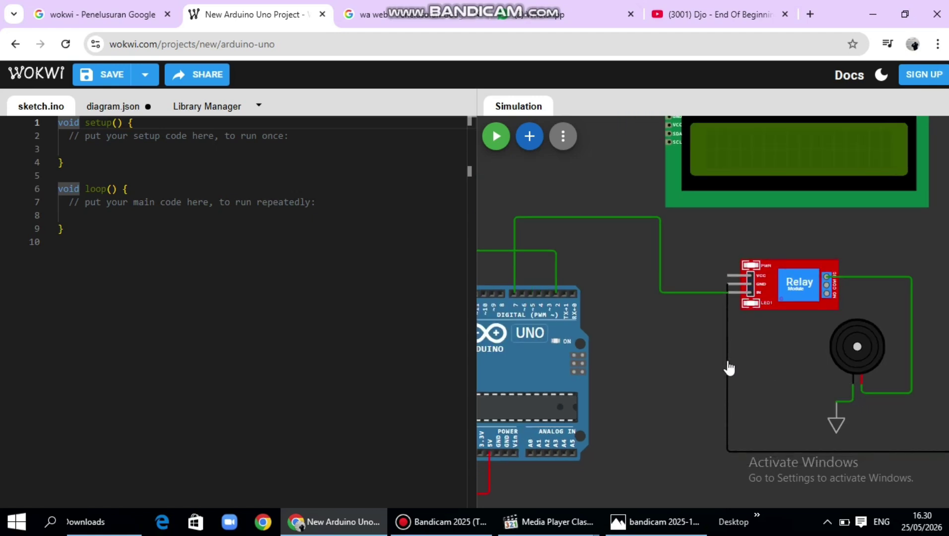
- Wire the LCD's GND pin past the DHT22's right side to the GND pin on the Arduino Uno's digital header
scroll(686, 329, "down", 2)
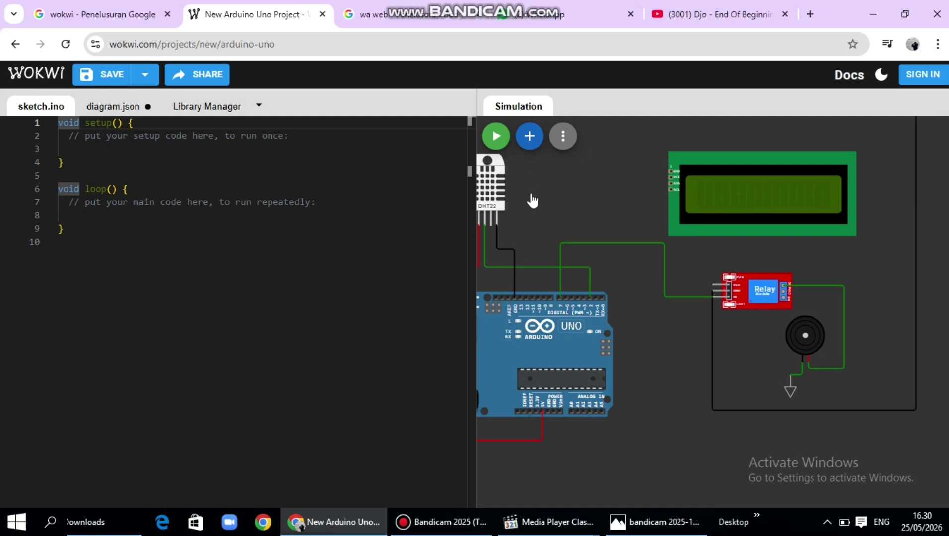
scroll(571, 209, "down", 1)
scroll(700, 256, "down", 1)
scroll(750, 300, "down", 1)
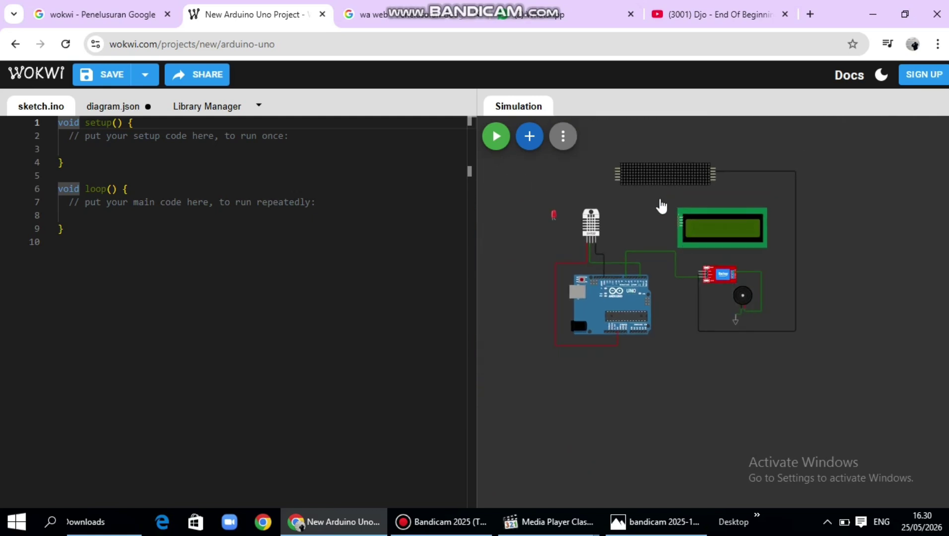
scroll(670, 245, "up", 3)
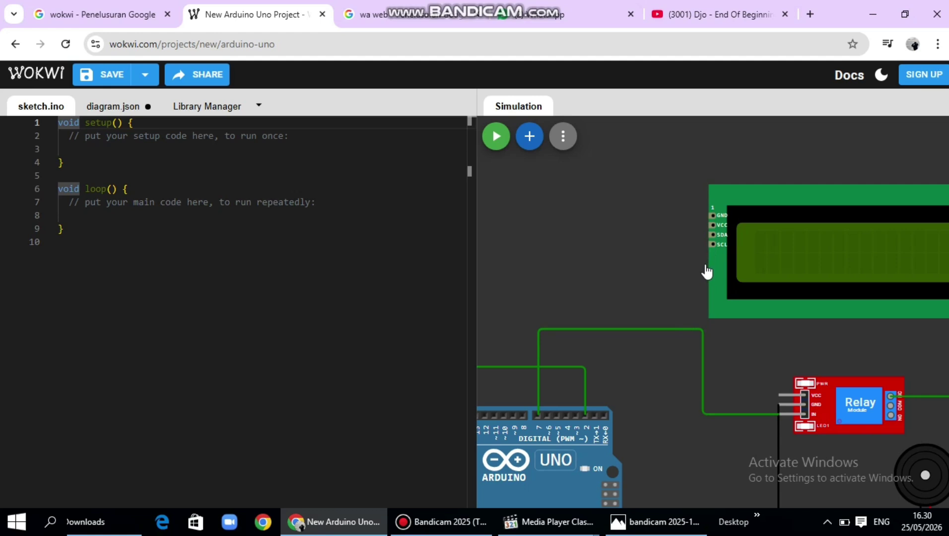
left_click(710, 227)
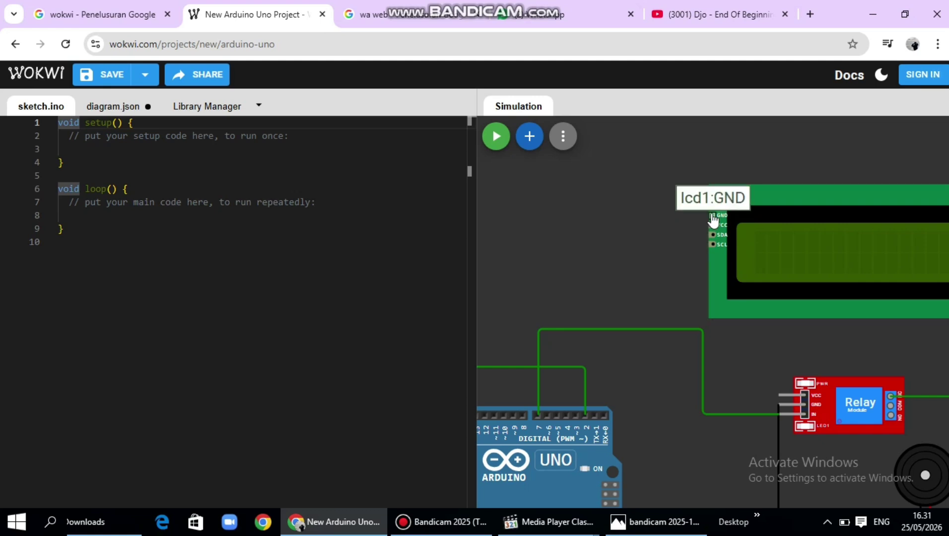
left_click(714, 219)
scroll(655, 225, "down", 3)
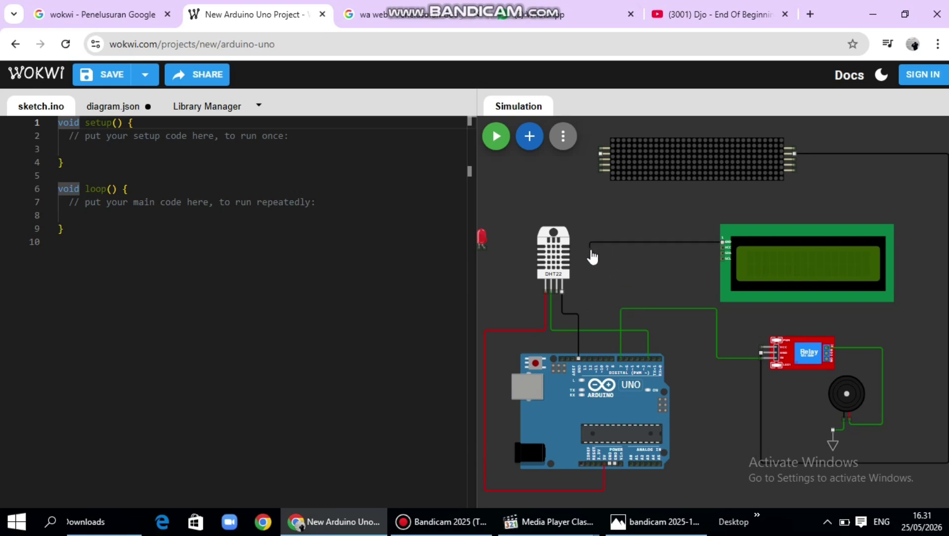
scroll(579, 318, "down", 2)
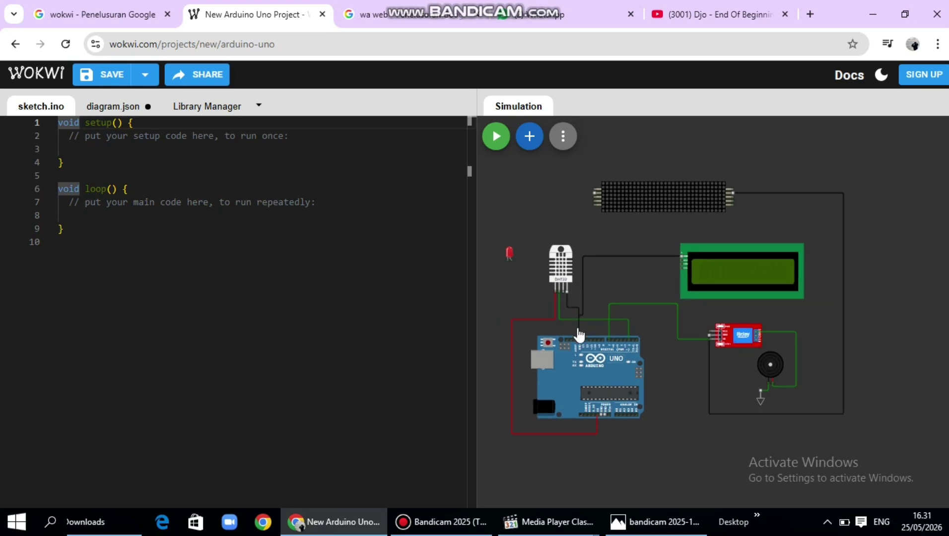
scroll(576, 323, "up", 4)
left_click(582, 339)
scroll(583, 314, "up", 1)
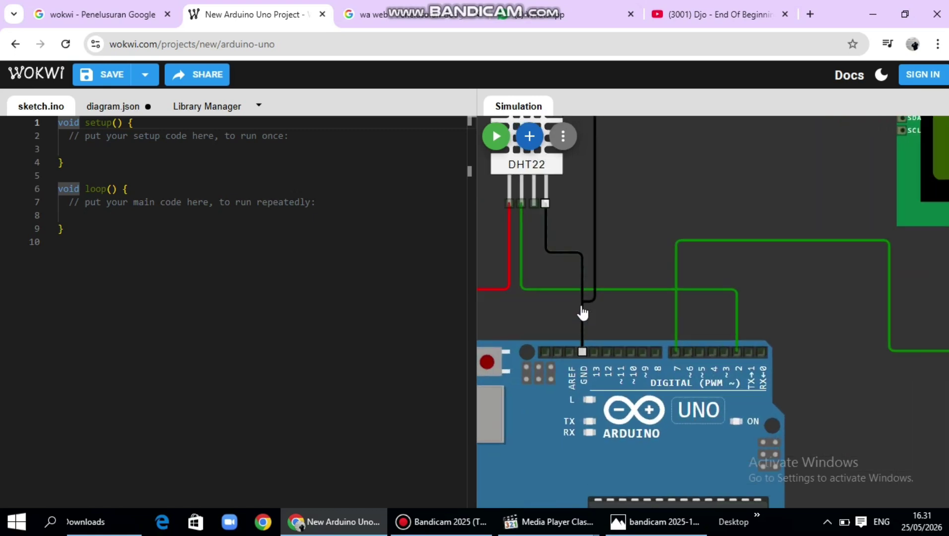
left_click(582, 352)
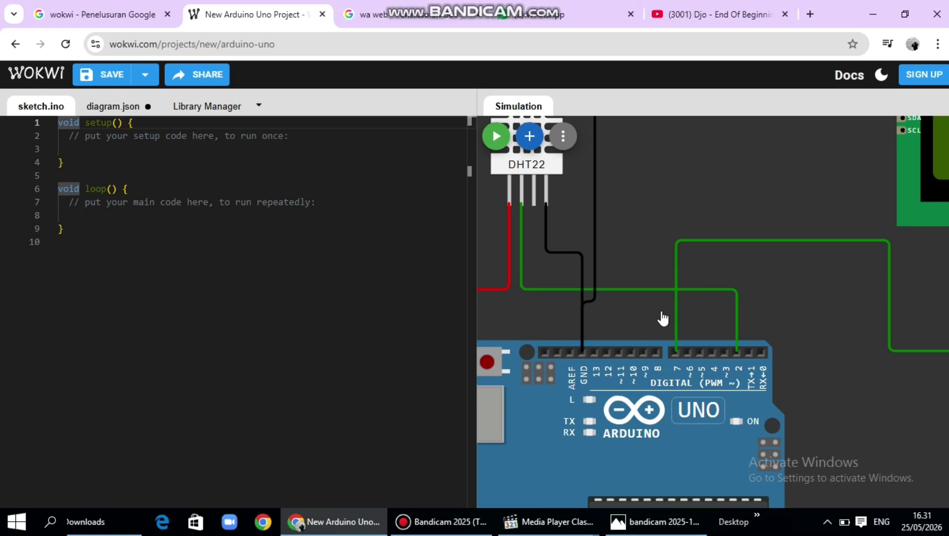
scroll(663, 319, "down", 6)
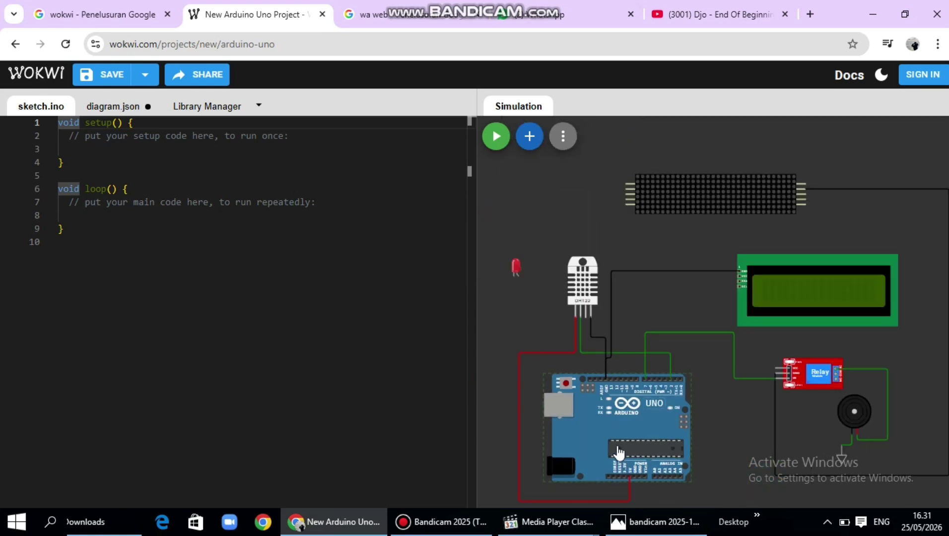
- Try to wire the LCD's VCC pin over and around its right side, passing below the relay, to the Arduino Uno's 5V pin
scroll(742, 364, "up", 2)
scroll(742, 365, "down", 2)
scroll(724, 404, "up", 2)
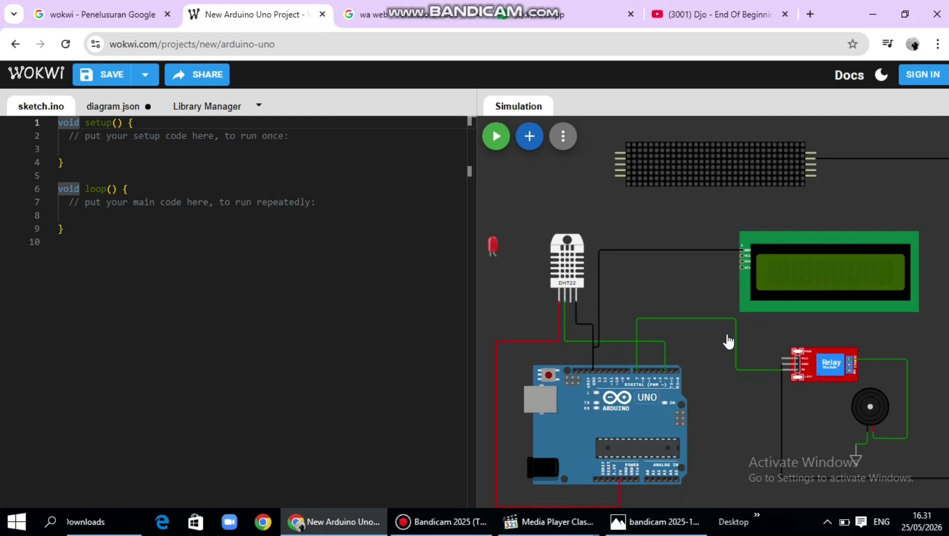
scroll(765, 259, "up", 3)
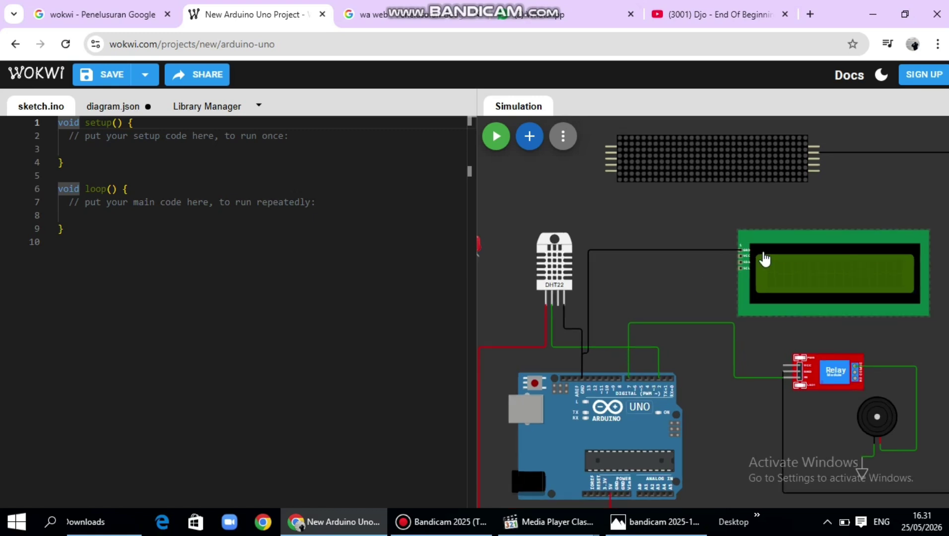
left_click(726, 259)
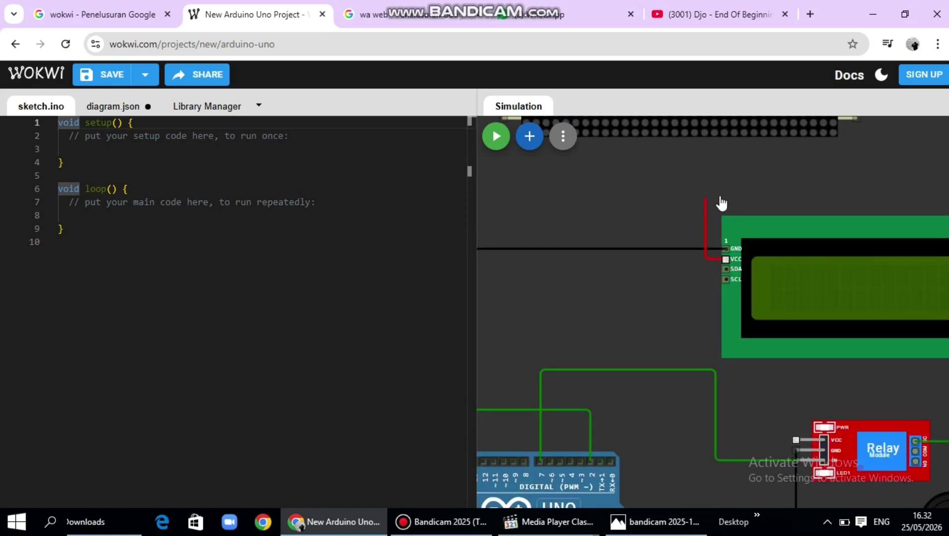
scroll(721, 205, "down", 3)
scroll(794, 229, "down", 1)
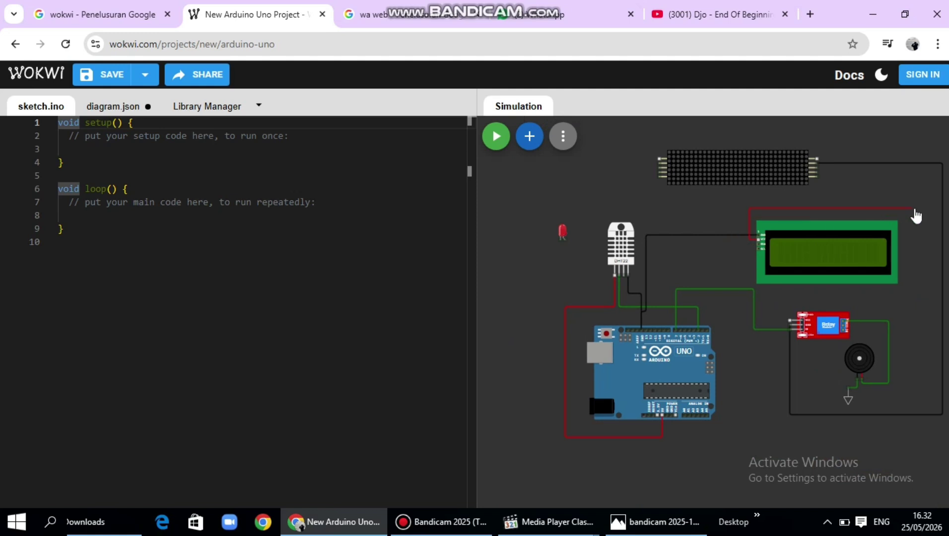
scroll(921, 221, "down", 1)
scroll(931, 231, "up", 2)
scroll(933, 233, "up", 1)
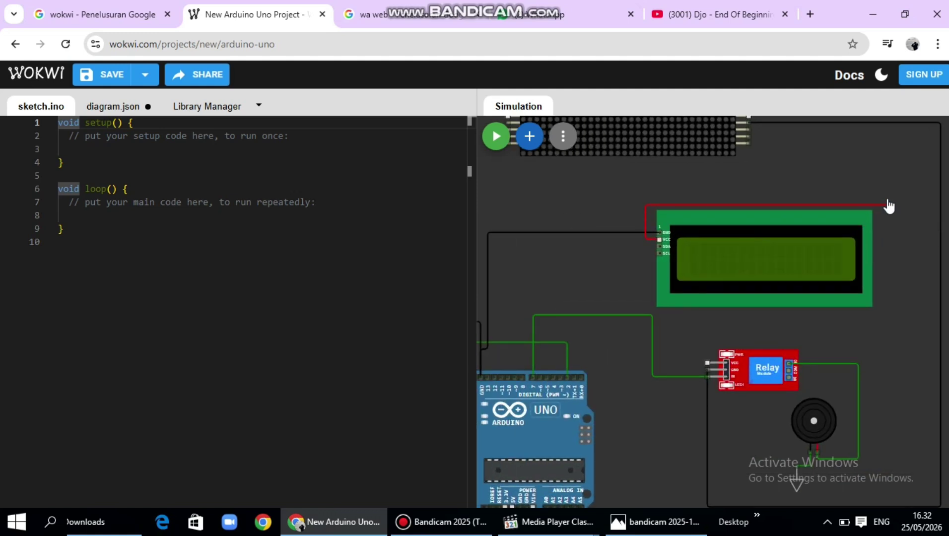
left_click(886, 201)
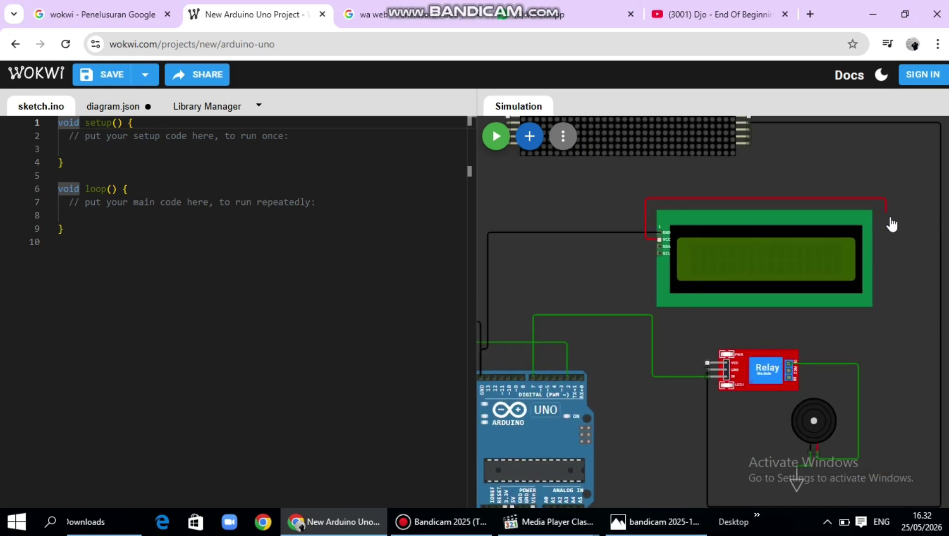
scroll(881, 422, "down", 2)
scroll(874, 477, "up", 2)
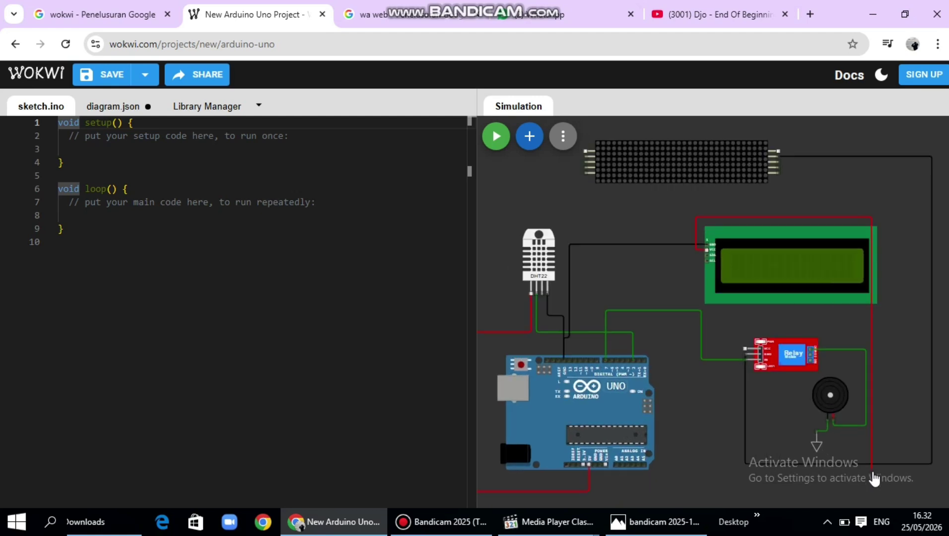
scroll(873, 476, "up", 1)
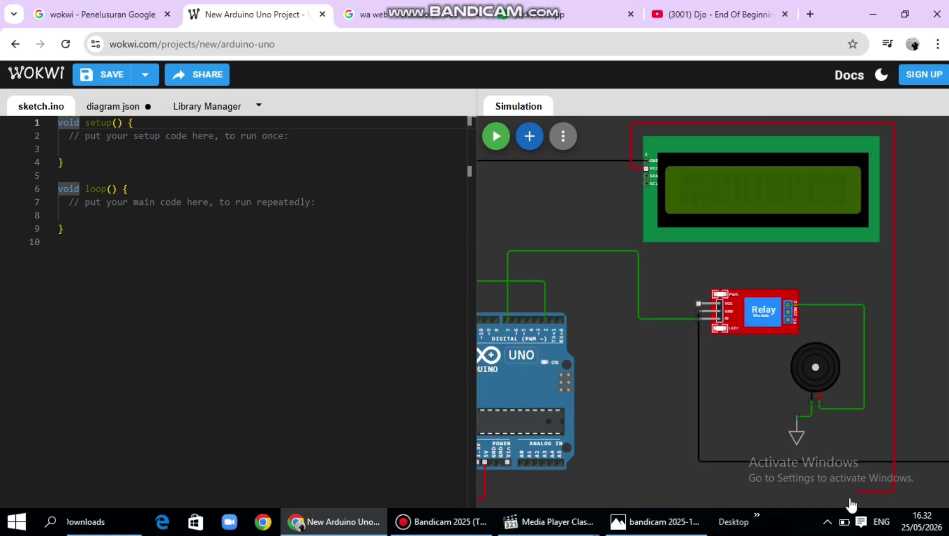
scroll(613, 499, "down", 2)
scroll(547, 502, "up", 1)
scroll(523, 496, "up", 3)
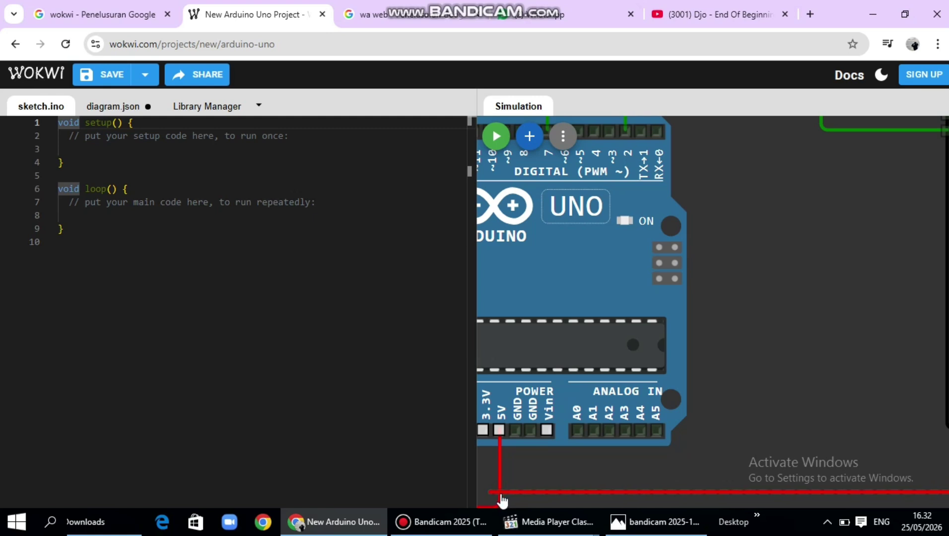
scroll(501, 499, "down", 3)
scroll(507, 500, "up", 4)
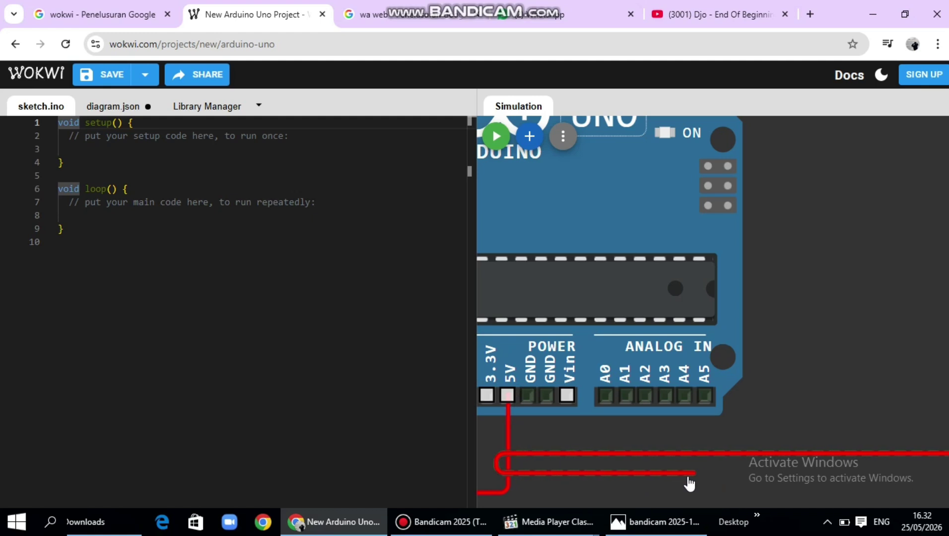
left_click(507, 397)
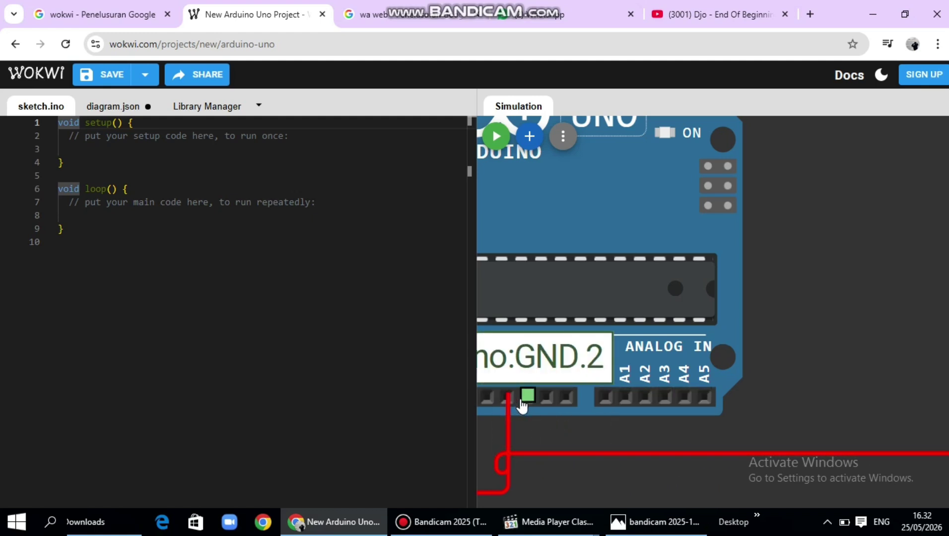
scroll(518, 422, "down", 3)
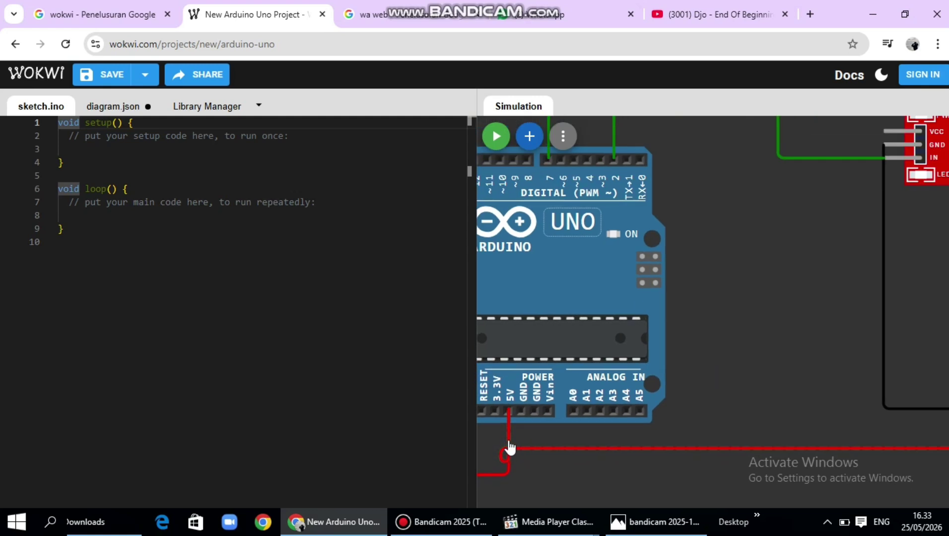
scroll(841, 181, "down", 2)
scroll(780, 219, "down", 1)
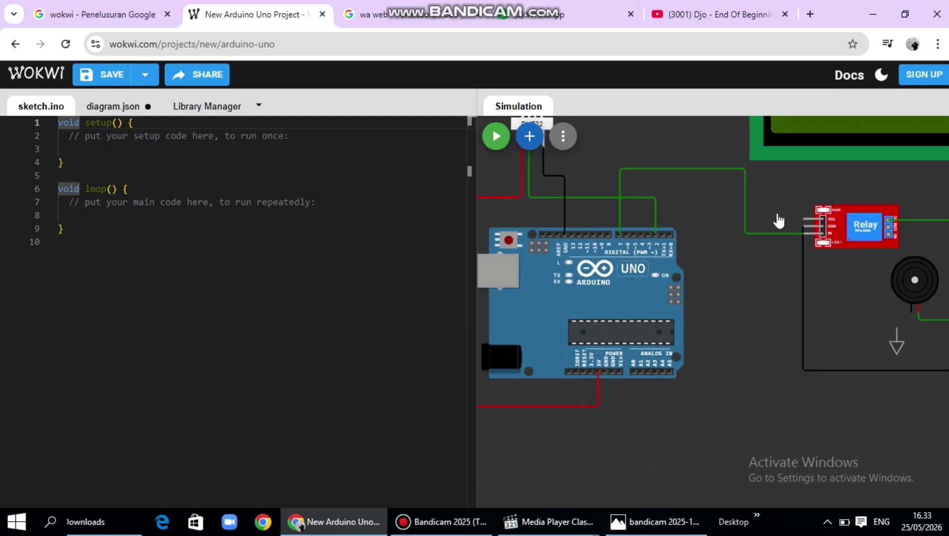
- Rewire the LCD's GND pin past the DHT22's right side to the GND pin on the Arduino Uno's digital header
scroll(612, 322, "down", 1)
scroll(698, 173, "down", 1)
scroll(700, 173, "up", 5)
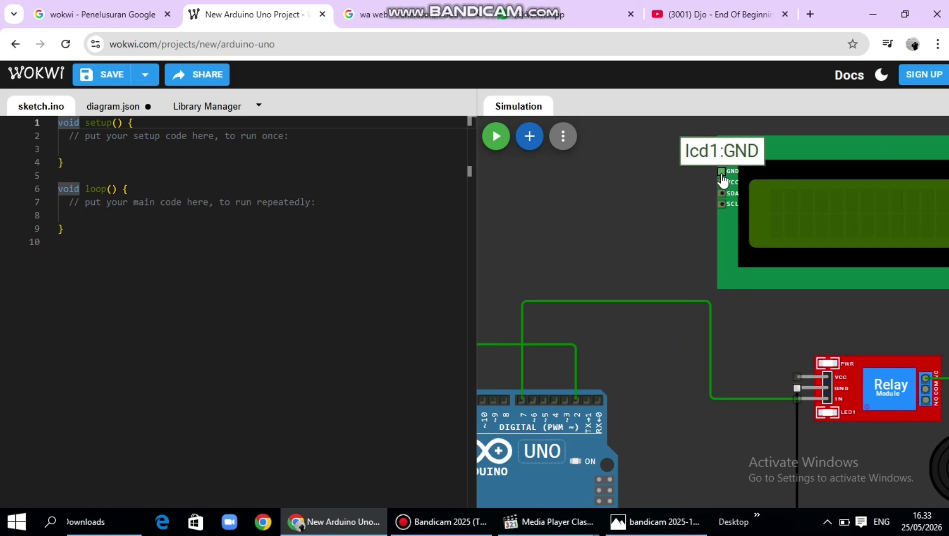
scroll(674, 191, "down", 3)
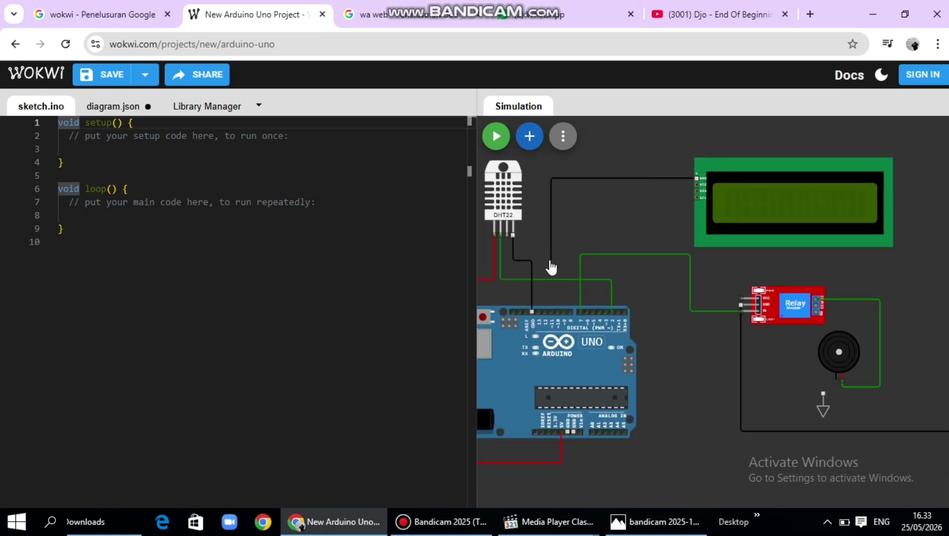
scroll(536, 300, "up", 3)
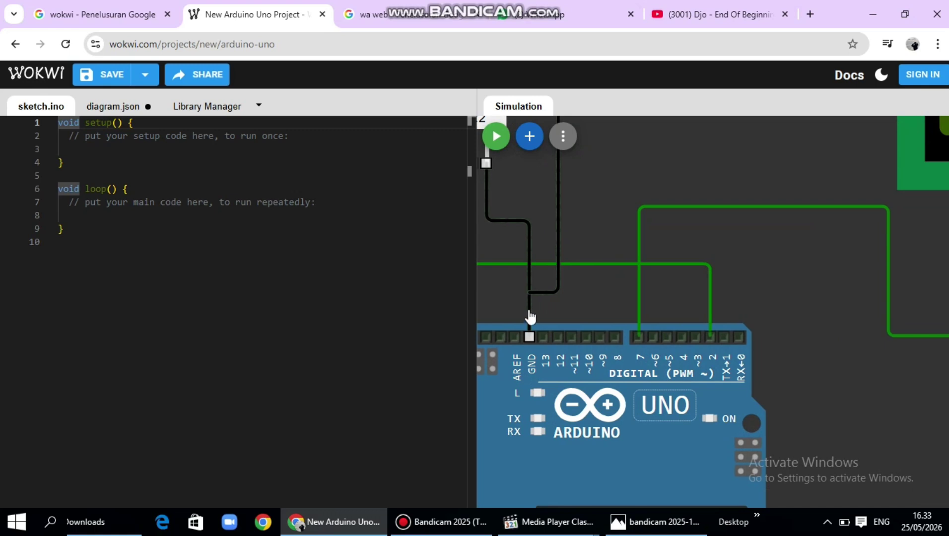
left_click(529, 337)
- Wire the LCD's VCC pin above the LCD, down its right side and below the buzzer to the Arduino Uno's 5V pin
scroll(657, 243, "down", 5)
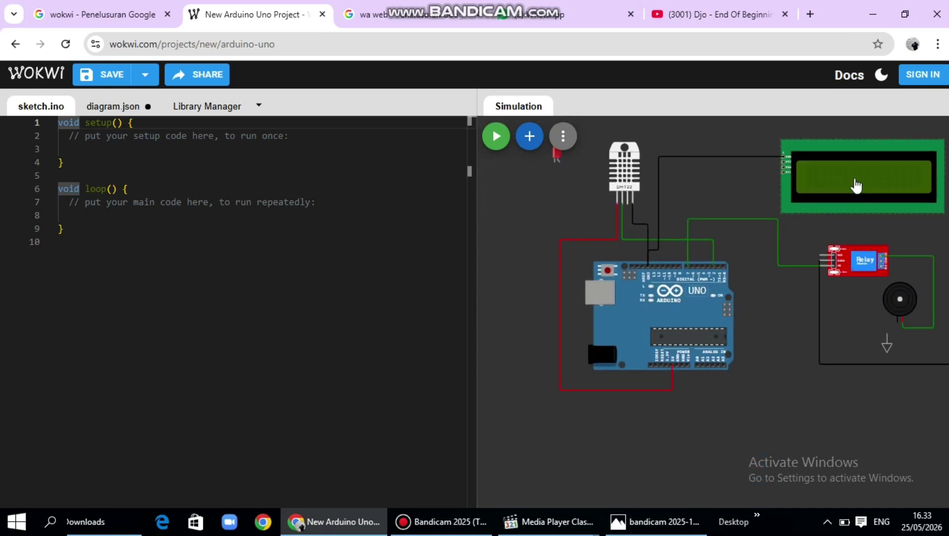
scroll(854, 186, "up", 1)
scroll(805, 196, "down", 1)
scroll(745, 180, "up", 4)
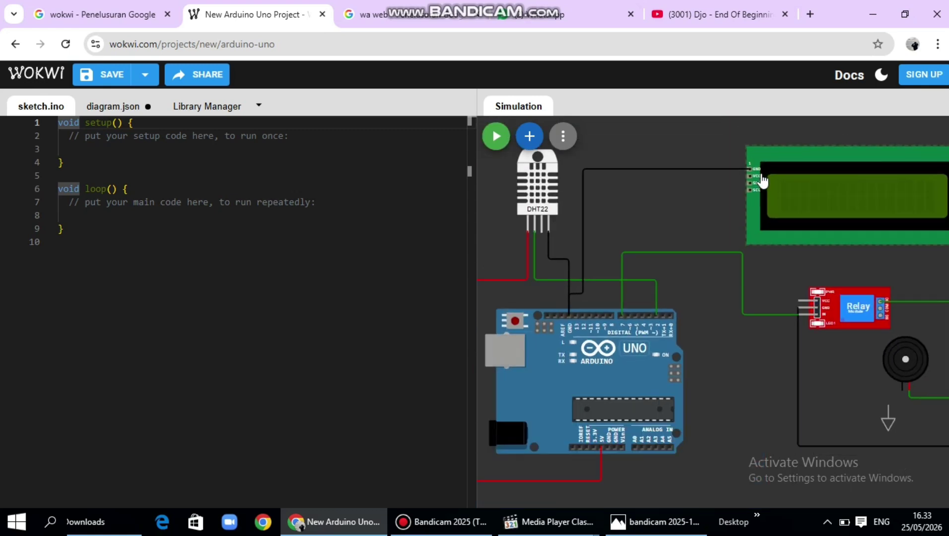
left_click(740, 178)
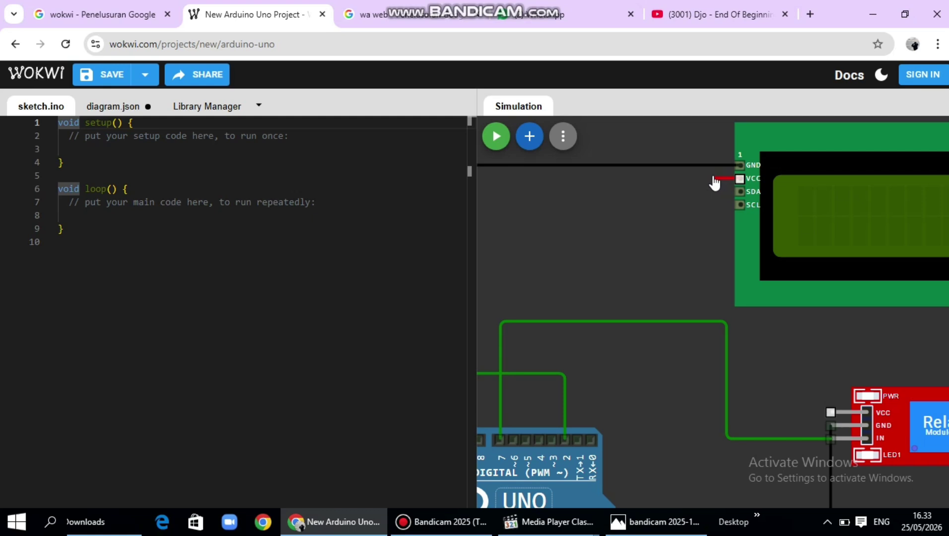
scroll(703, 186, "down", 4)
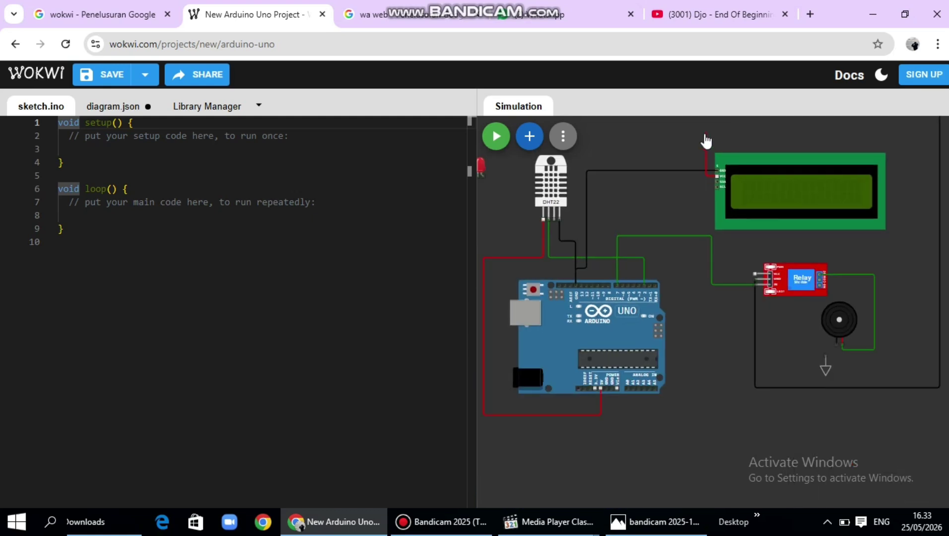
left_click(708, 144)
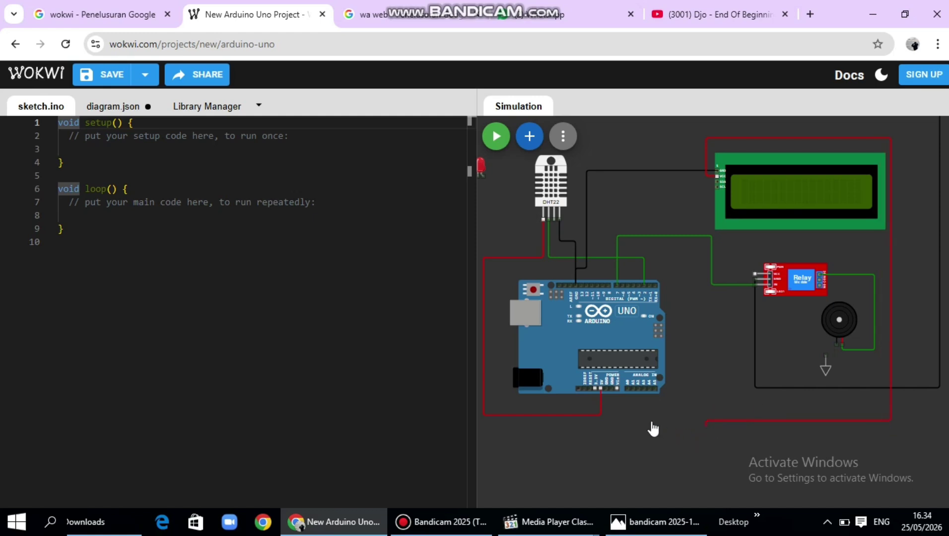
scroll(602, 426, "up", 2)
scroll(602, 425, "up", 3)
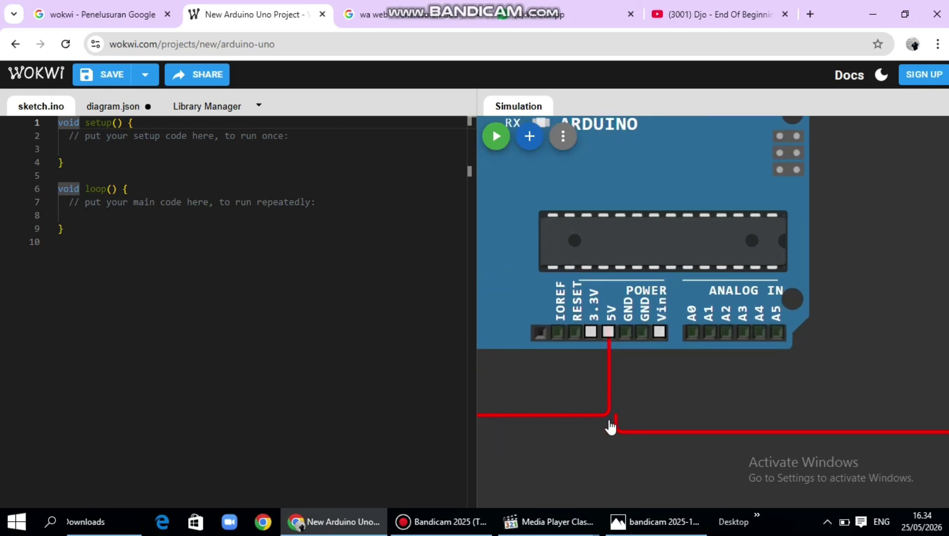
left_click(609, 333)
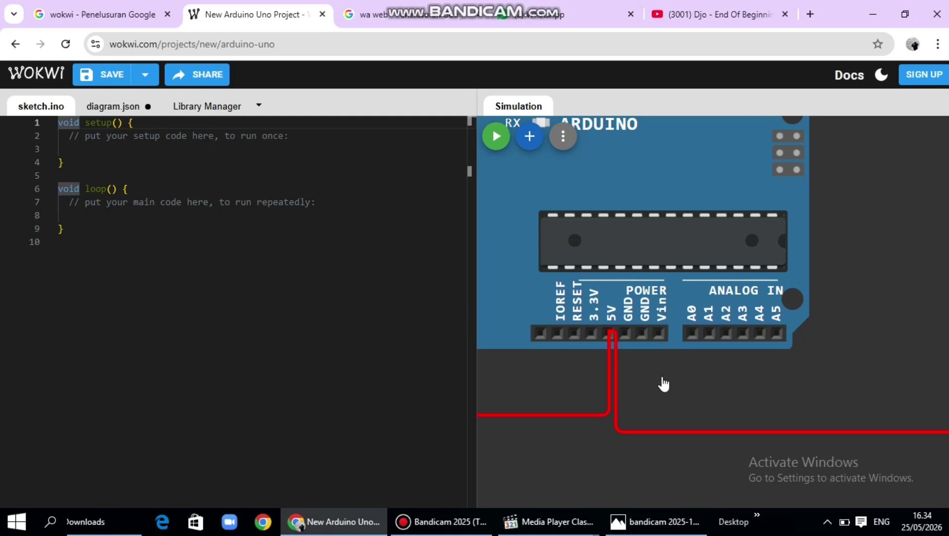
- Wire the LCD's SDA pin down between the Arduino Uno and the relay to analog pin A4
scroll(664, 384, "down", 5)
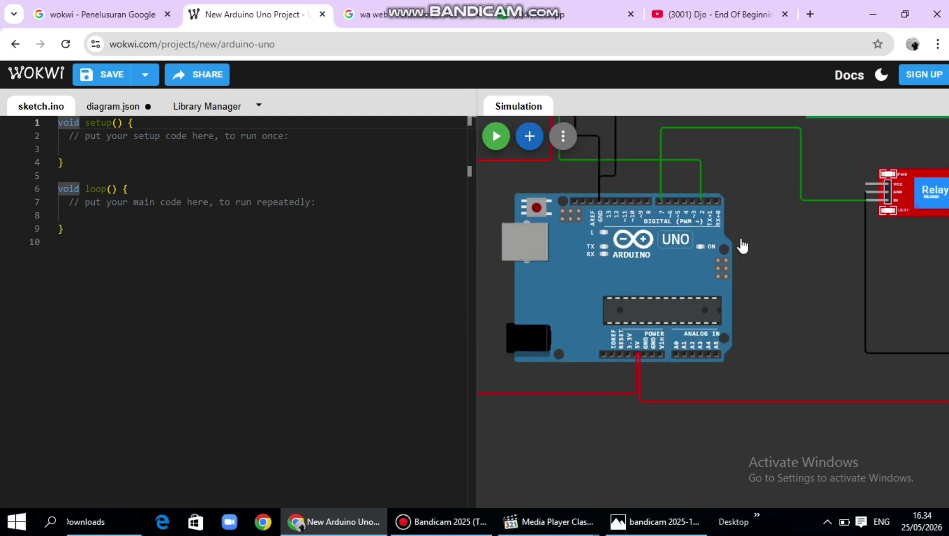
scroll(740, 251, "down", 4)
scroll(791, 128, "up", 4)
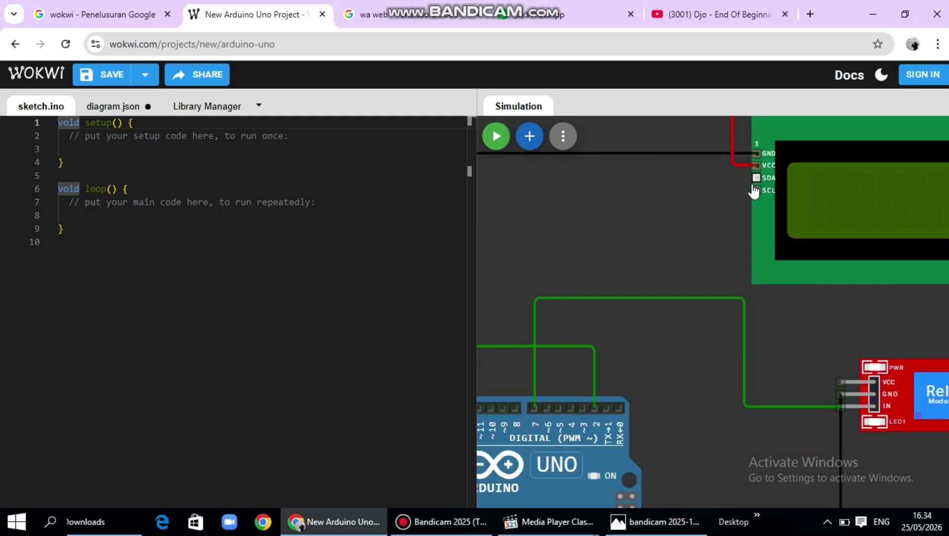
scroll(705, 349, "down", 5)
scroll(674, 509, "up", 3)
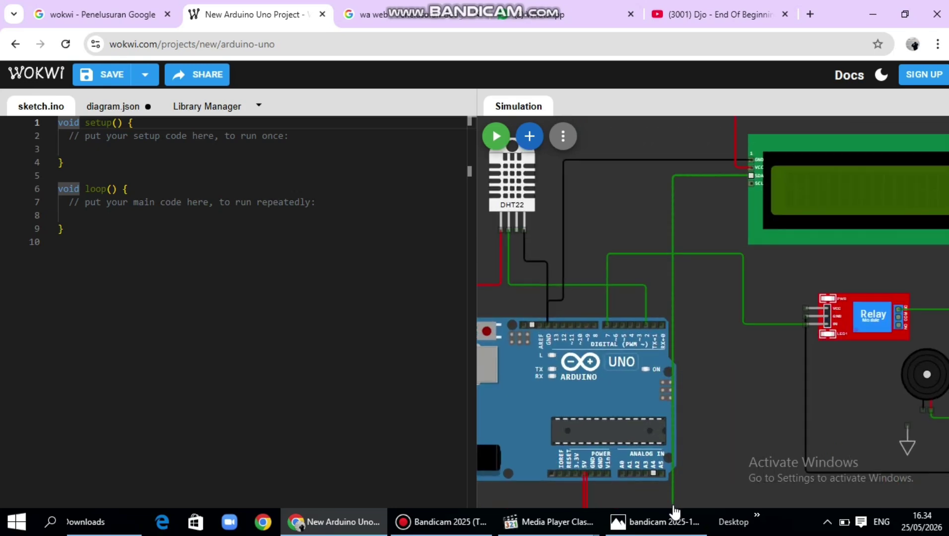
scroll(674, 508, "up", 3)
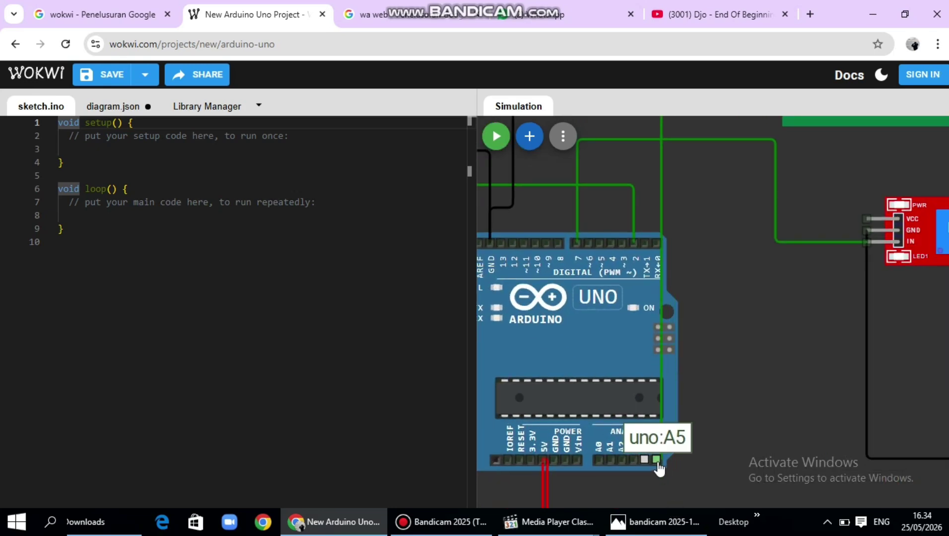
scroll(745, 417, "down", 3)
scroll(794, 379, "up", 3)
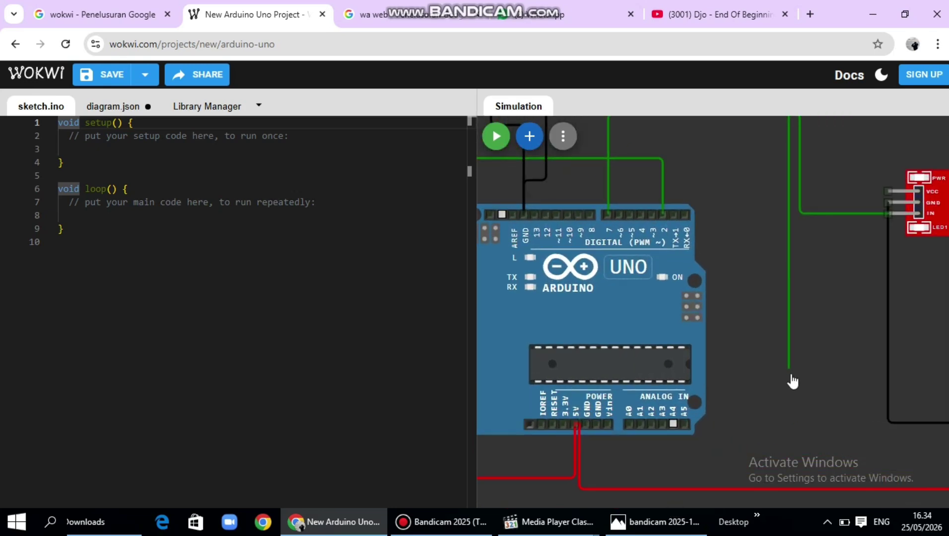
scroll(793, 382, "down", 3)
scroll(780, 317, "up", 1)
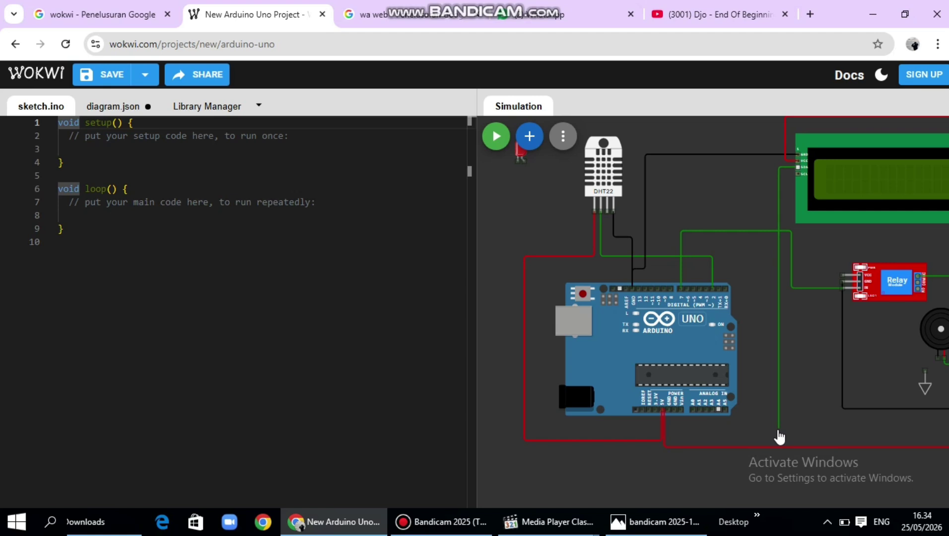
scroll(740, 434, "up", 3)
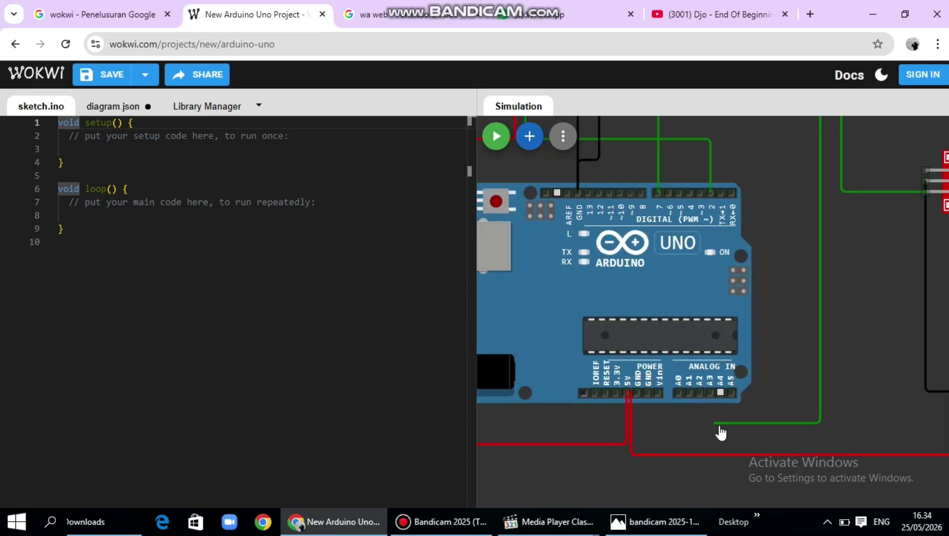
left_click(721, 396)
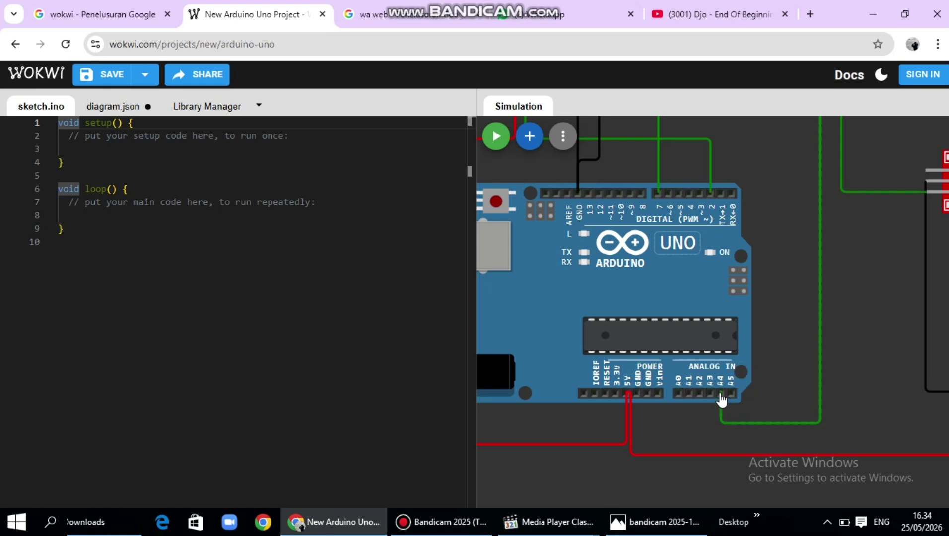
- Wire the Arduino Uno's A5 pin up between the Arduino and the relay to the LCD's SCL pin
scroll(725, 402, "up", 2)
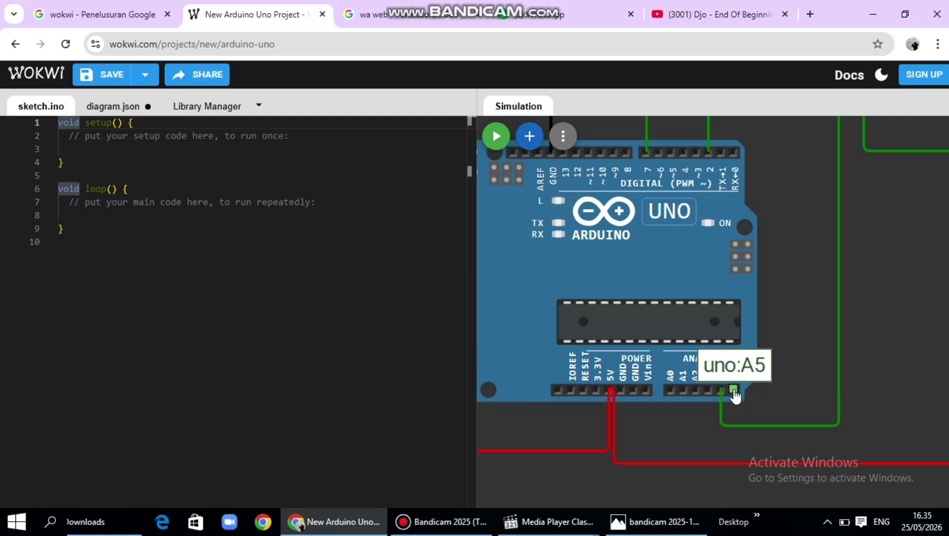
left_click(733, 392)
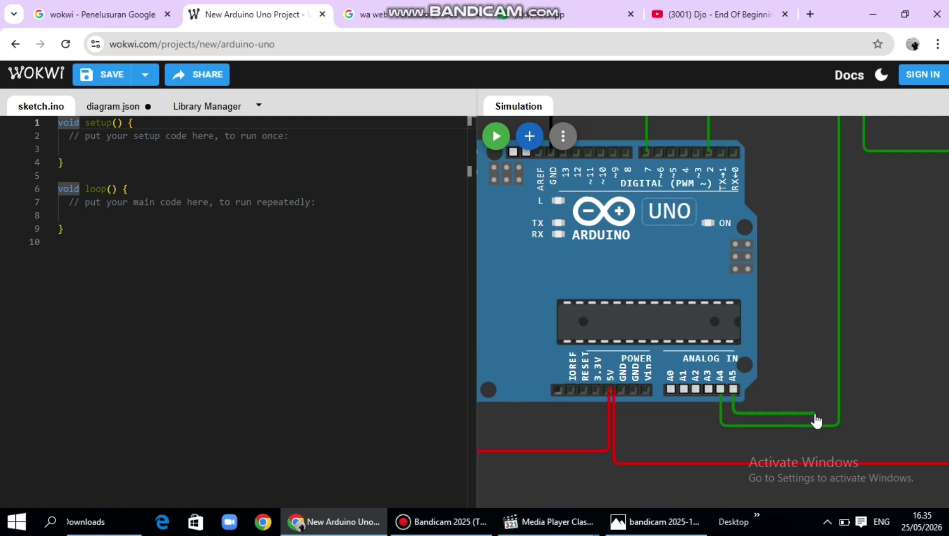
scroll(813, 221, "down", 3)
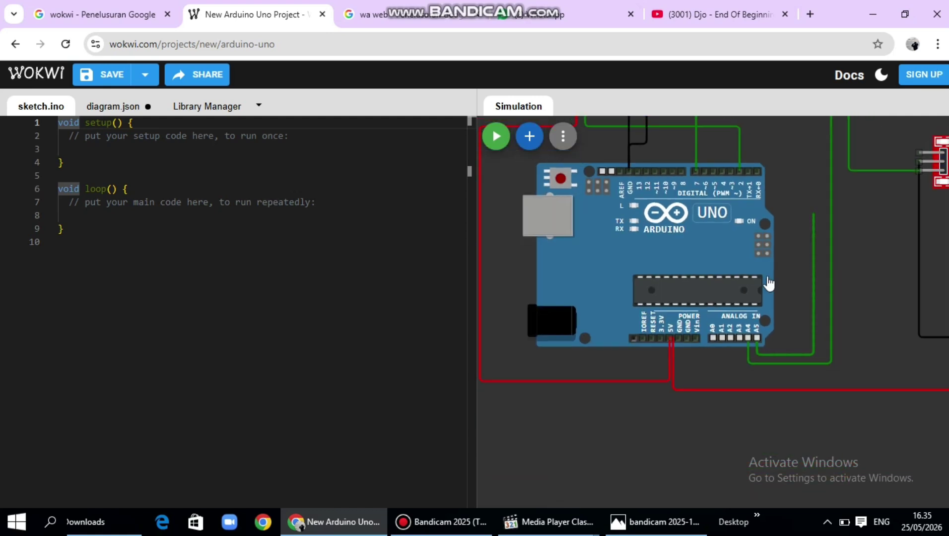
scroll(768, 283, "down", 5)
scroll(769, 206, "up", 3)
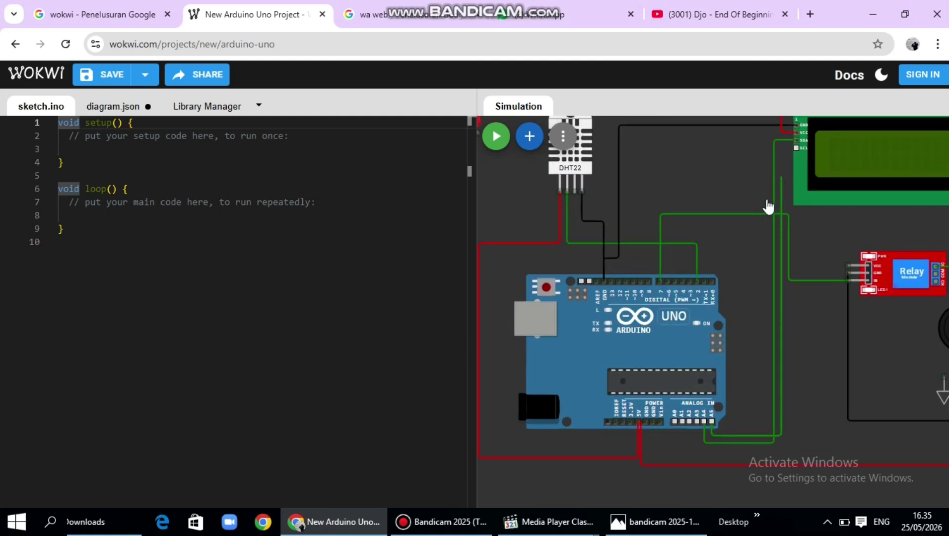
scroll(761, 171, "up", 2)
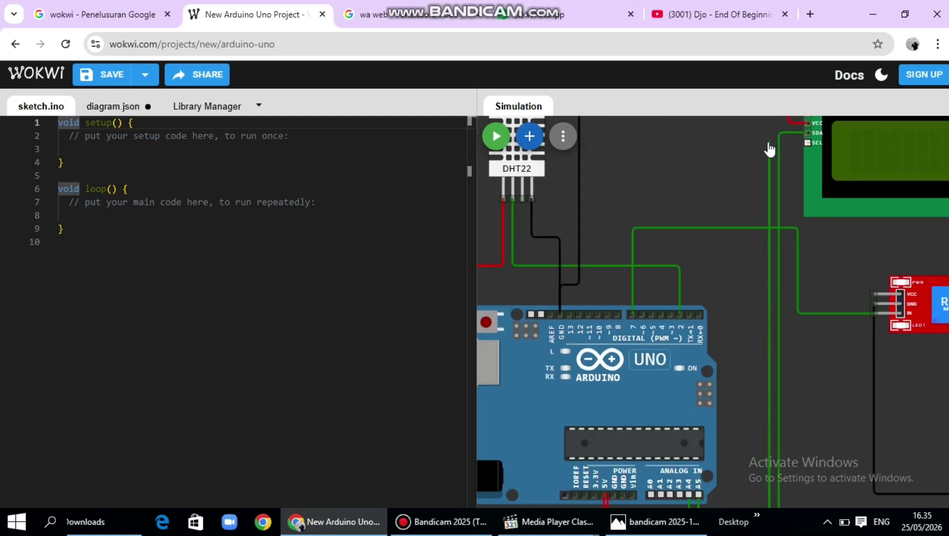
left_click(806, 143)
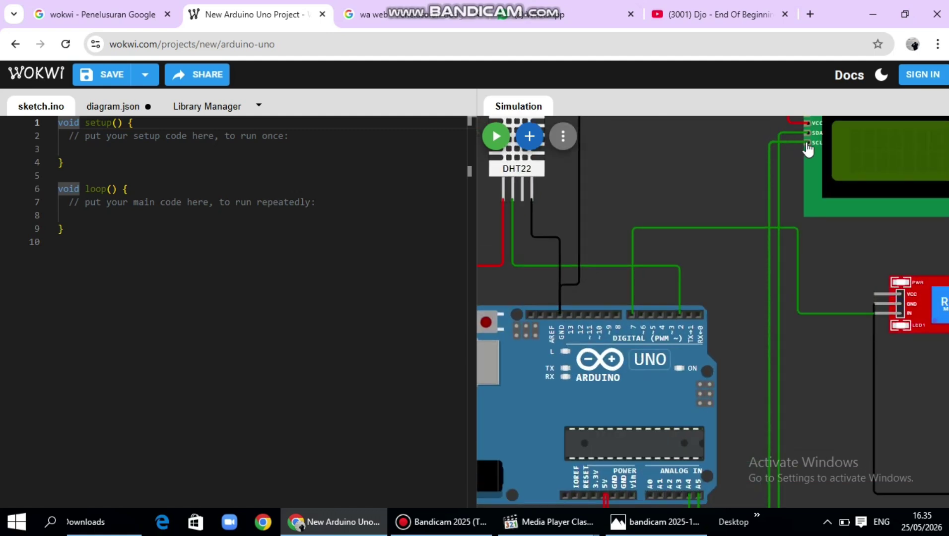
scroll(784, 251, "down", 2)
scroll(783, 269, "down", 4)
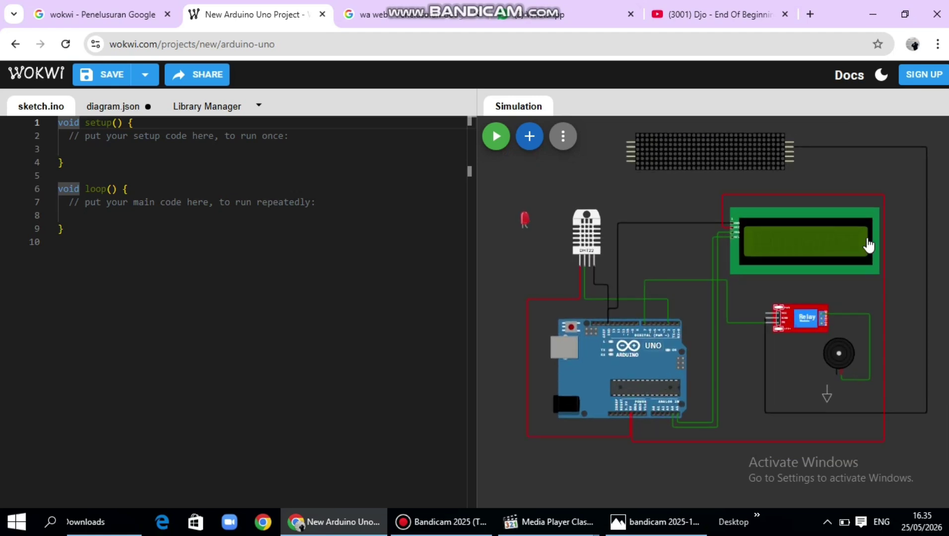
- Move the LCD, relay, buzzer and ground symbol left, closer to the Arduino Uno, keeping the buzzer below the relay
left_click_drag(786, 254, 743, 264)
left_click_drag(803, 322, 783, 322)
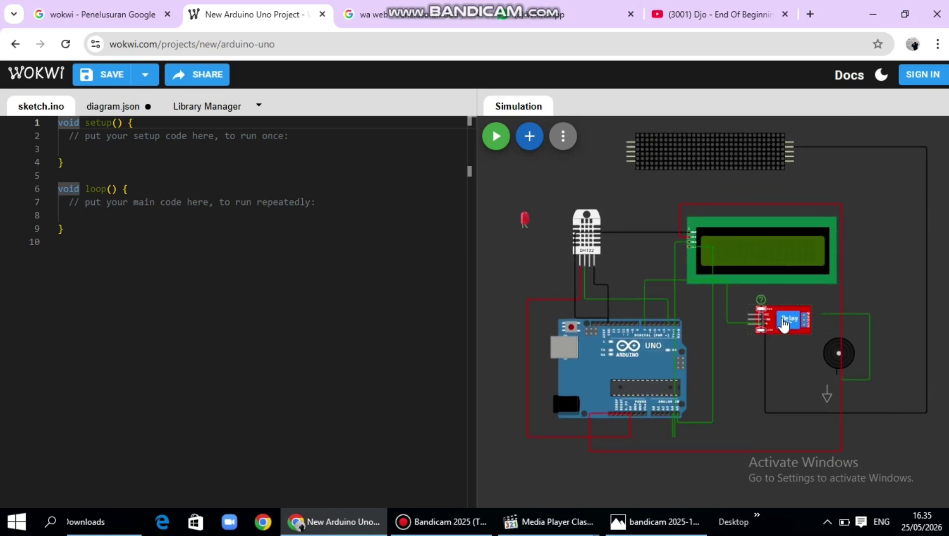
scroll(779, 331, "up", 1)
left_click_drag(834, 348, 800, 373)
scroll(811, 401, "up", 3)
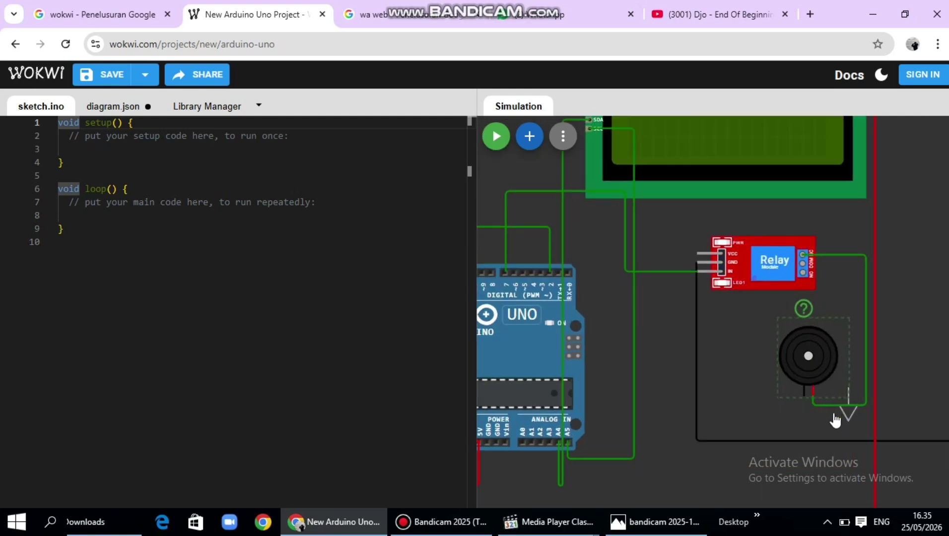
left_click_drag(816, 426, 765, 427)
- Wire the buzzer's black negative pin to the ground symbol
scroll(810, 399, "up", 2)
scroll(815, 399, "up", 1)
left_click(802, 401)
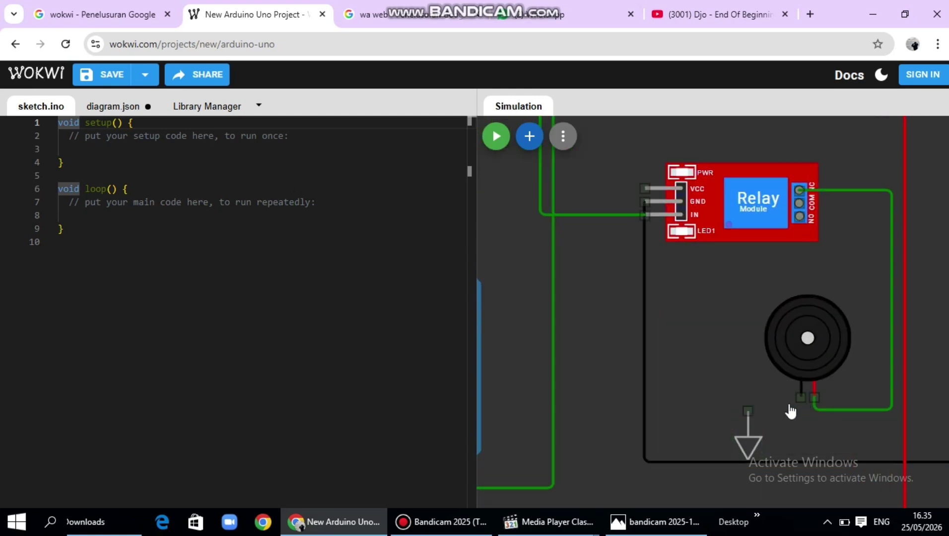
left_click(750, 414)
scroll(715, 396, "down", 3)
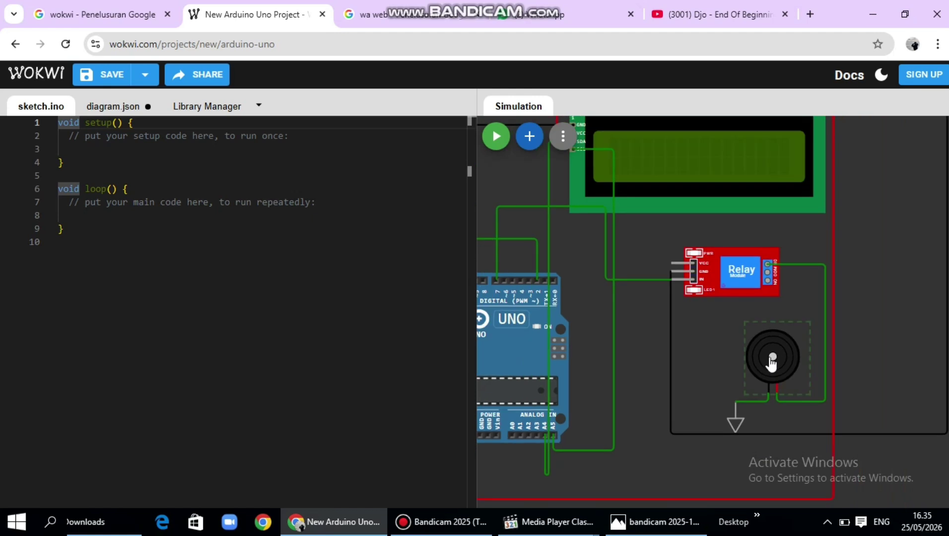
- Shift the buzzer left, the relay slightly down and left, and the Arduino Uno slightly up
left_click_drag(772, 362, 744, 368)
left_click_drag(718, 289, 709, 306)
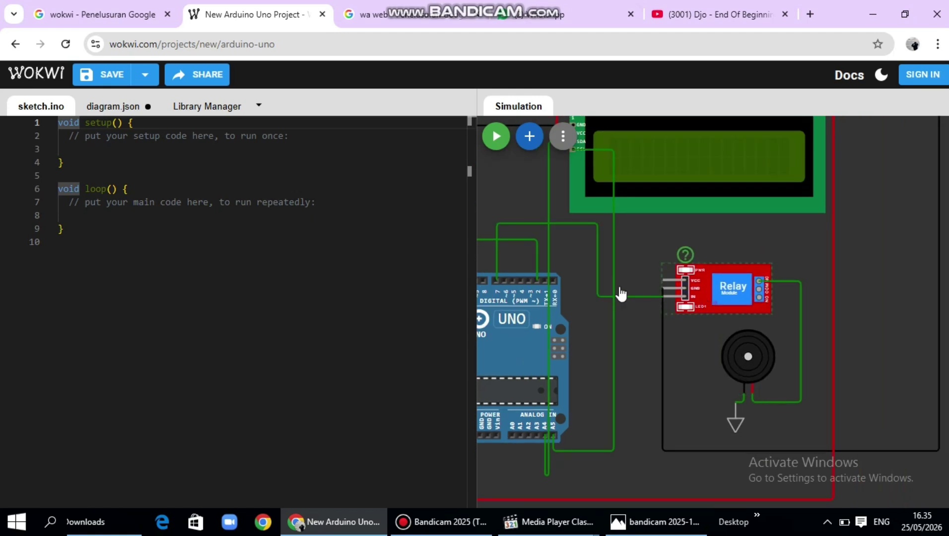
scroll(633, 275, "up", 2)
scroll(646, 339, "down", 2)
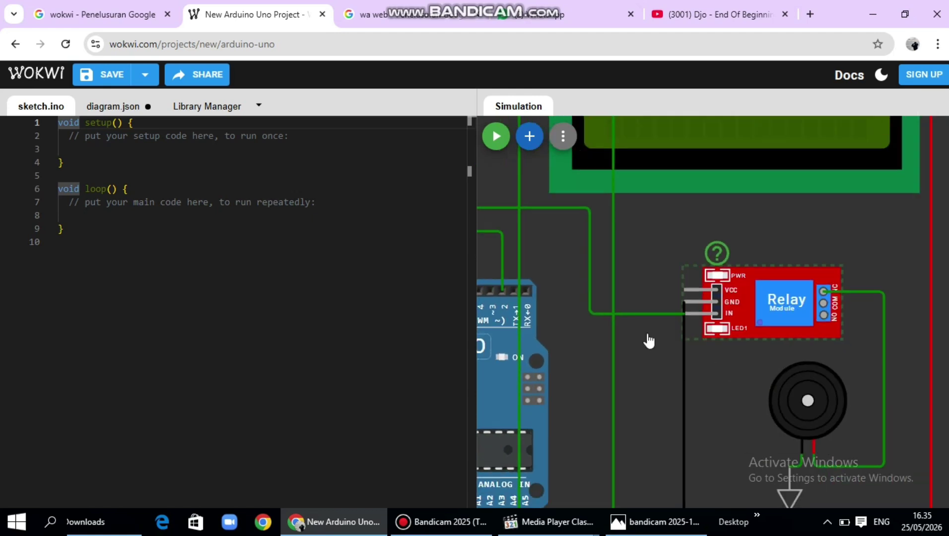
scroll(649, 340, "down", 1)
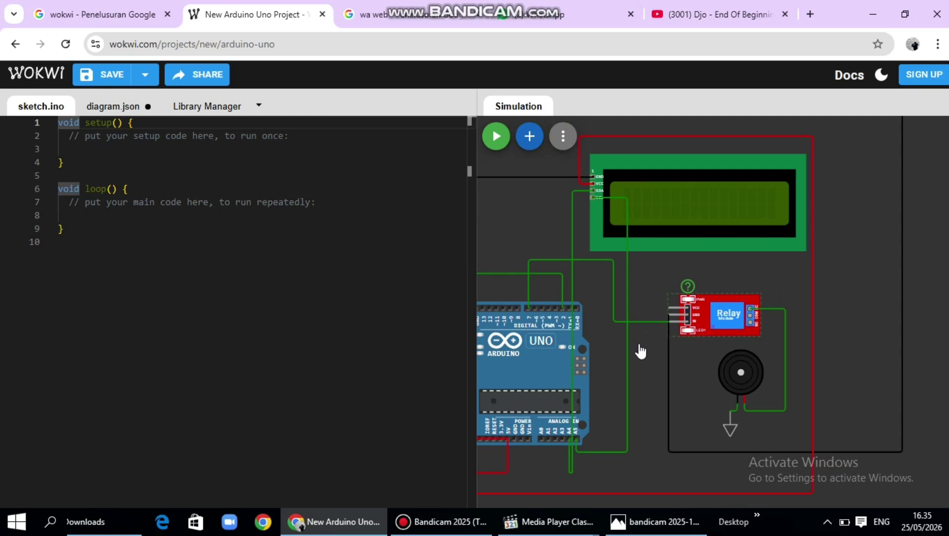
scroll(586, 373, "down", 2)
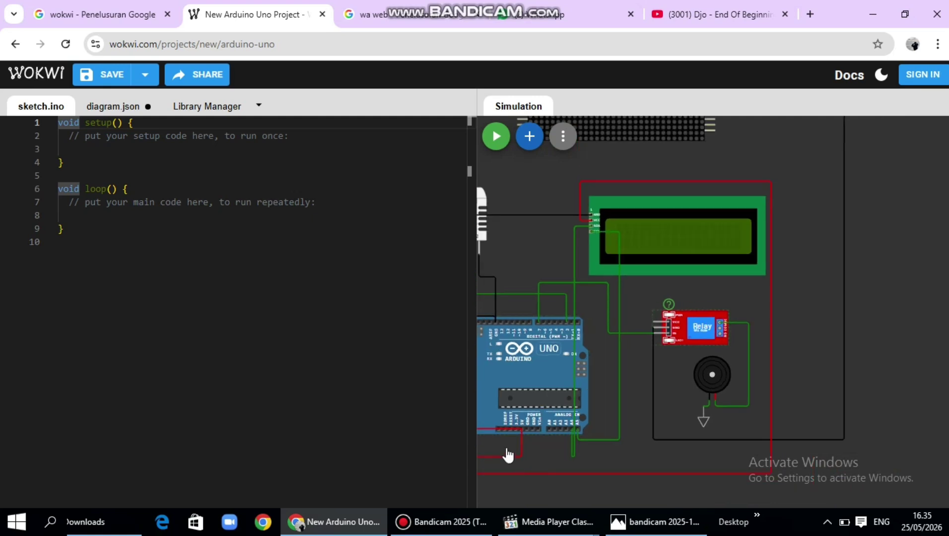
scroll(509, 452, "up", 4)
scroll(530, 433, "down", 2)
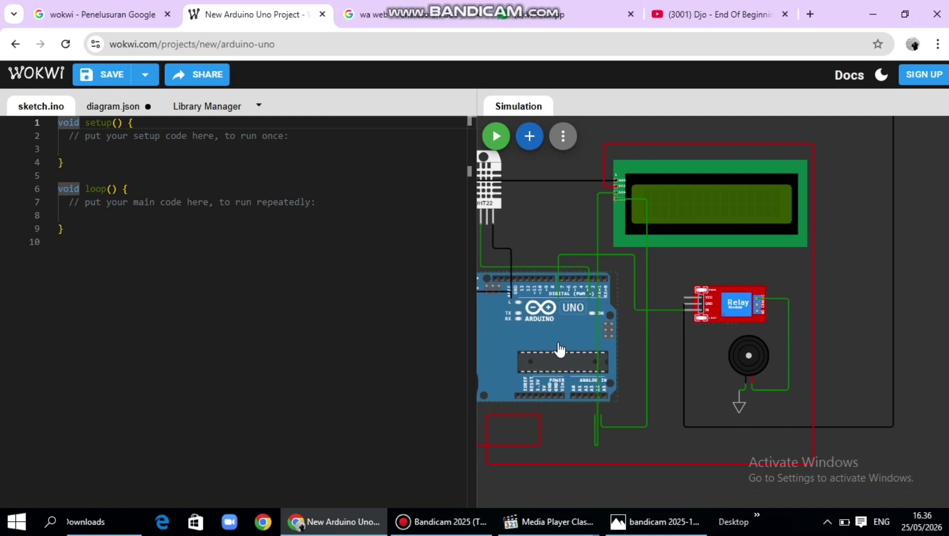
scroll(493, 409, "up", 1)
scroll(493, 410, "up", 1)
scroll(646, 323, "down", 3)
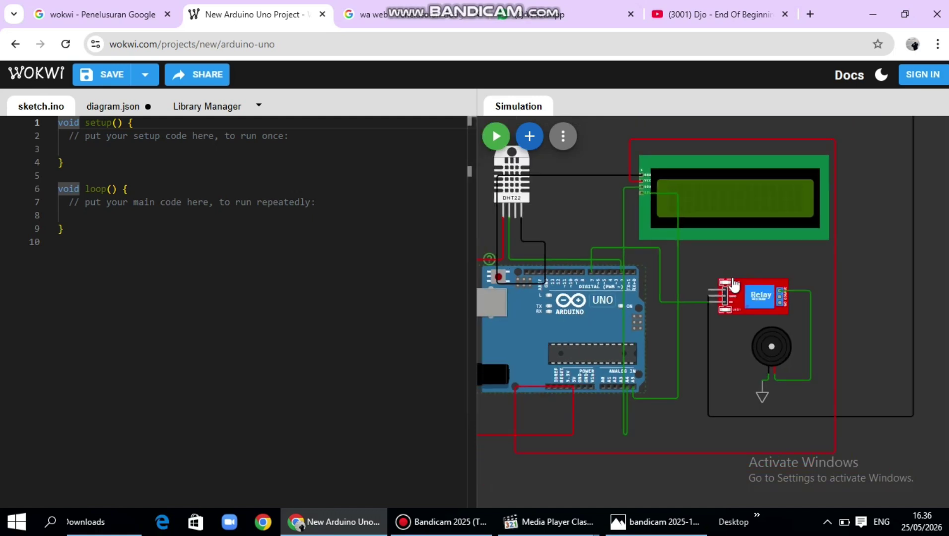
- Wire the Arduino Uno's GND.3 pin below the buzzer and up past the LCD's right side to the LED matrix's GND pin
scroll(672, 314, "up", 4)
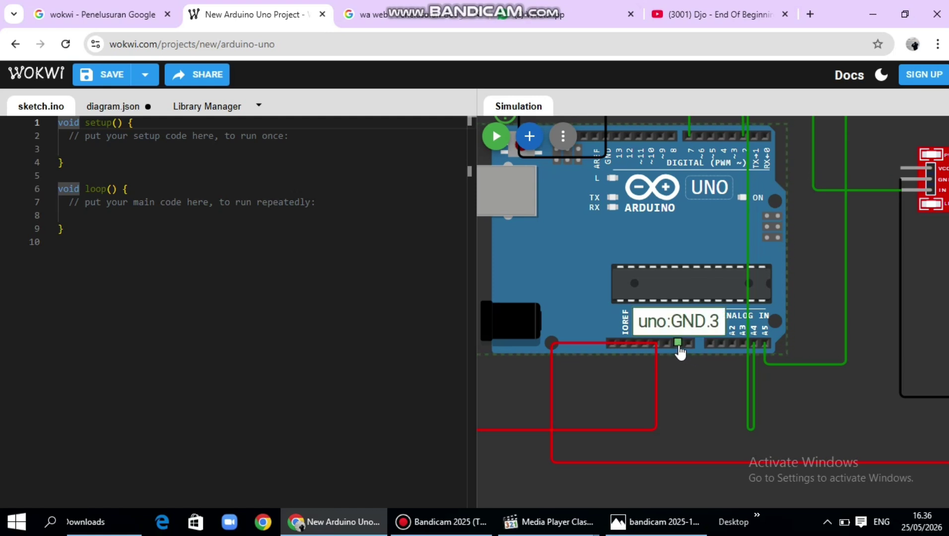
left_click(679, 343)
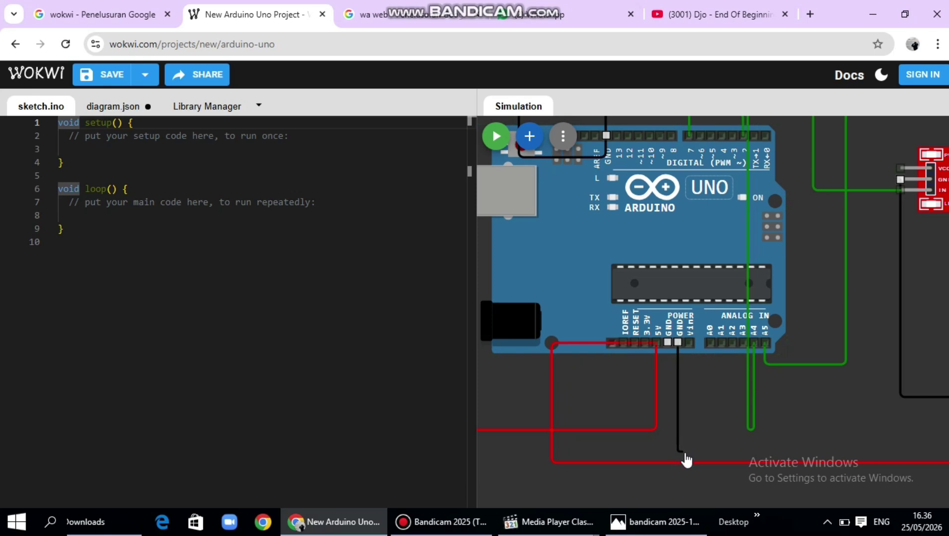
scroll(794, 460, "down", 3)
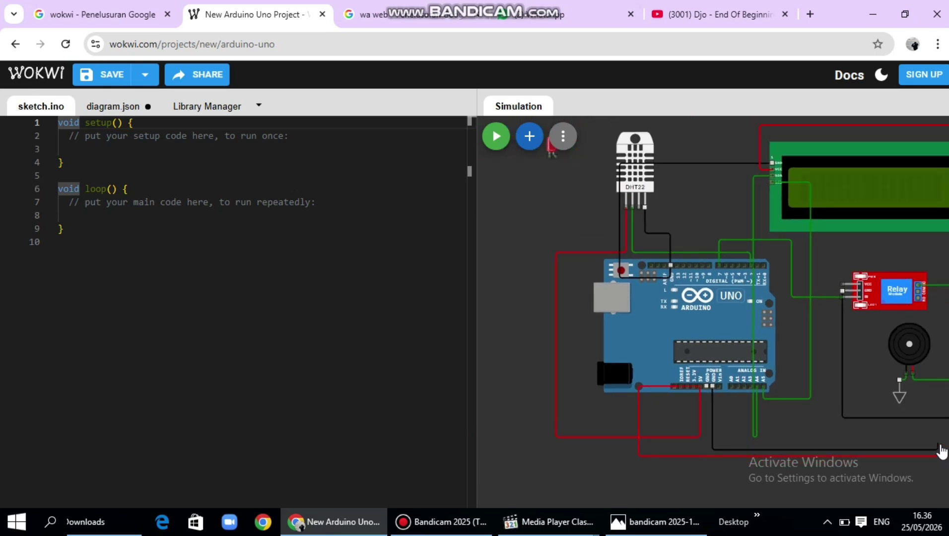
scroll(771, 430, "down", 3)
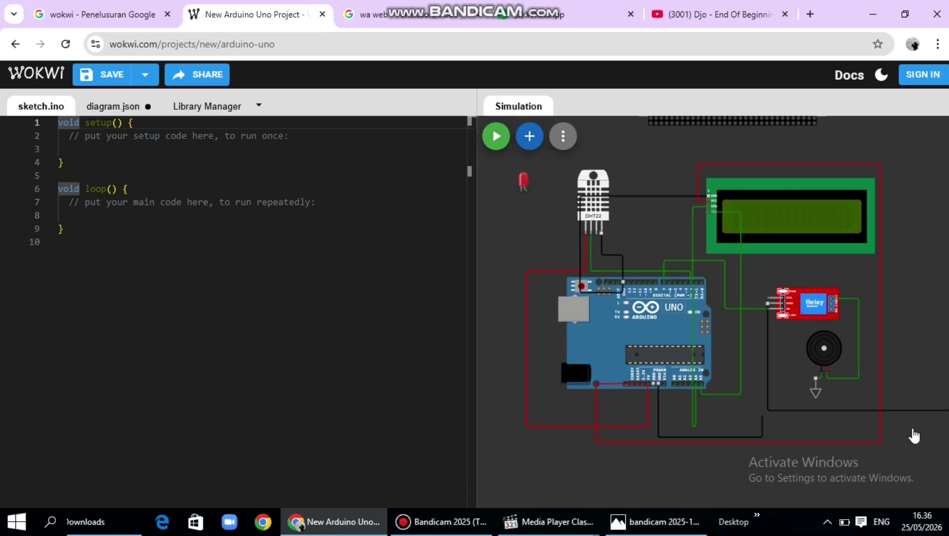
scroll(714, 439, "down", 1)
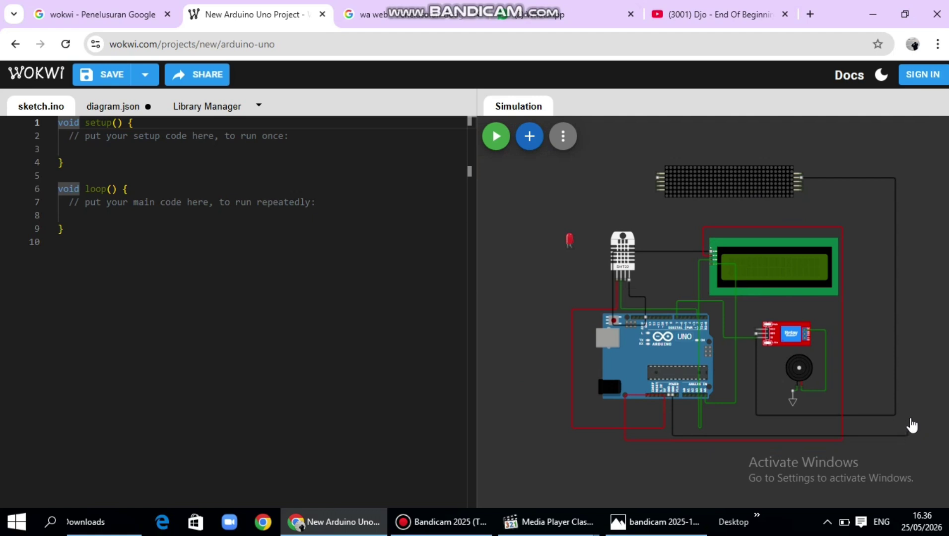
scroll(908, 171, "up", 4)
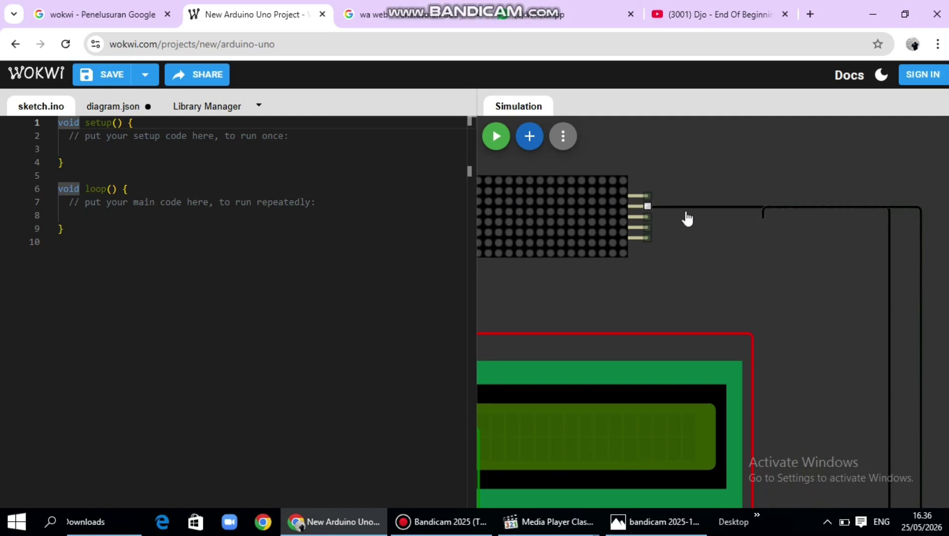
scroll(648, 212, "up", 2)
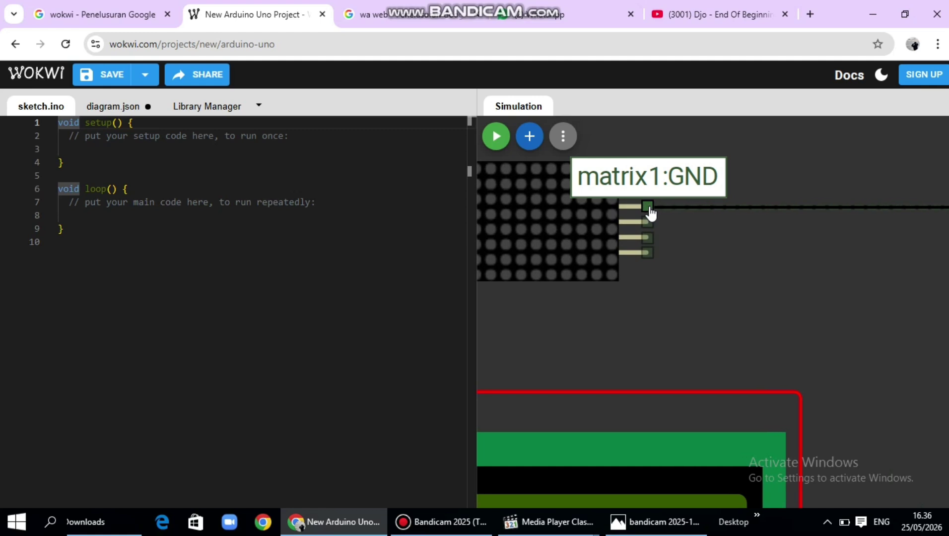
left_click(649, 207)
- Wire the third pin on the LED matrix's right side above the LCD and past the DHT22 to Arduino Uno digital pin 11
scroll(715, 278, "down", 4)
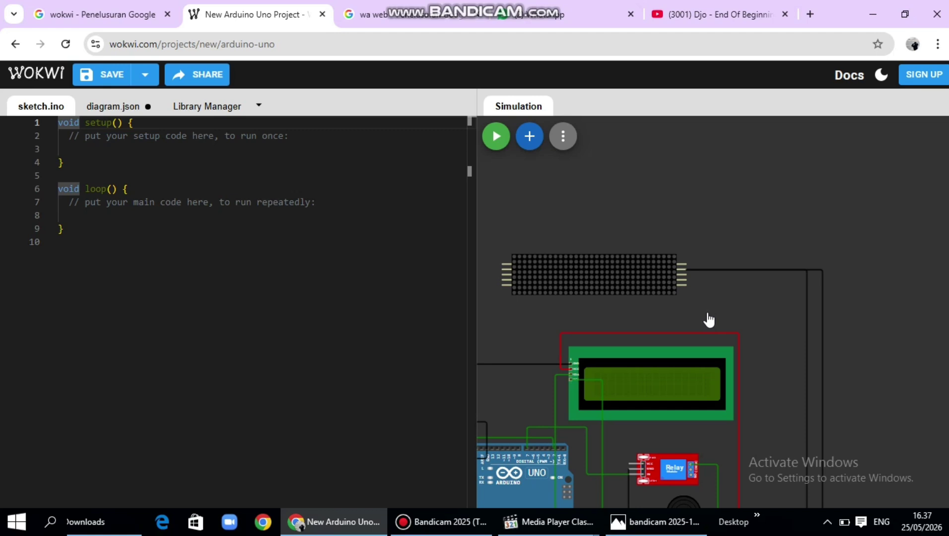
scroll(714, 269, "up", 3)
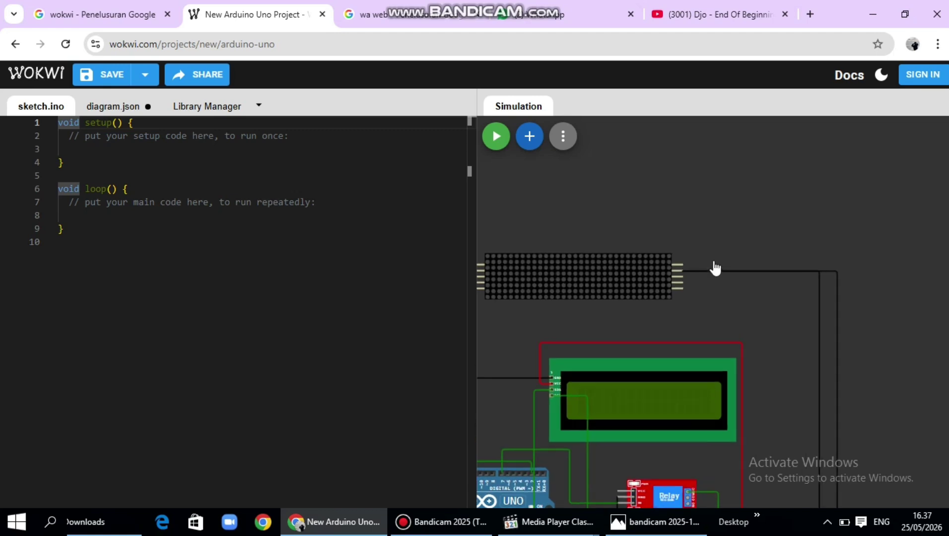
left_click(677, 273)
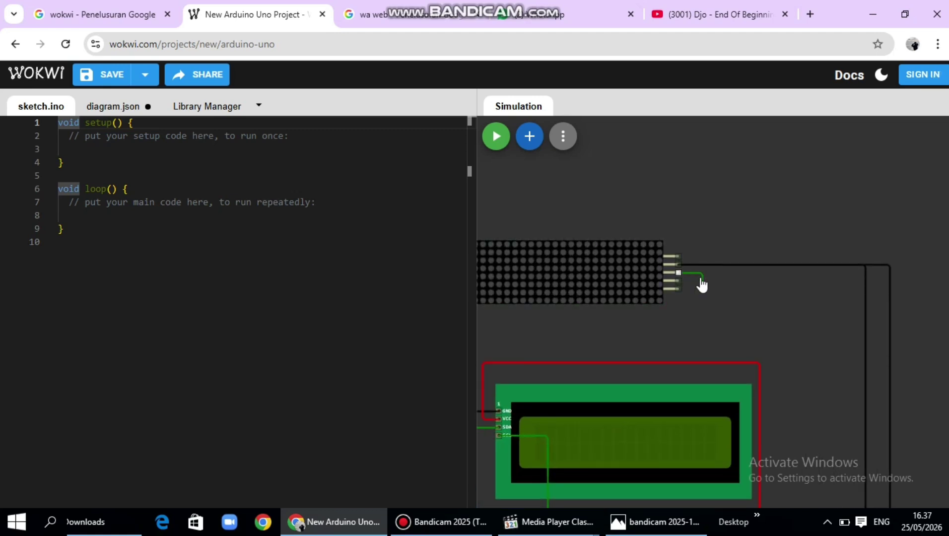
left_click(703, 330)
scroll(638, 330, "down", 3)
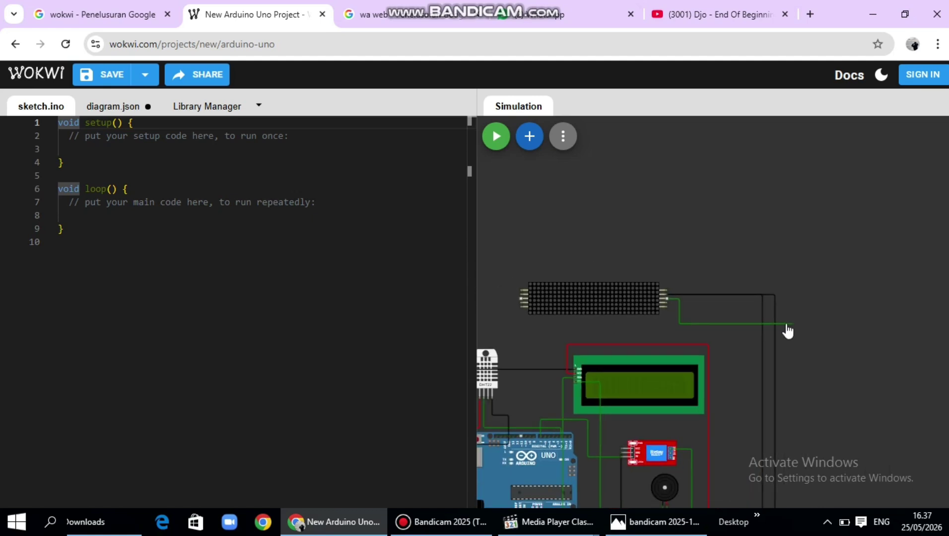
scroll(642, 337, "down", 3)
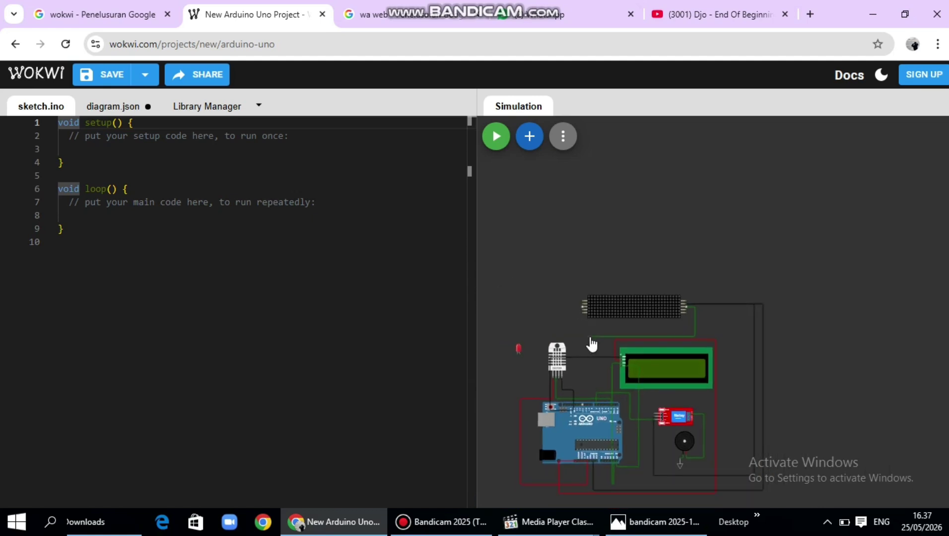
scroll(591, 343, "up", 3)
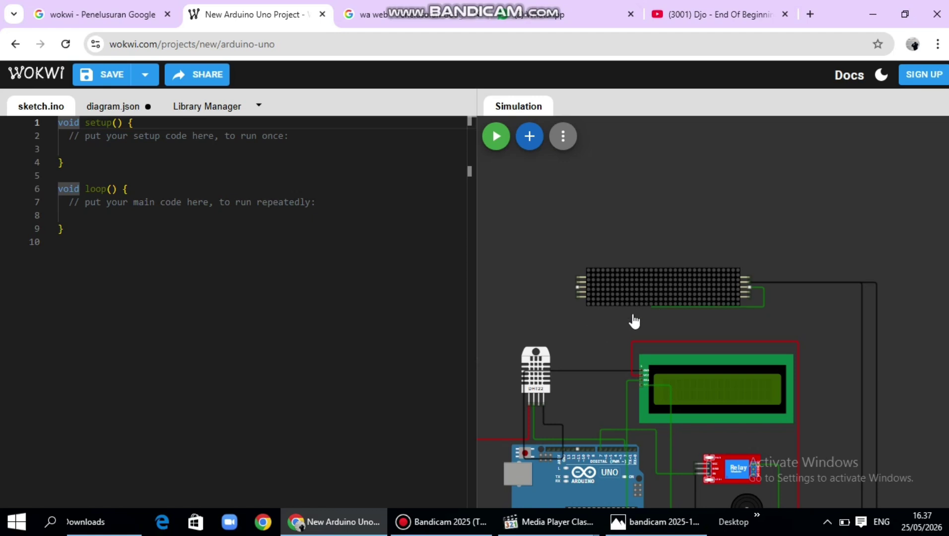
scroll(591, 377, "down", 2)
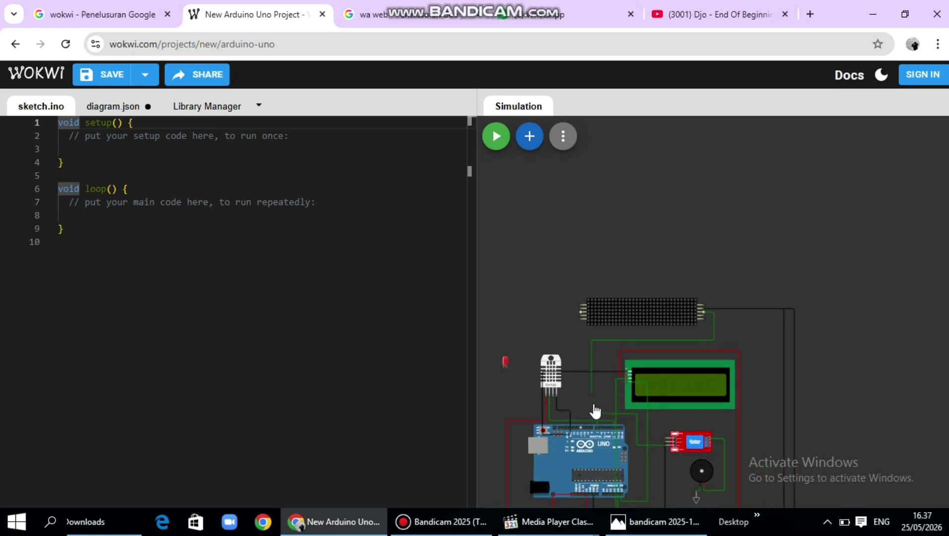
scroll(585, 419, "up", 5)
scroll(582, 446, "up", 2)
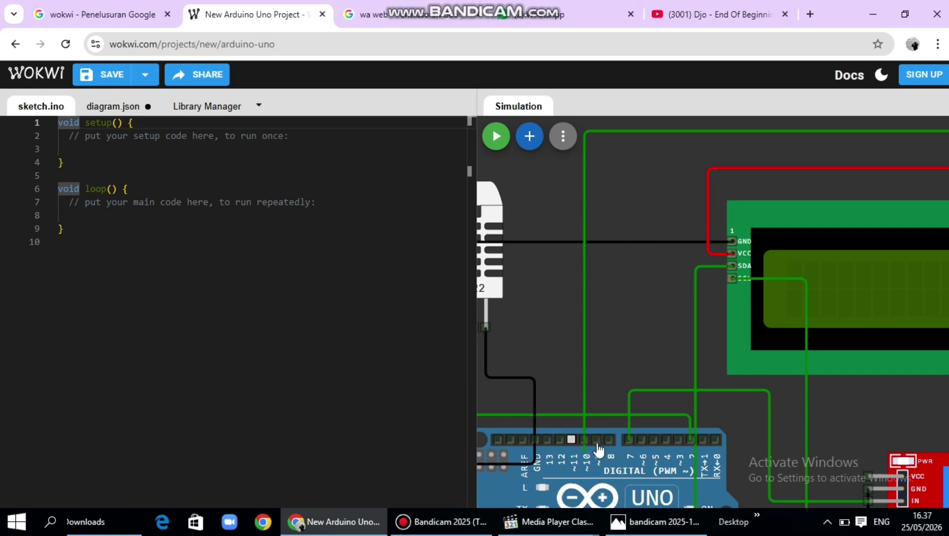
left_click(571, 440)
scroll(634, 327, "down", 1)
scroll(633, 328, "down", 1)
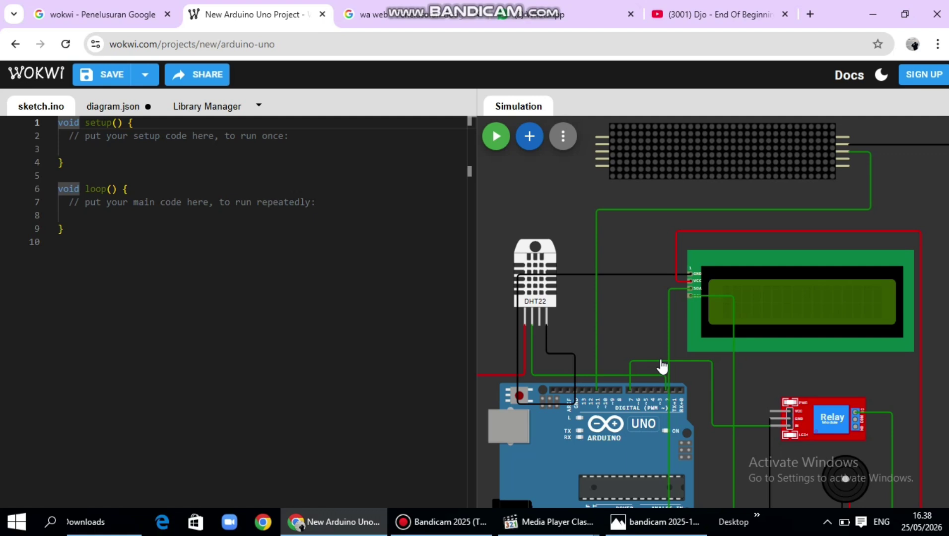
- Wire Arduino Uno digital pin 10 up above the LCD to the fourth pin on the LED matrix's right side
scroll(616, 392, "up", 3)
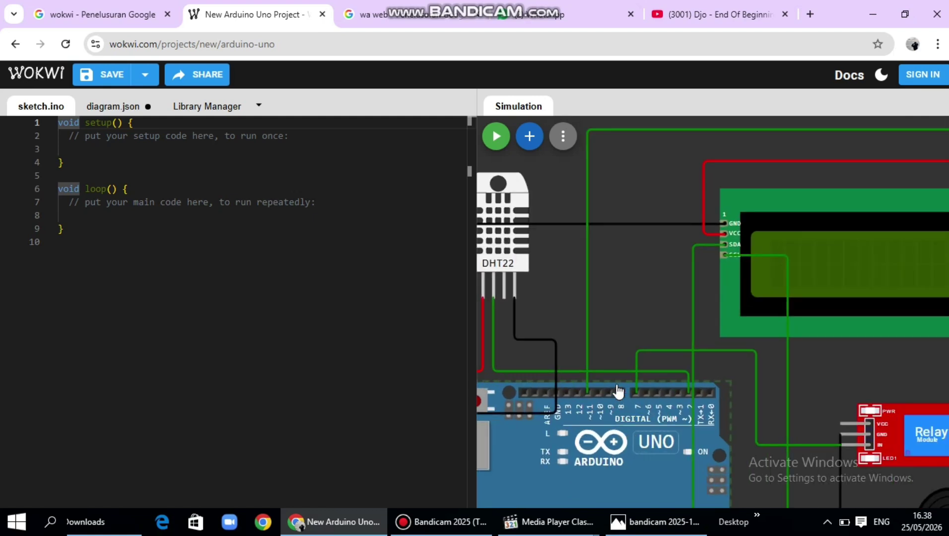
left_click(597, 394)
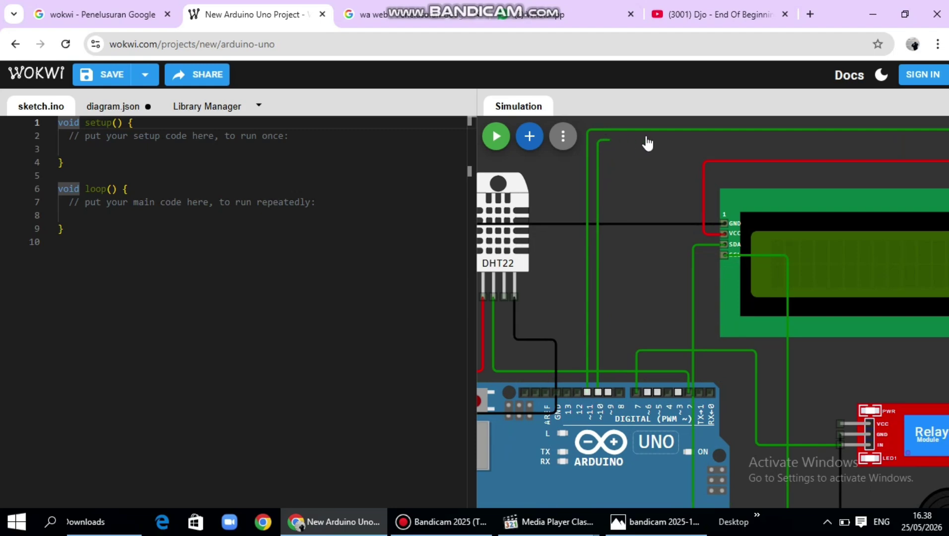
scroll(667, 143, "down", 4)
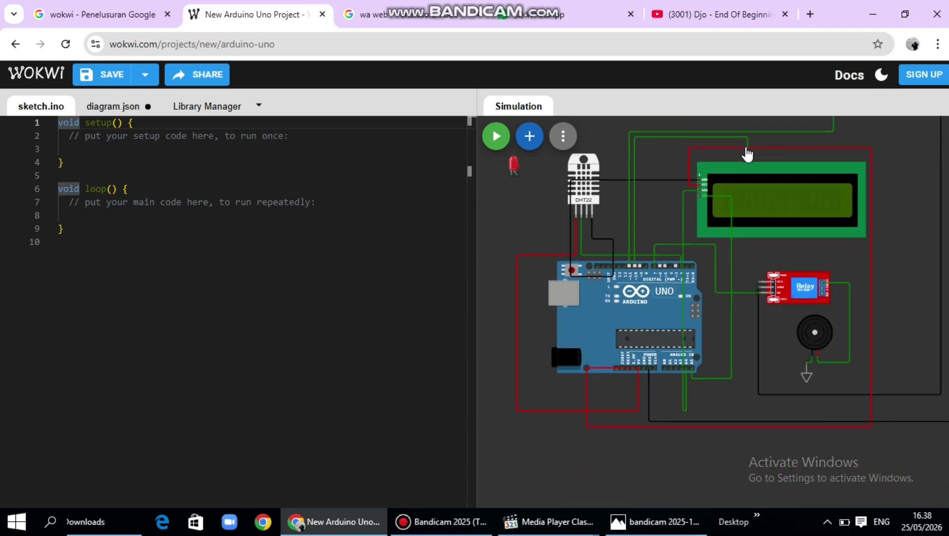
scroll(716, 155, "down", 2)
scroll(795, 144, "up", 5)
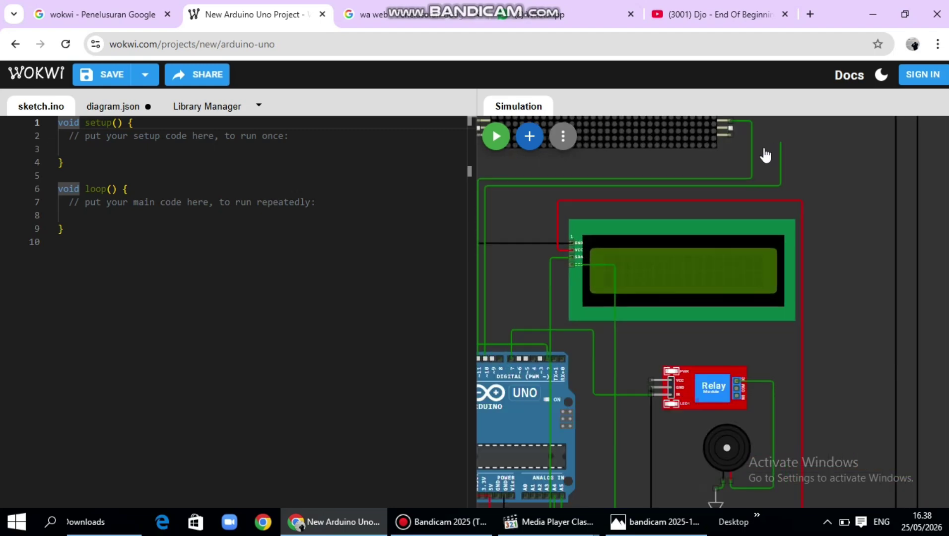
scroll(759, 156, "up", 1)
scroll(676, 275, "down", 3)
scroll(747, 182, "up", 4)
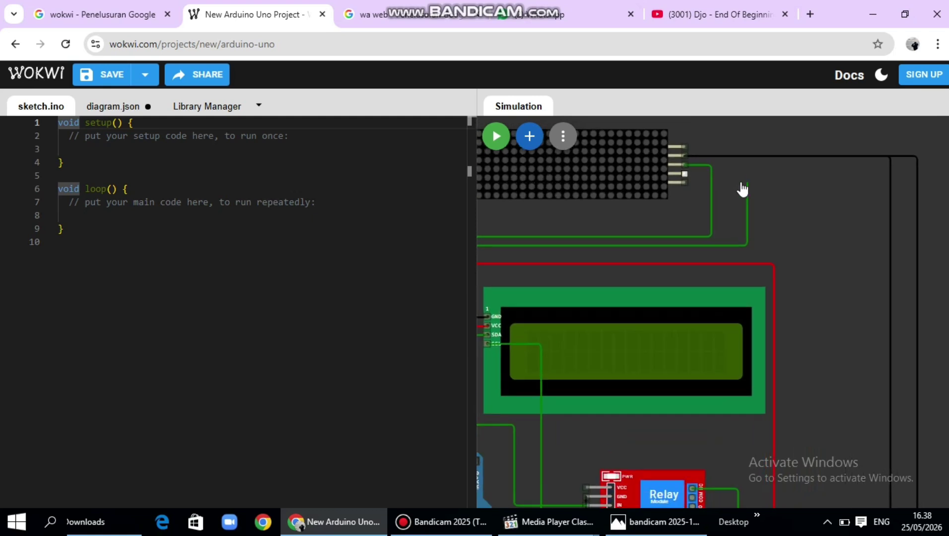
scroll(743, 189, "up", 2)
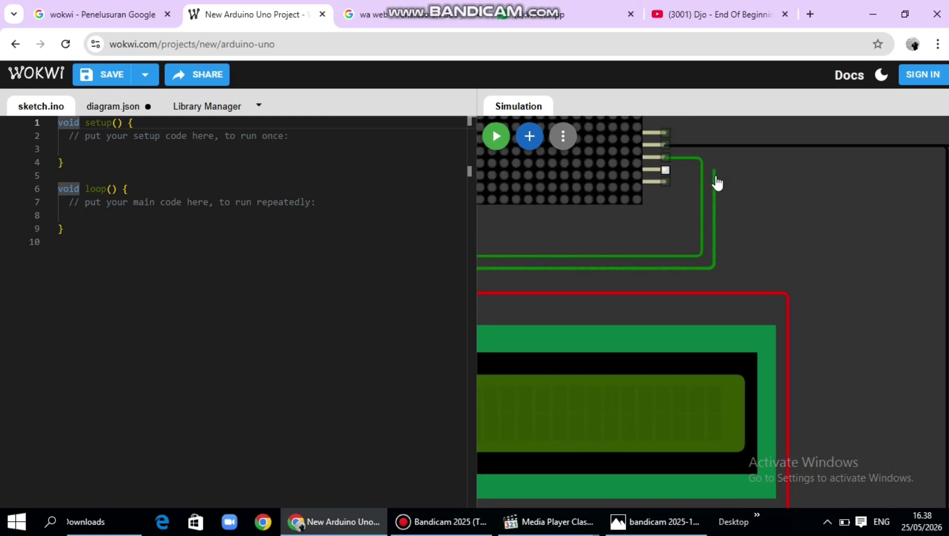
left_click(667, 172)
- Wire the LED matrix's CLK pin below the matrix and down past the DHT22 to Arduino Uno digital pin 13
scroll(687, 208, "down", 3)
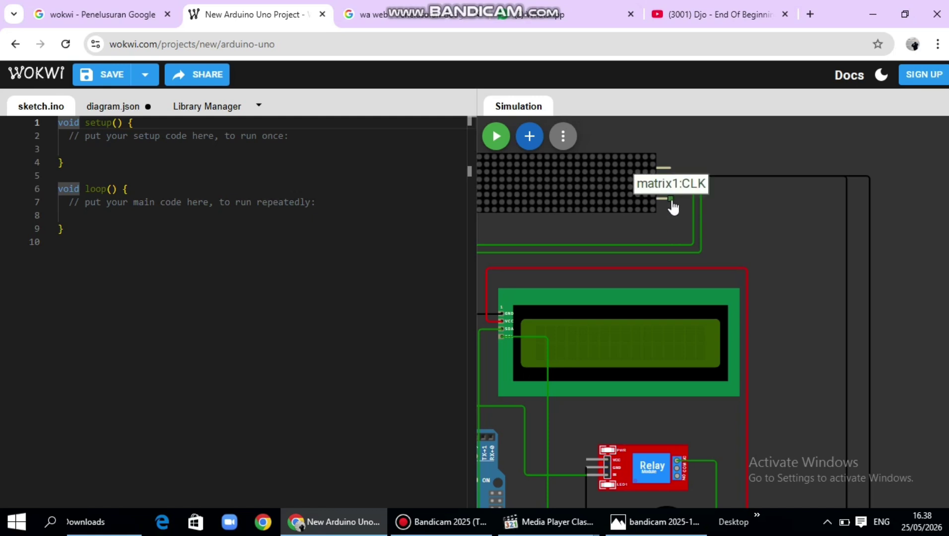
left_click(671, 199)
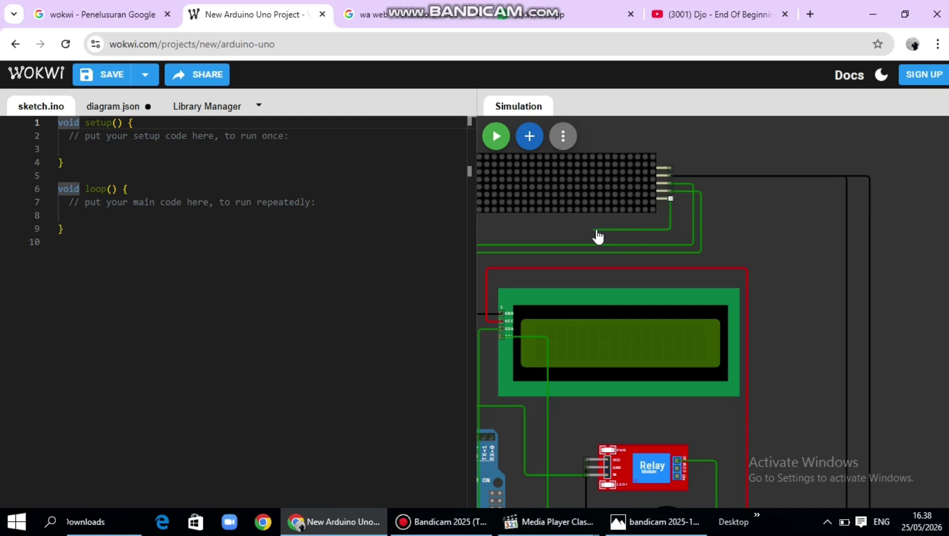
scroll(621, 235, "down", 5)
scroll(583, 233, "up", 4)
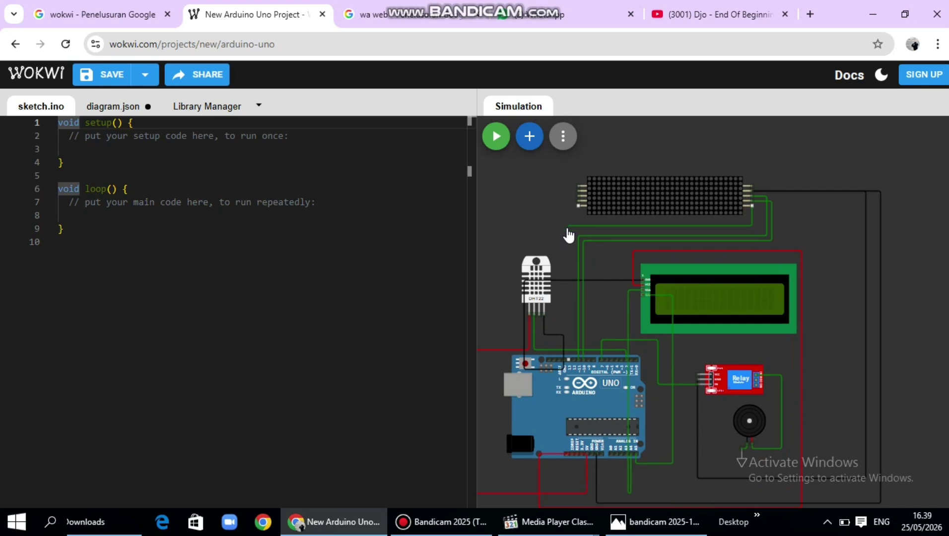
scroll(571, 268, "down", 2)
scroll(568, 312, "up", 4)
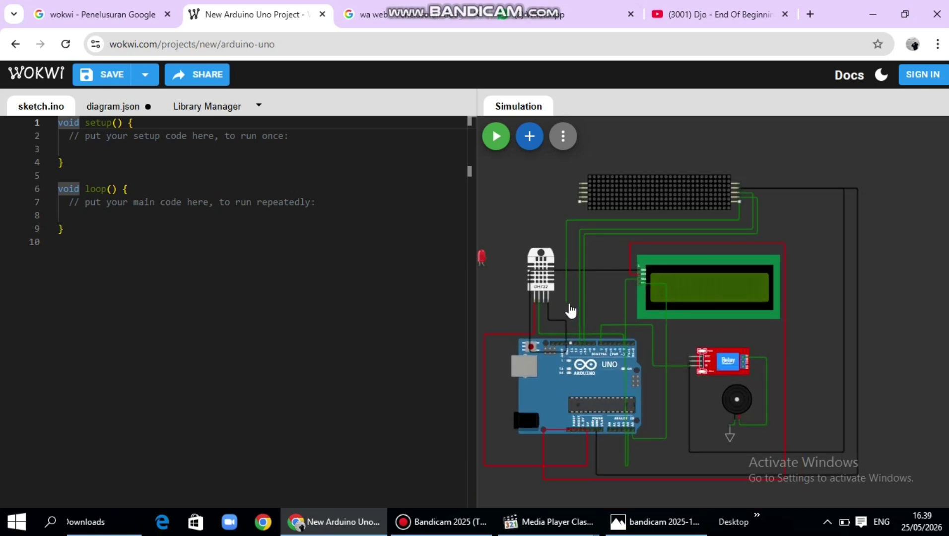
scroll(573, 327, "up", 3)
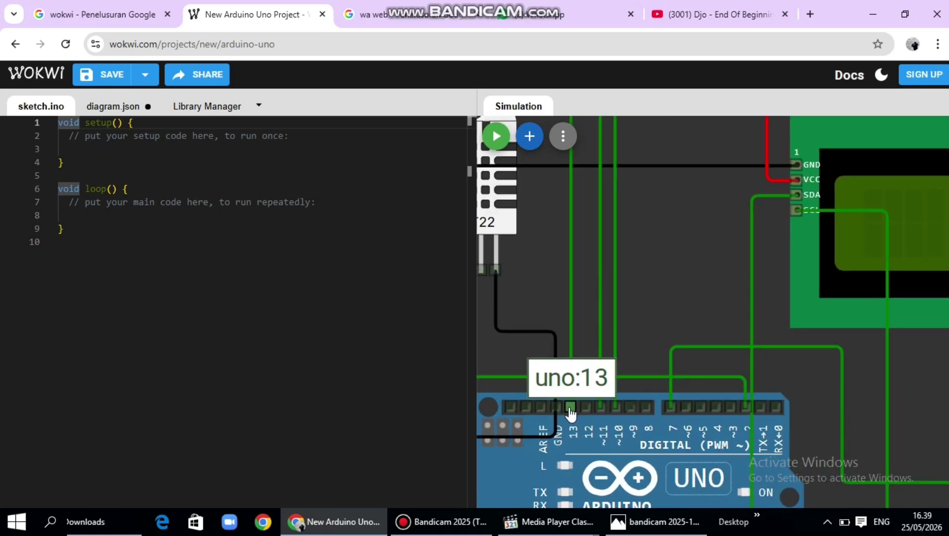
left_click(571, 410)
scroll(620, 398, "down", 3)
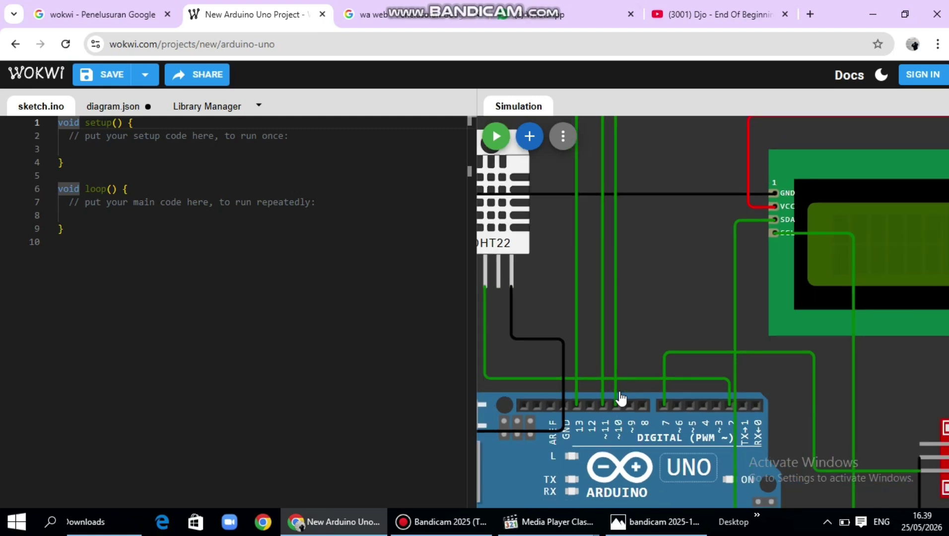
scroll(618, 400, "down", 1)
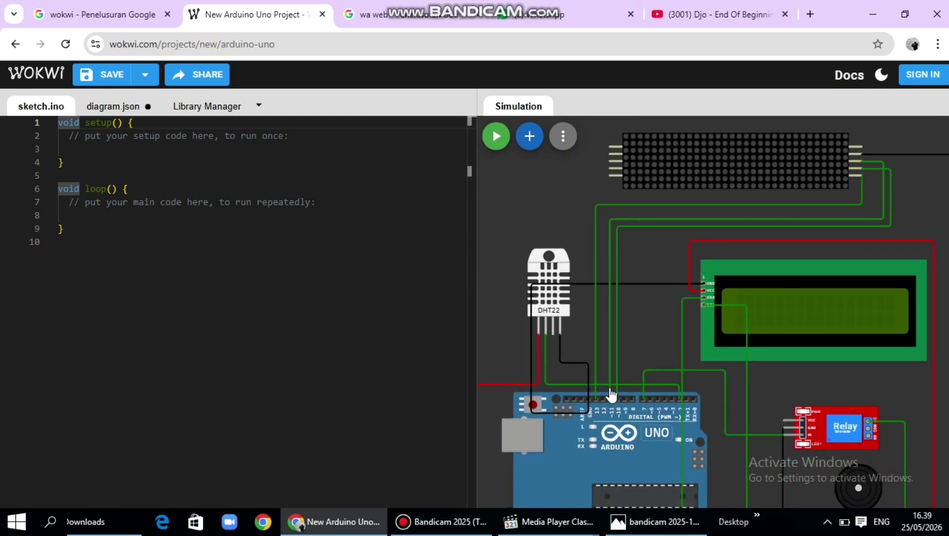
- Shift the LED slightly toward the DHT22 and add a second ground symbol just below the LED
scroll(499, 317, "down", 3)
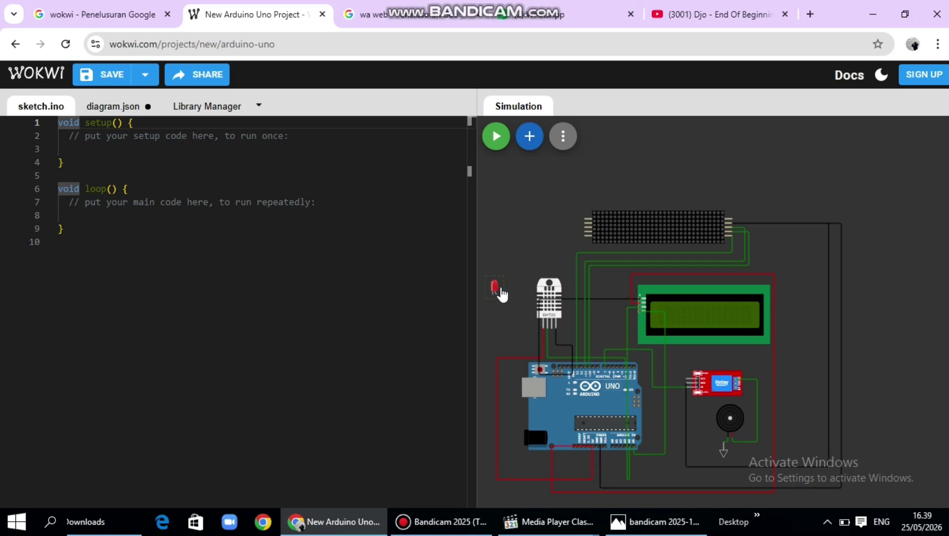
left_click_drag(502, 294, 515, 285)
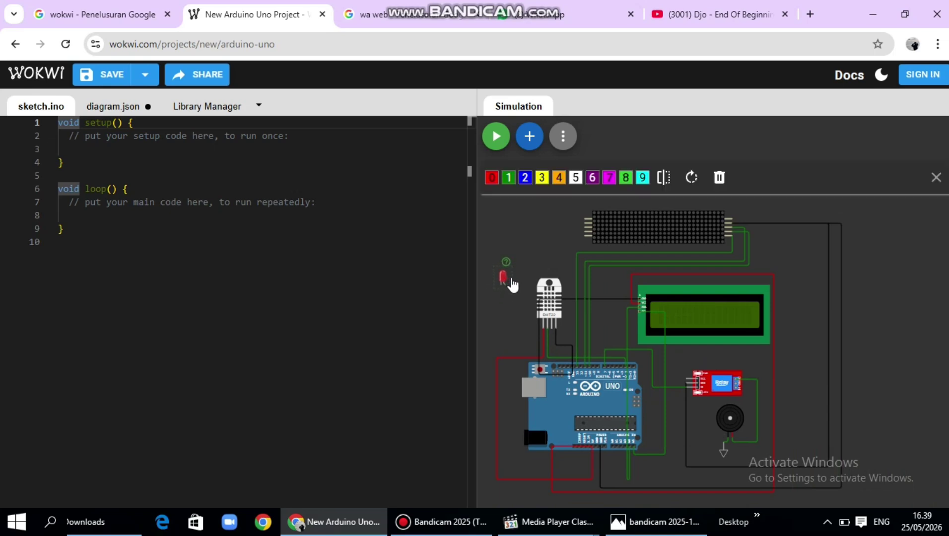
left_click(530, 137)
scroll(494, 292, "down", 20)
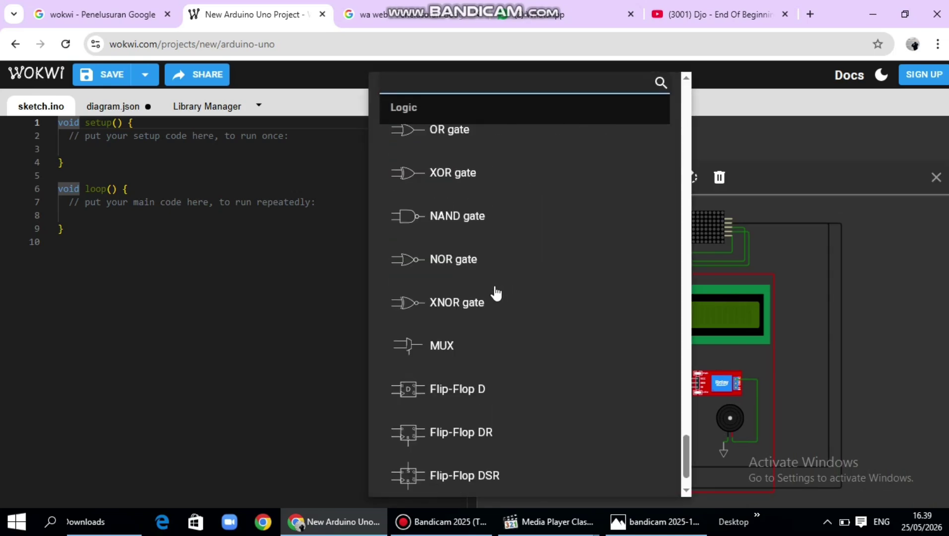
scroll(495, 278, "up", 5)
left_click(494, 246)
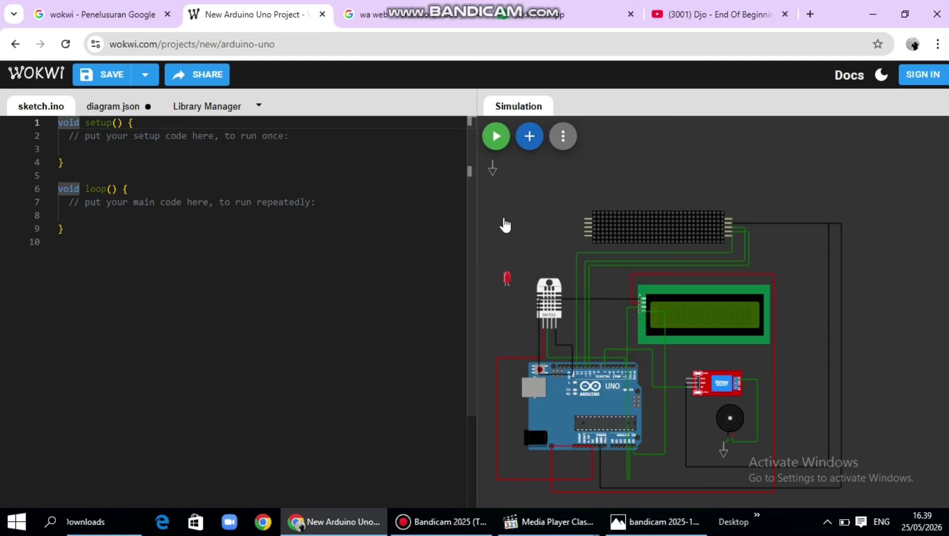
left_click_drag(494, 174, 499, 305)
- Wire the LED's left leg to the ground symbol below it and its right leg to Arduino Uno digital pin 8
scroll(516, 282, "up", 1)
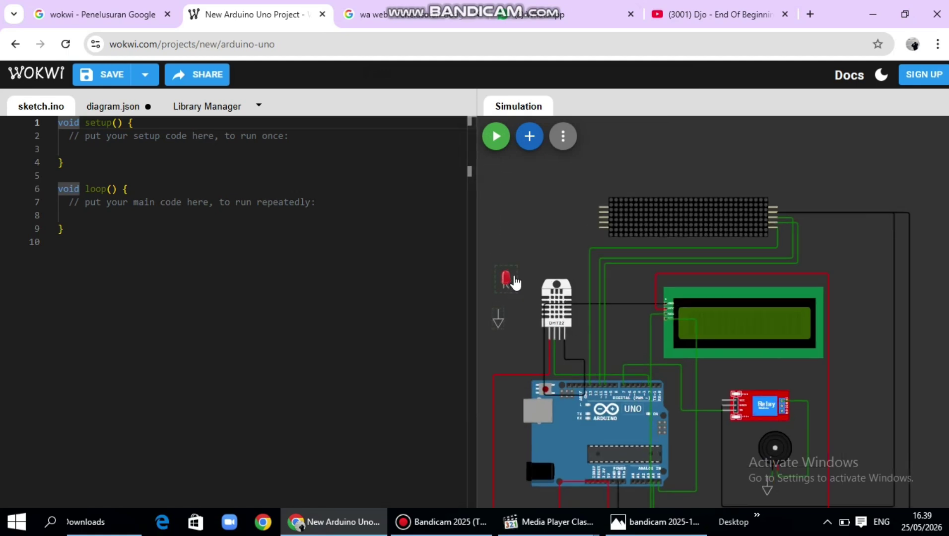
scroll(516, 282, "up", 4)
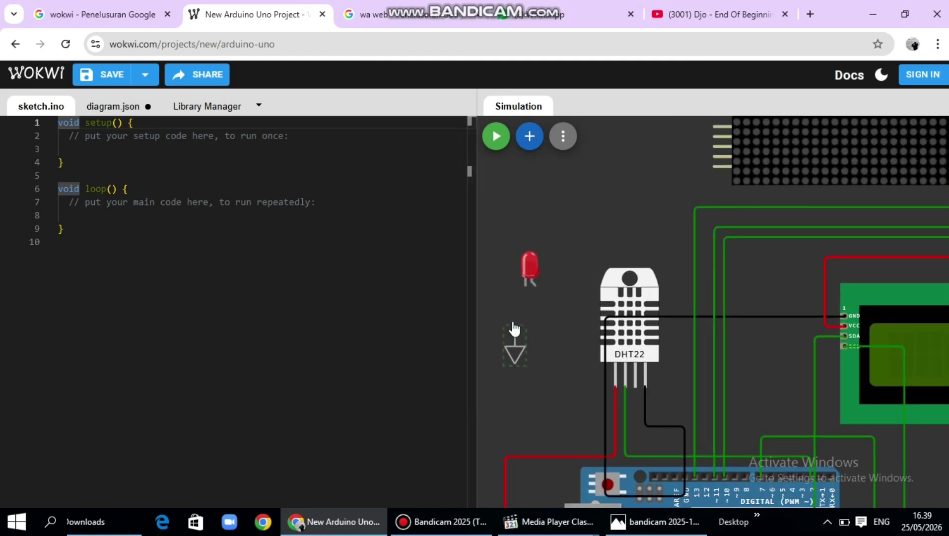
left_click(525, 286)
left_click(517, 327)
left_click(536, 287)
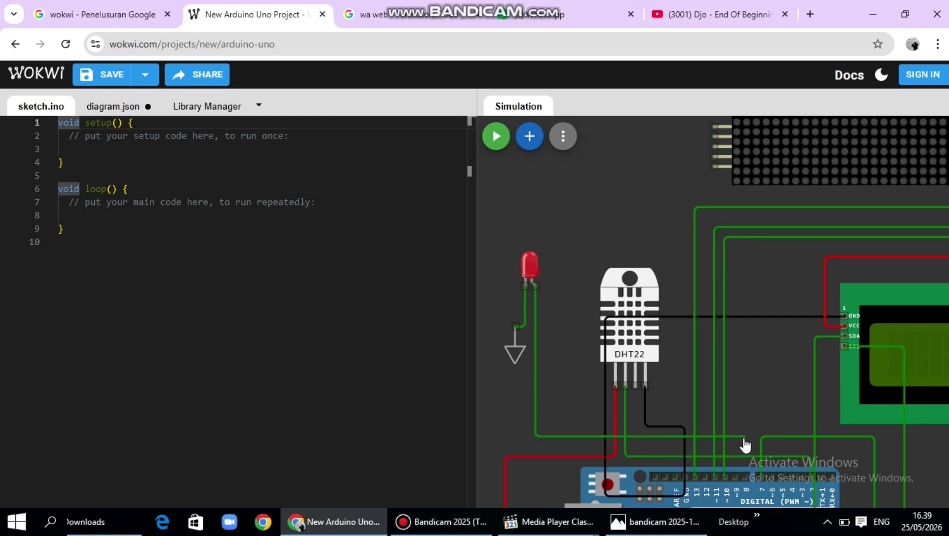
left_click(744, 479)
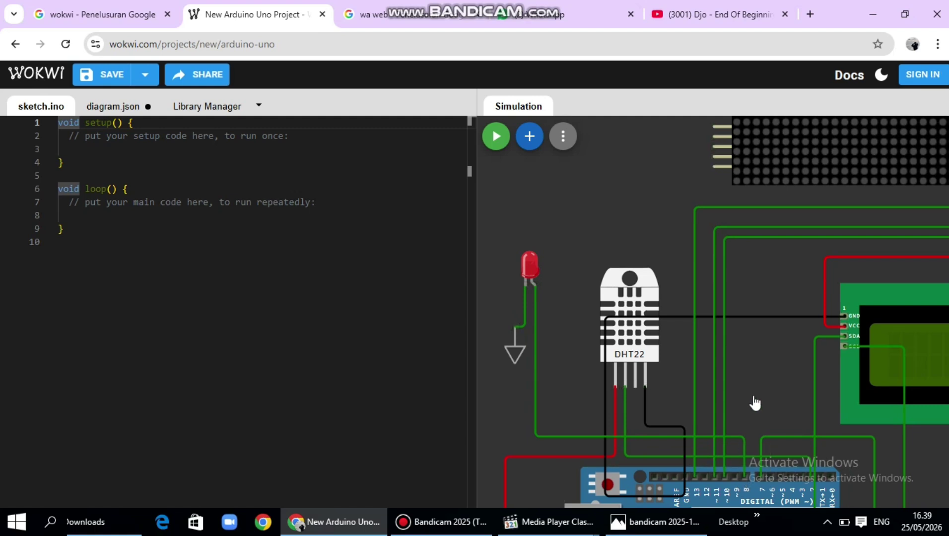
- Wire the LED matrix's V+.2 pin around the left of the LED and below the Arduino Uno to its 5V pin
scroll(755, 403, "down", 4)
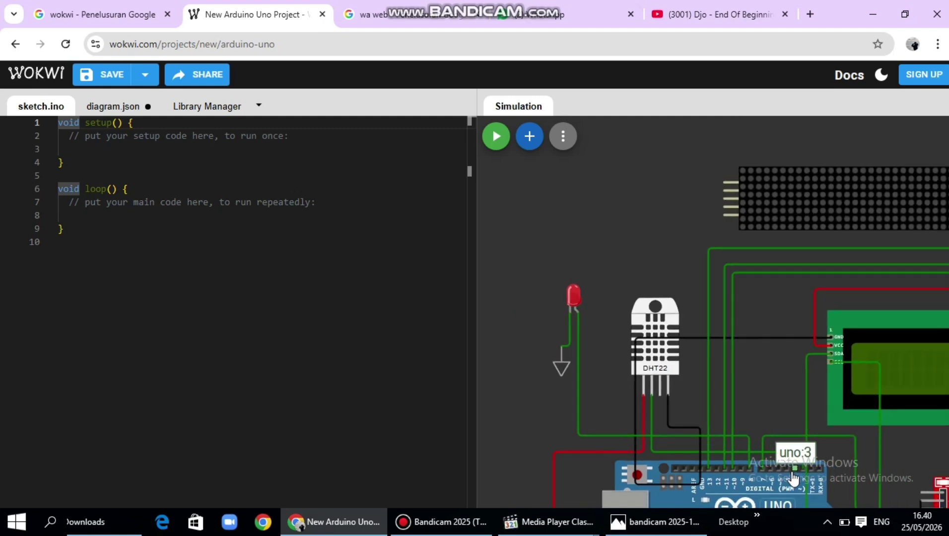
scroll(759, 433, "down", 3)
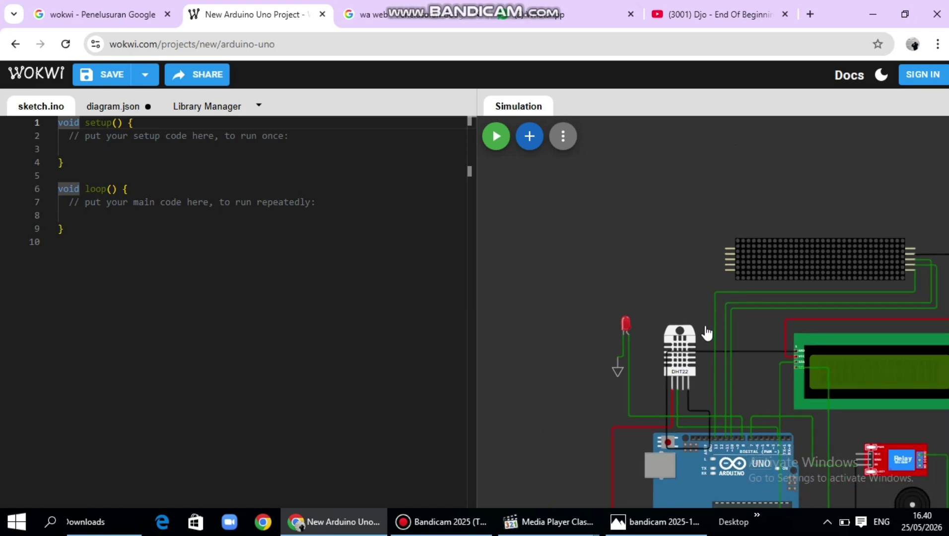
scroll(709, 310, "down", 1)
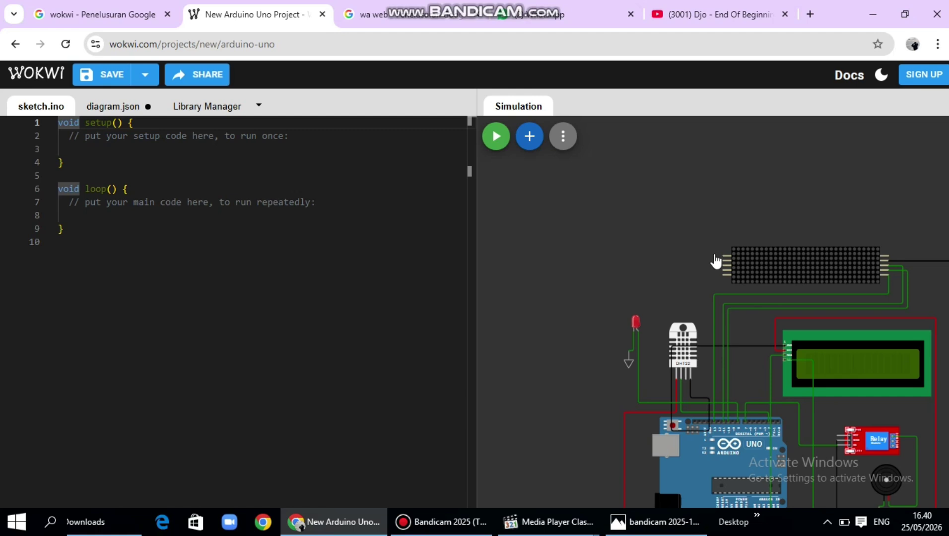
scroll(715, 261, "up", 3)
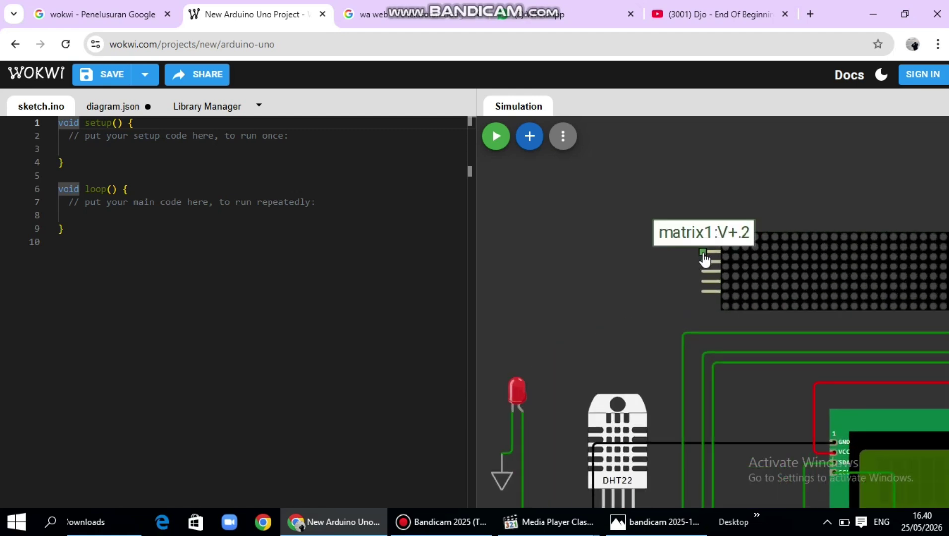
left_click(703, 252)
scroll(538, 254, "down", 4)
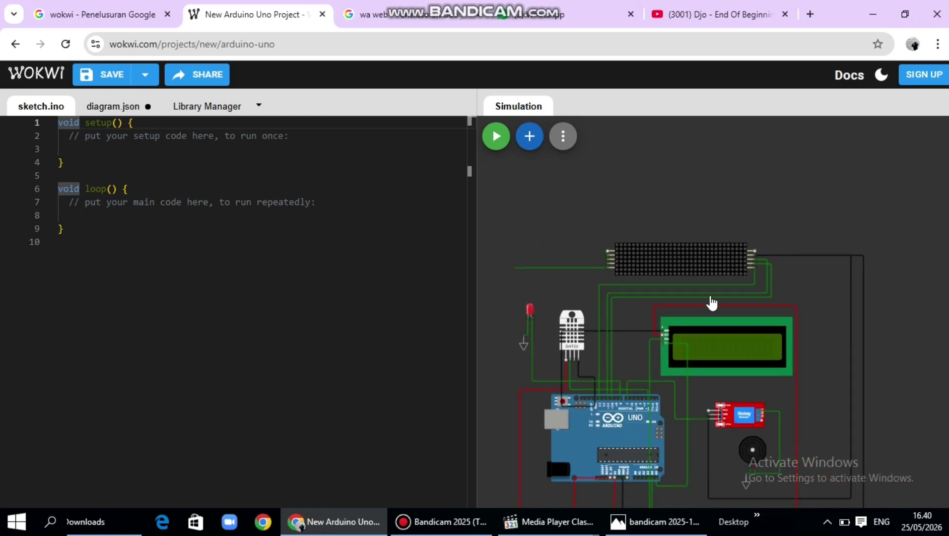
scroll(579, 267, "up", 3)
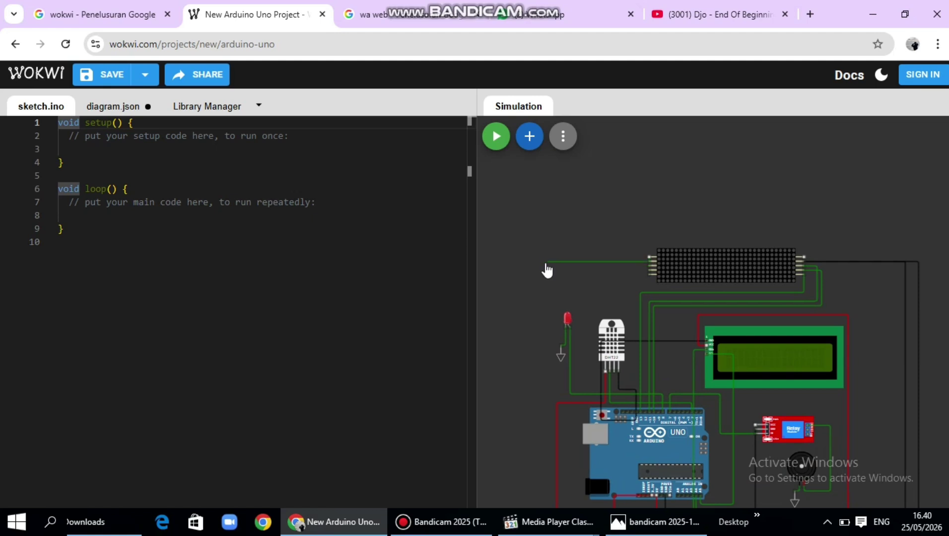
scroll(546, 266, "up", 2)
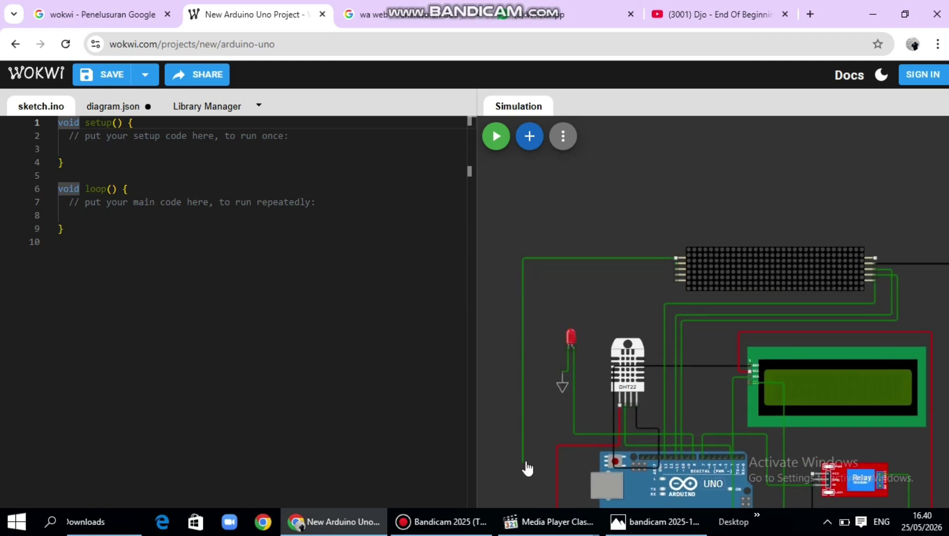
scroll(528, 468, "down", 5)
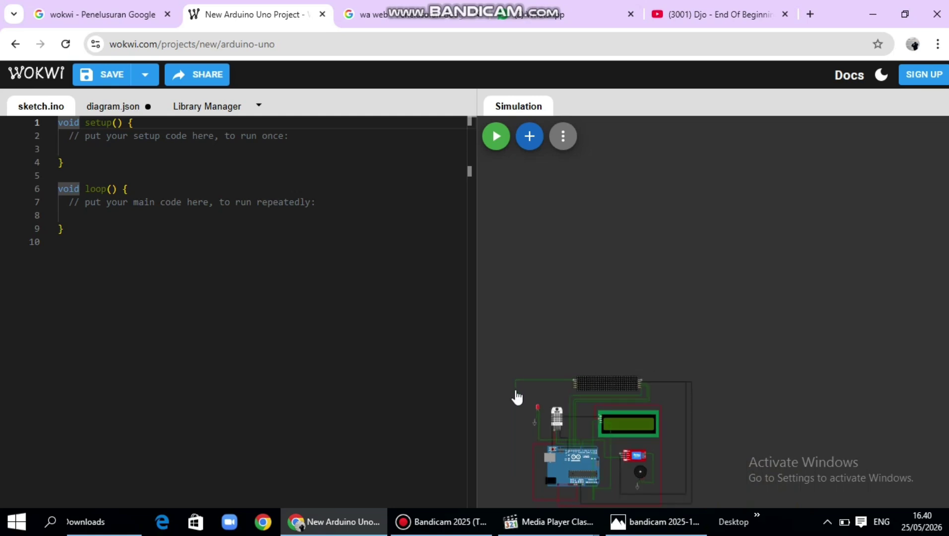
scroll(514, 491, "up", 5)
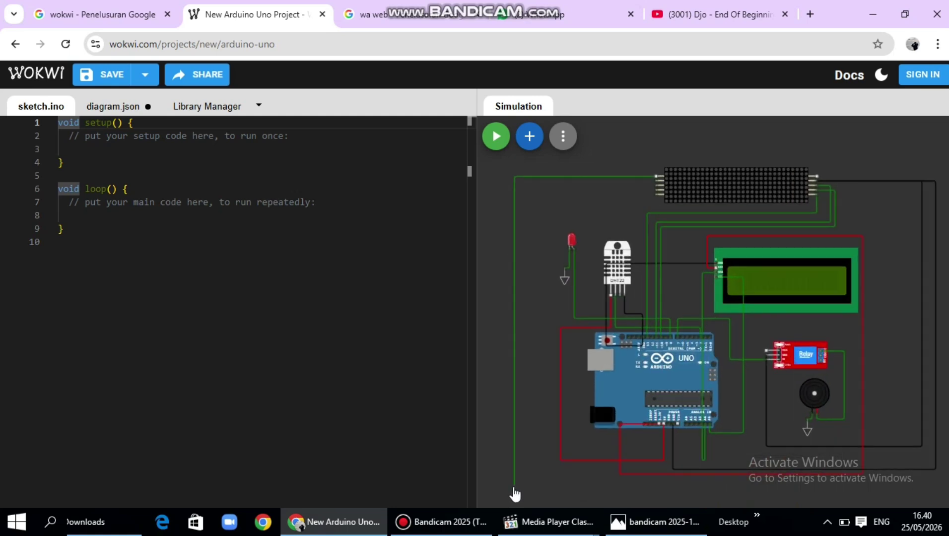
scroll(514, 494, "up", 3)
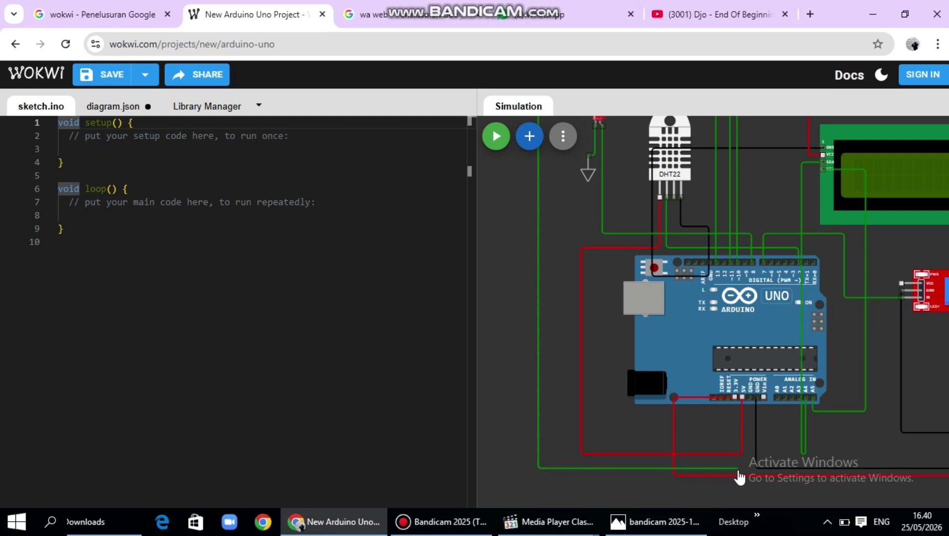
scroll(742, 460, "up", 4)
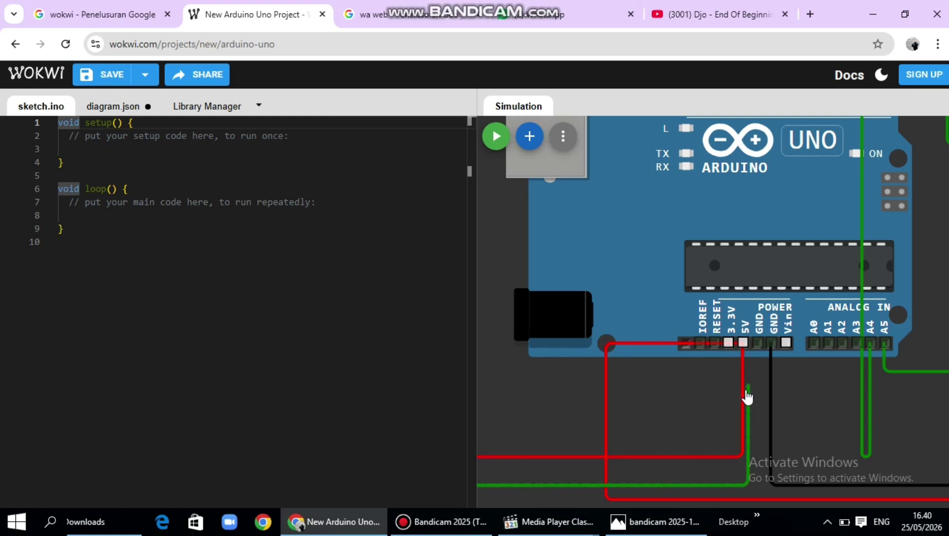
left_click(743, 343)
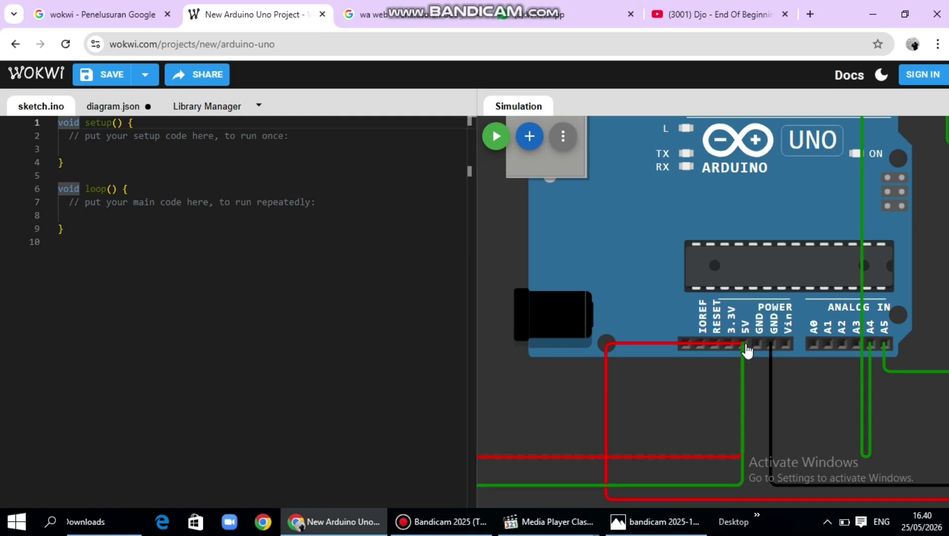
scroll(777, 384, "down", 2)
scroll(775, 387, "down", 2)
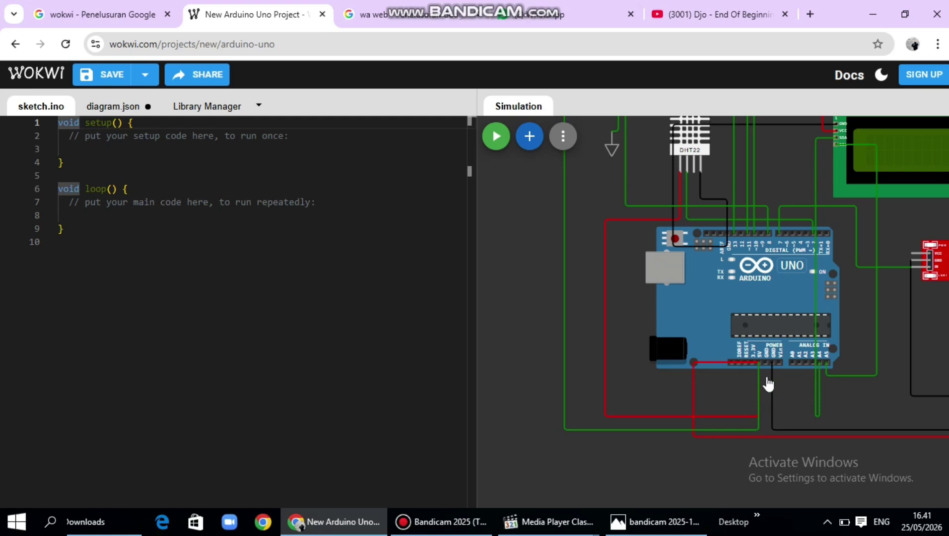
scroll(814, 383, "up", 3)
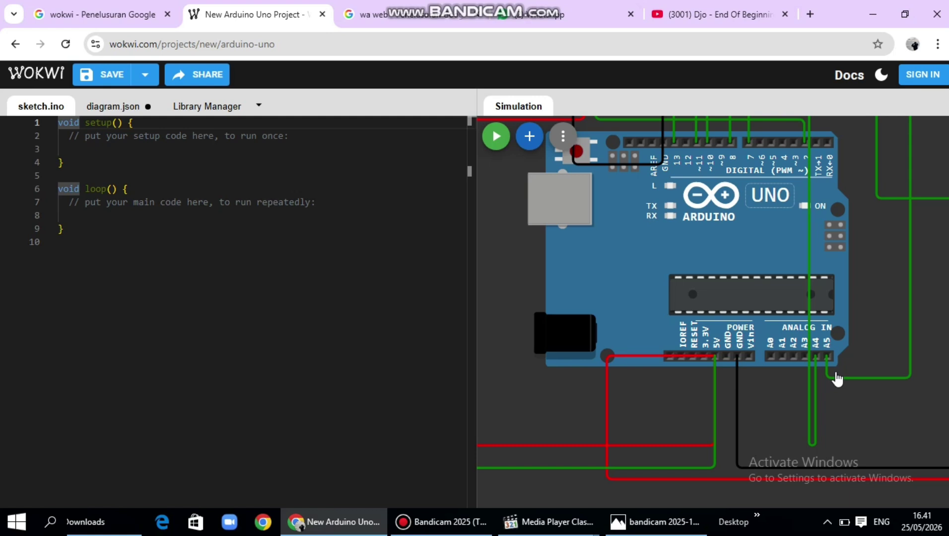
- Move the LCD slightly up and away from the DHT22 sensor above the Arduino Uno
scroll(780, 328, "down", 2)
scroll(793, 166, "up", 2)
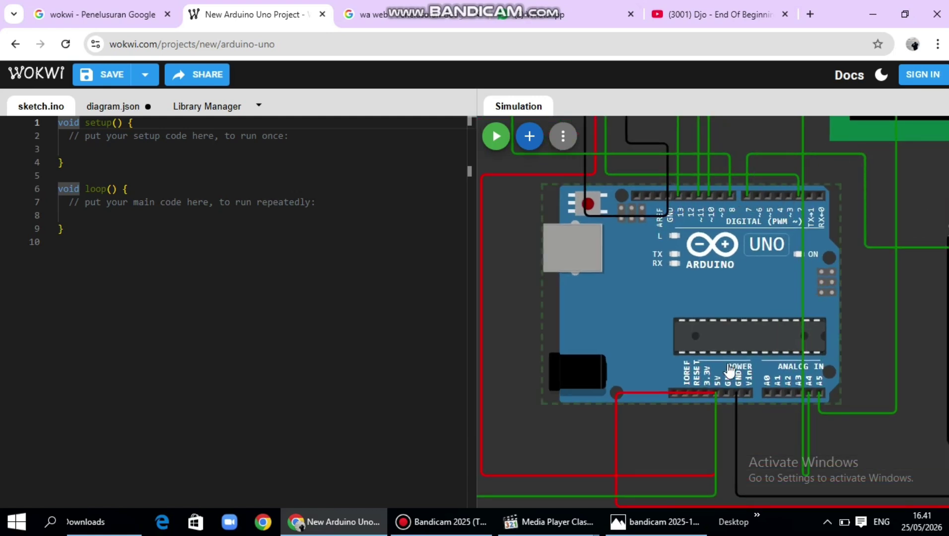
scroll(734, 386, "down", 1)
scroll(733, 386, "down", 3)
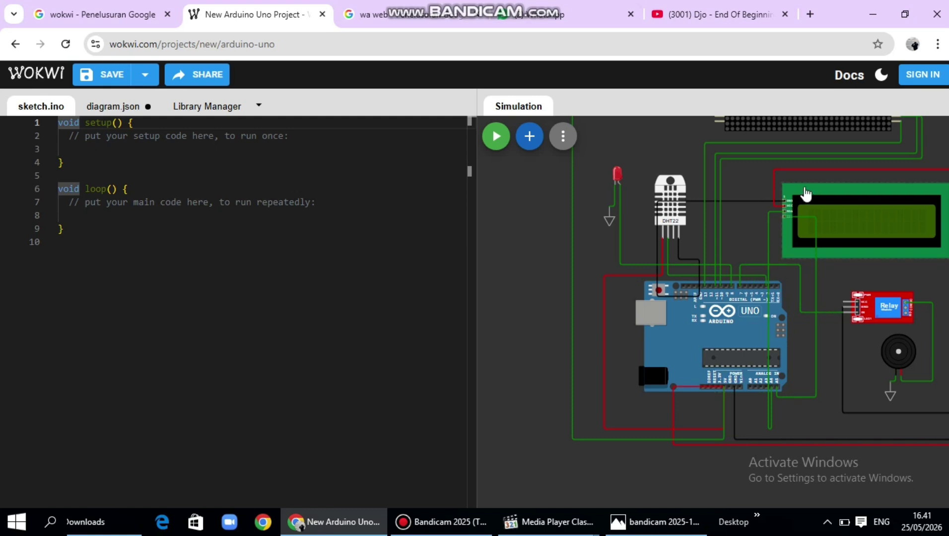
scroll(805, 196, "up", 3)
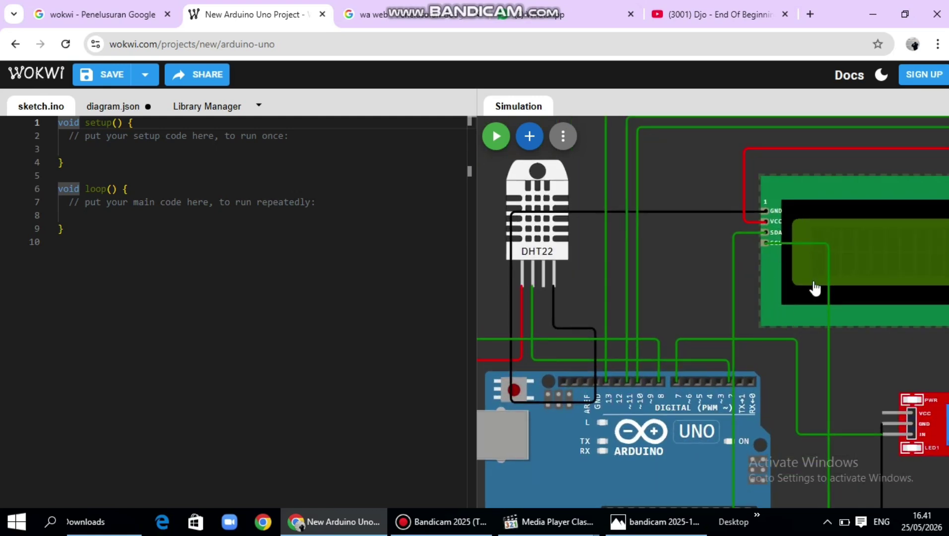
left_click_drag(814, 287, 890, 219)
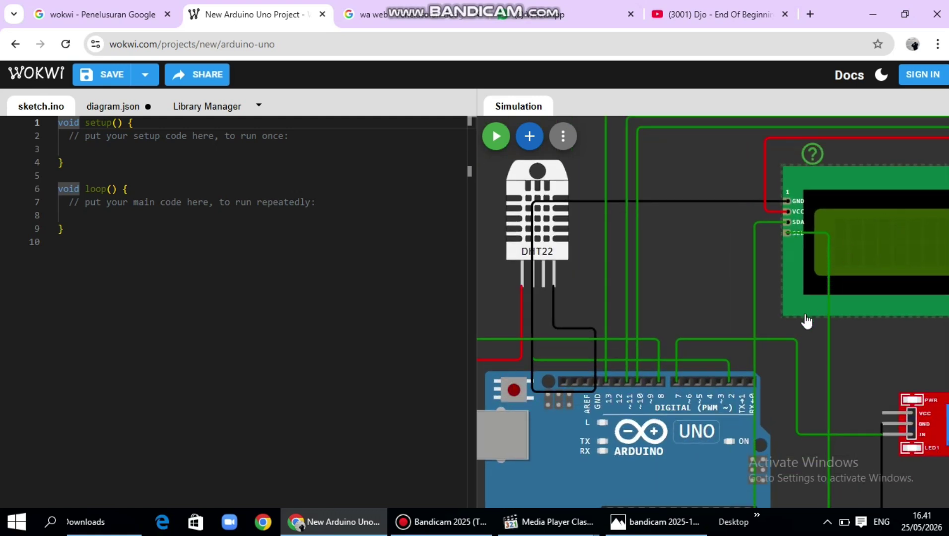
- Examine the finished circuit's wiring around the LED matrix, LCD, relay, buzzer and Arduino Uno
scroll(807, 322, "down", 5)
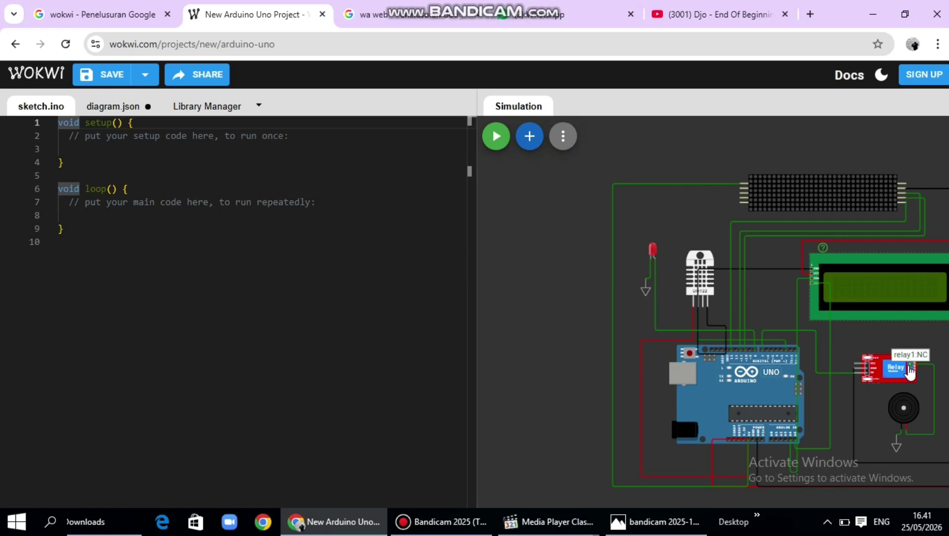
scroll(834, 291, "up", 2)
scroll(838, 301, "down", 2)
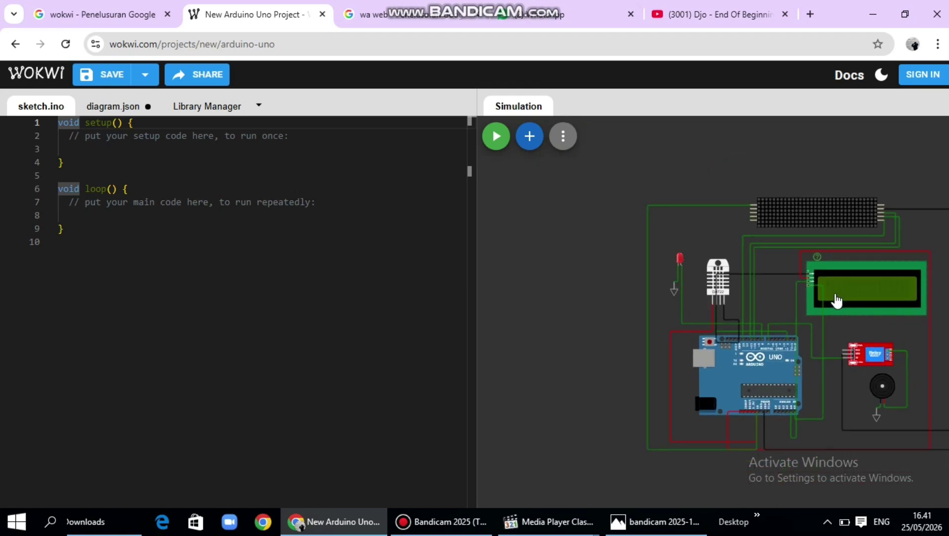
scroll(923, 358, "up", 4)
scroll(899, 353, "down", 2)
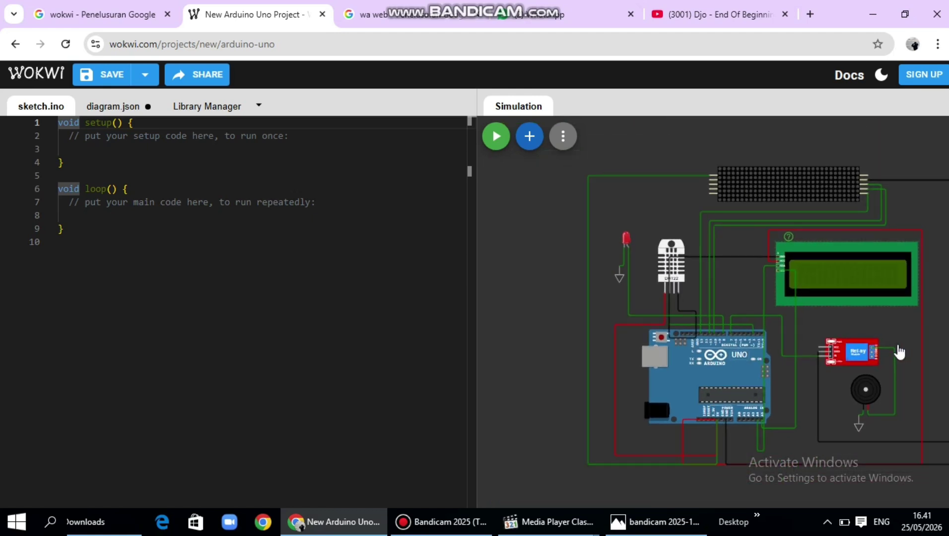
scroll(914, 370, "up", 2)
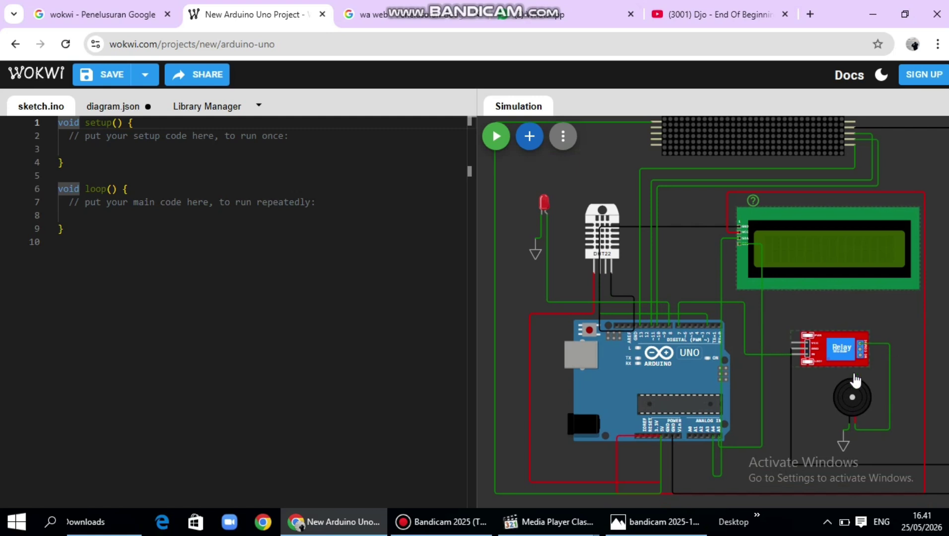
scroll(853, 390, "down", 2)
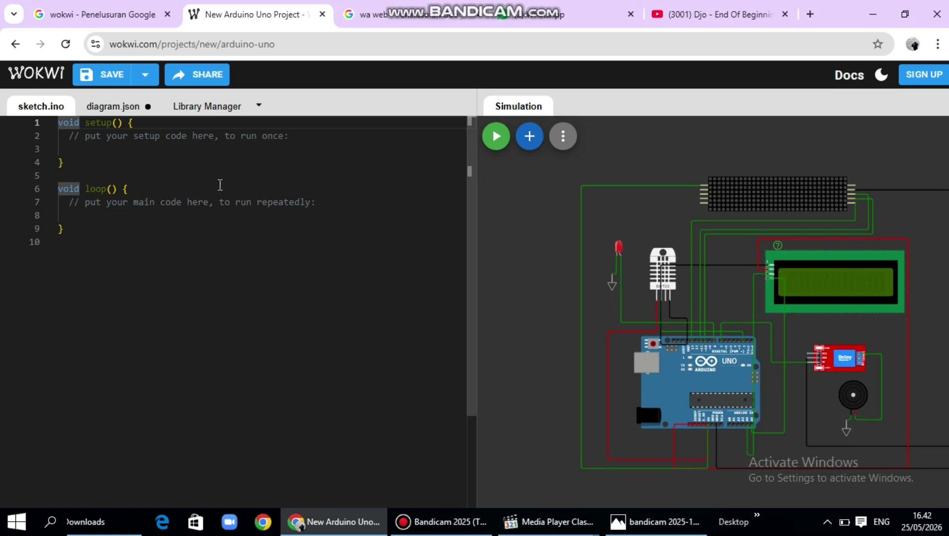
- Replace the default code in sketch.ino with the copied program for the DHT22, LCD, LED matrix, relay and LED
left_click(279, 137)
left_click(298, 143)
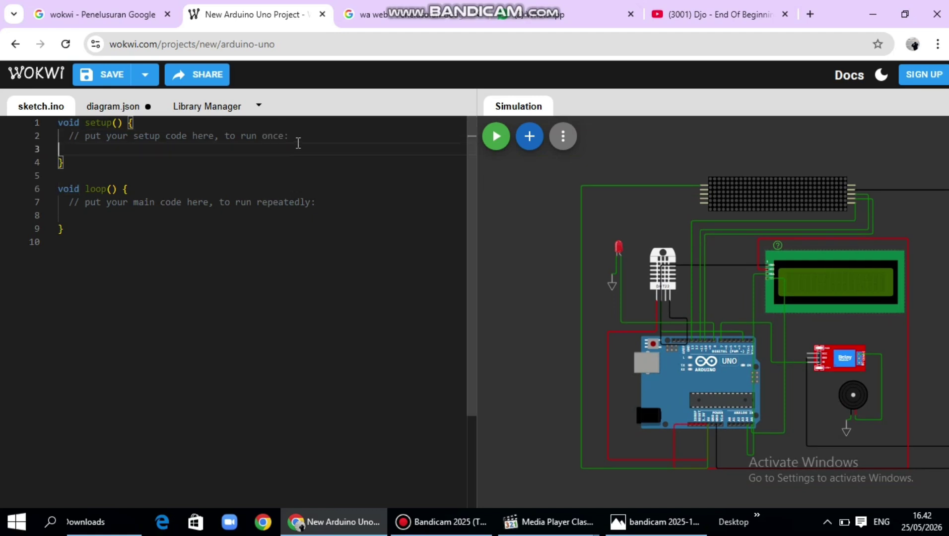
left_click(264, 228)
key("BackSpace")
key("BackSpace")
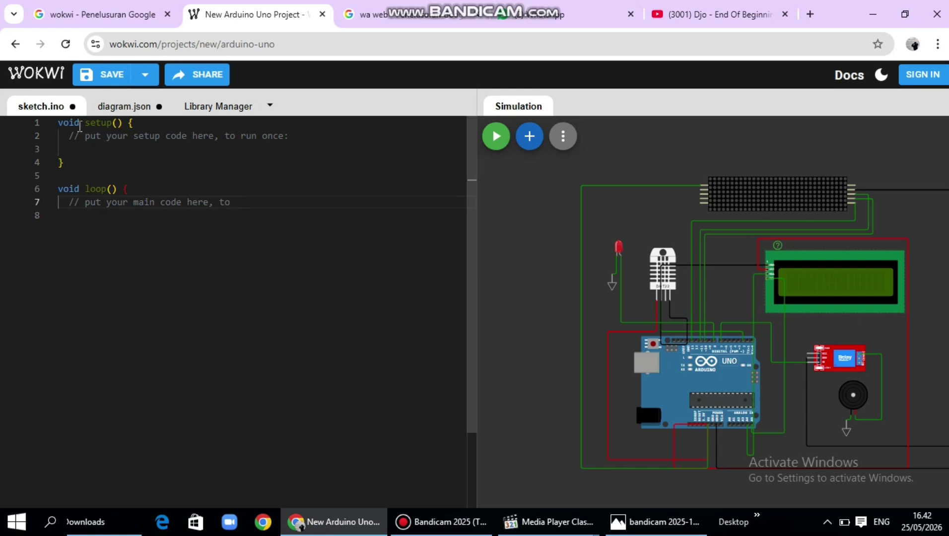
left_click_drag(59, 123, 223, 206)
key("BackSpace")
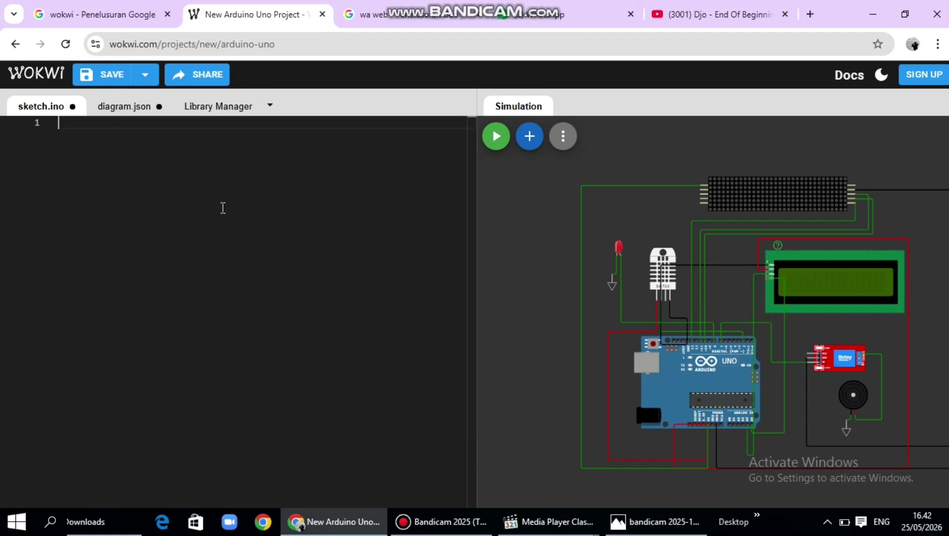
key("ctrl+v")
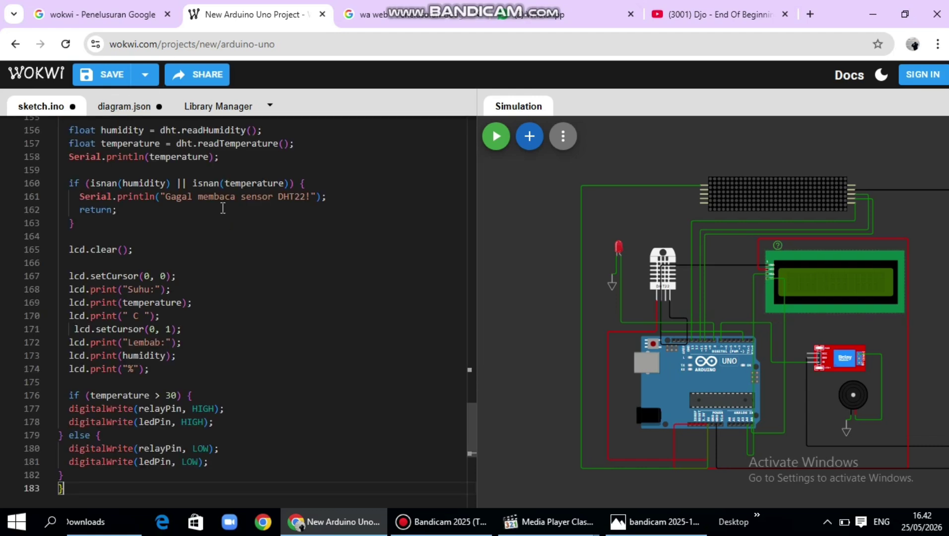
- Try to build and simulate the sketch, and install the missing MD_Parola library
scroll(627, 288, "up", 1)
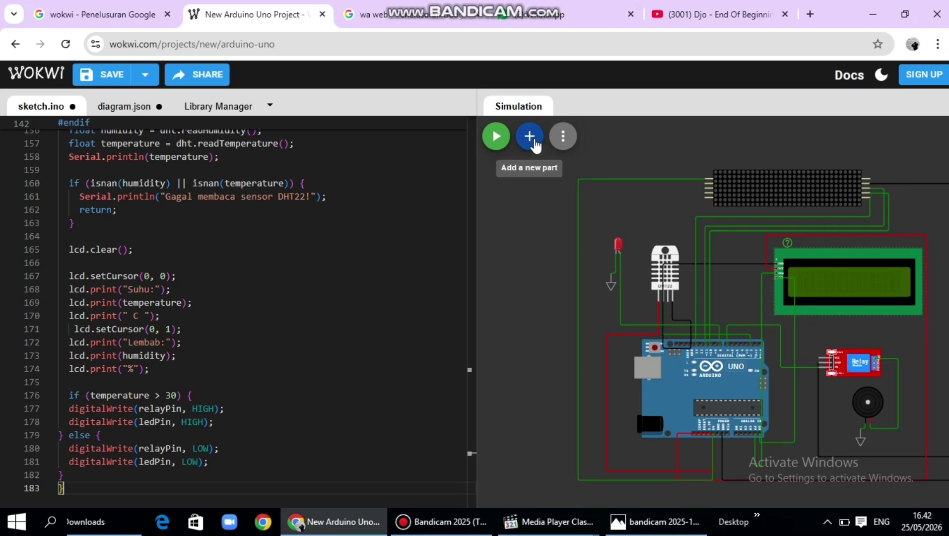
left_click(496, 135)
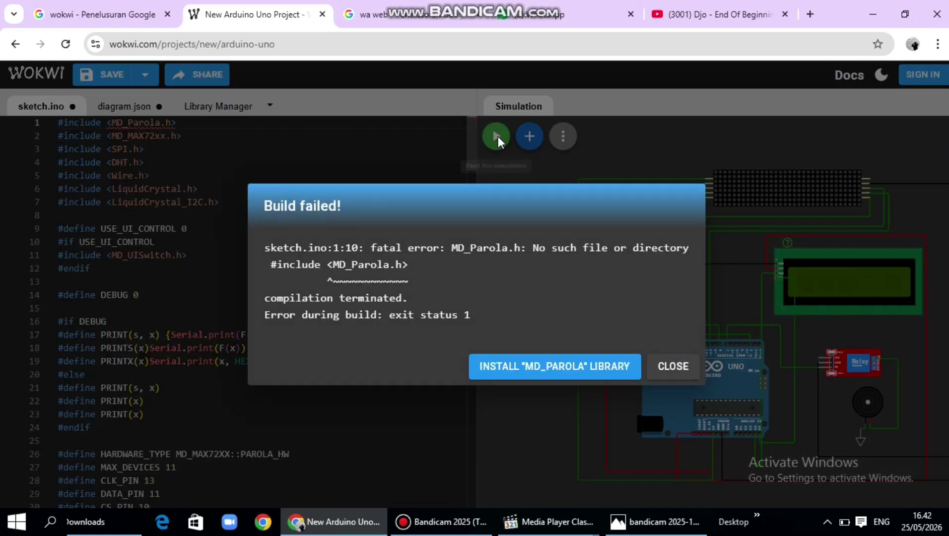
left_click(558, 370)
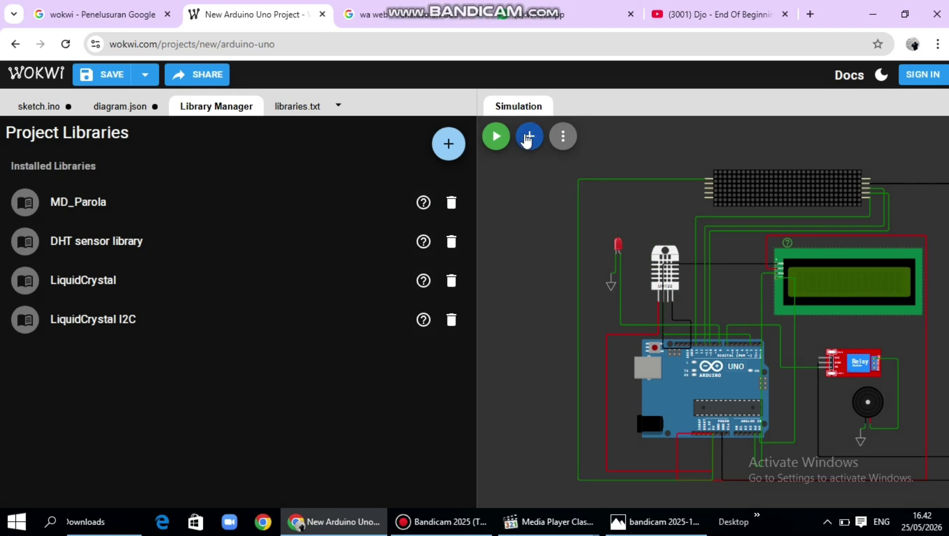
- Run the simulation, check the LCD readings and the LED matrix's scrolling text, and stop it
left_click(498, 140)
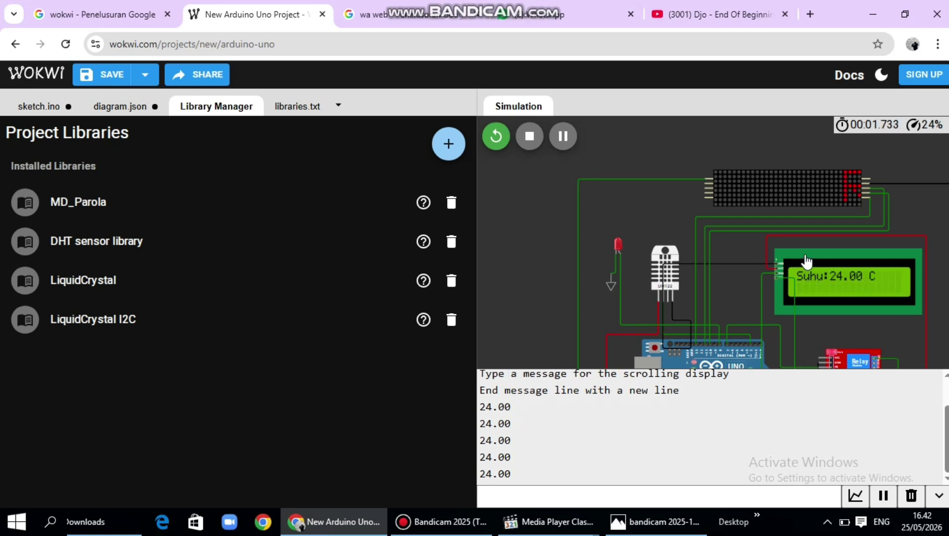
scroll(807, 262, "up", 2)
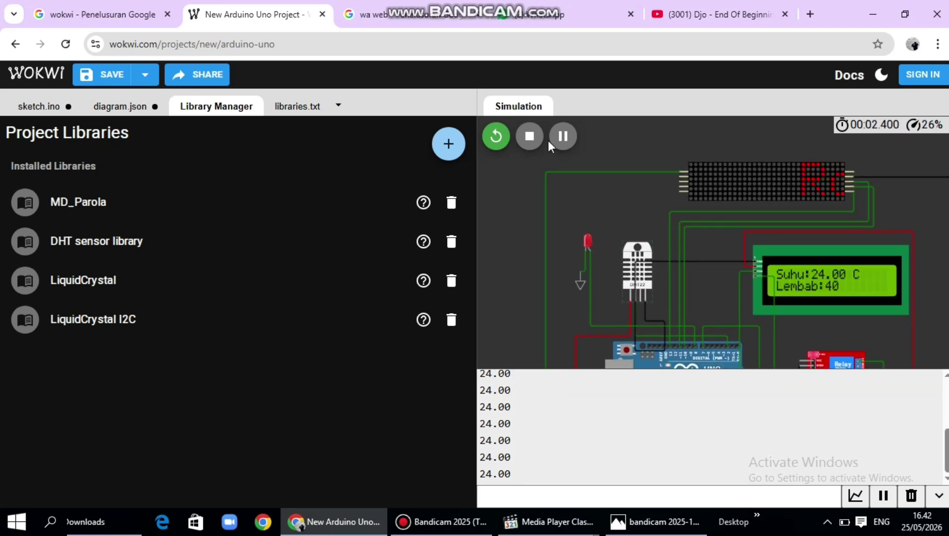
left_click(531, 138)
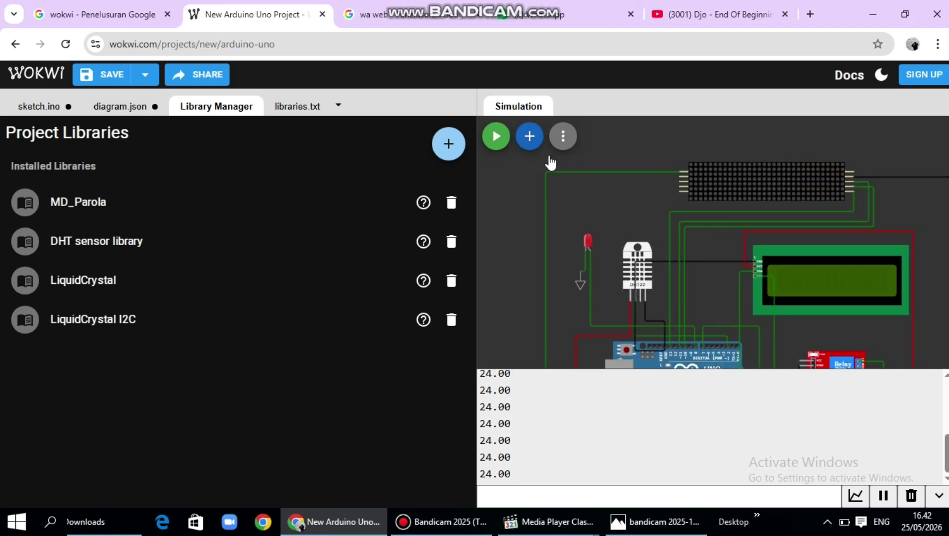
- Start the simulation, set the DHT22 sensor's temperature to 41.0°C and stop the simulation
left_click(496, 139)
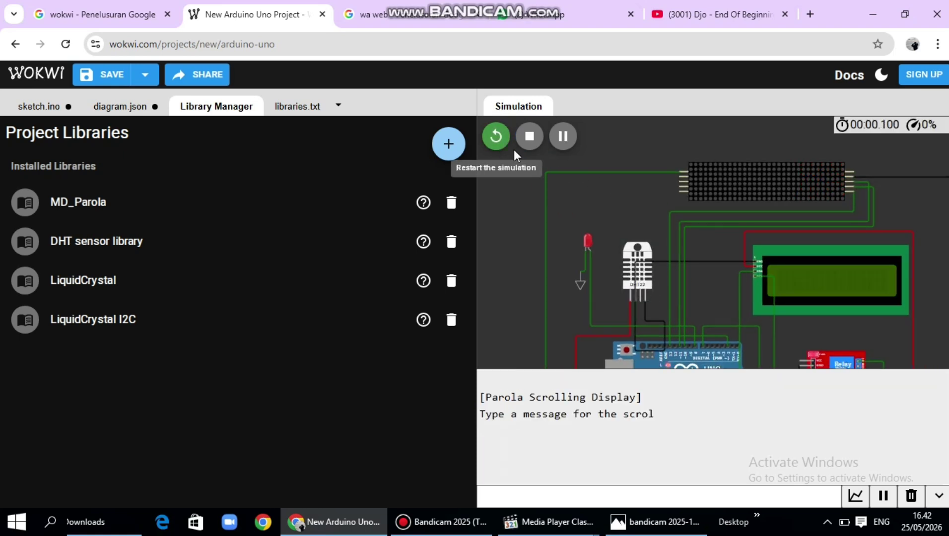
left_click(641, 274)
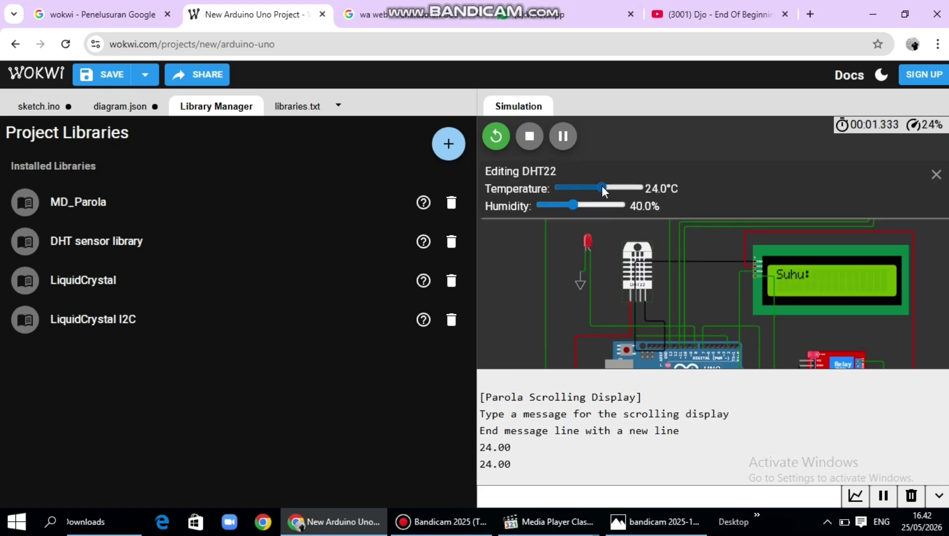
left_click_drag(601, 185, 615, 184)
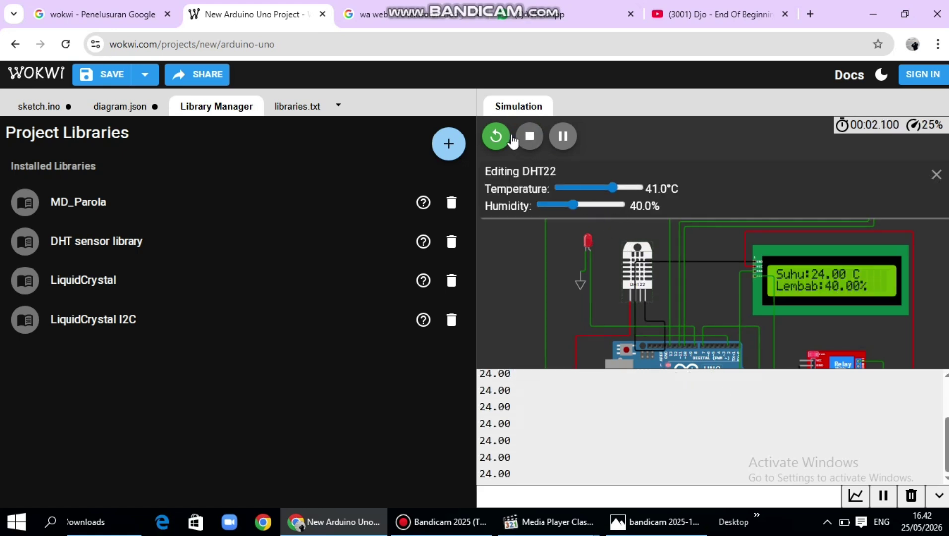
left_click(531, 139)
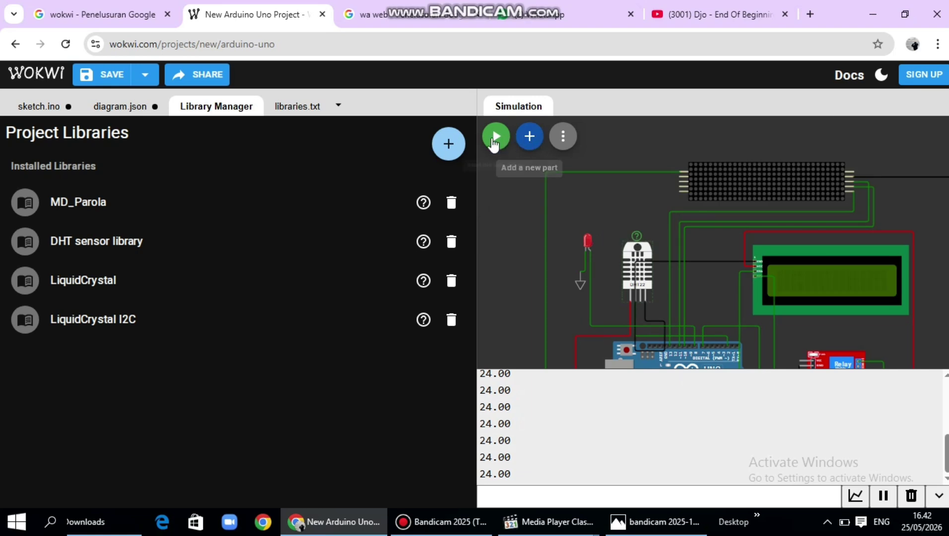
- Rerun the simulation, examine the LED, LCD, LED matrix and relay at the raised temperature, and stop it
left_click(497, 140)
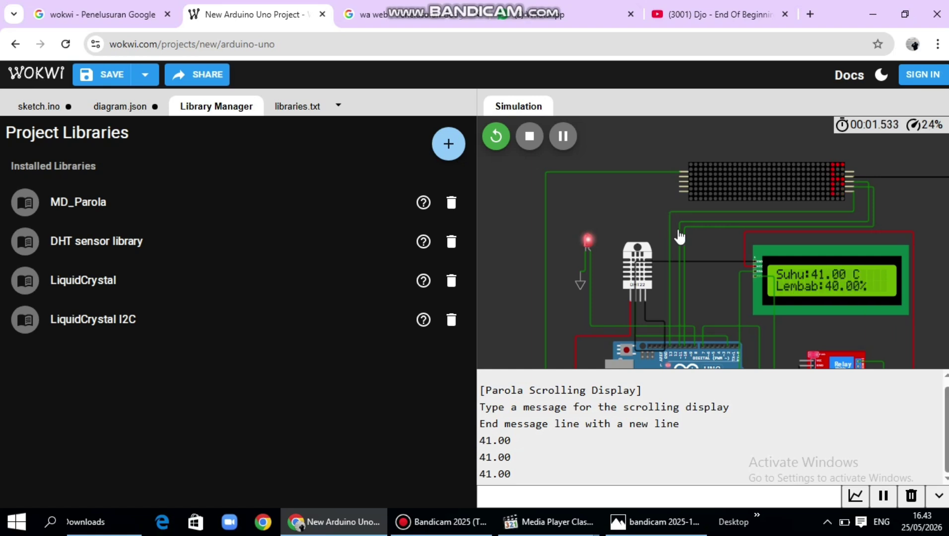
scroll(680, 237, "down", 2)
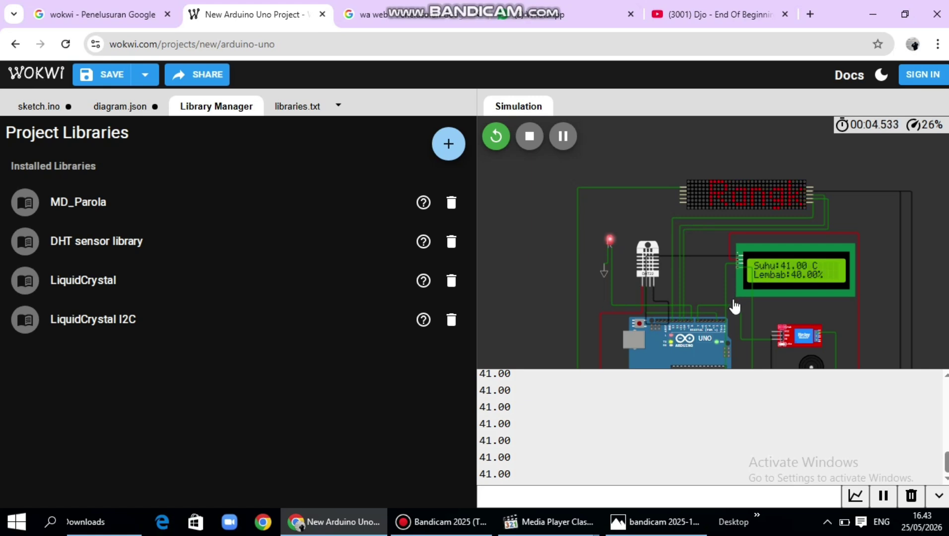
scroll(735, 306, "up", 1)
scroll(735, 305, "up", 1)
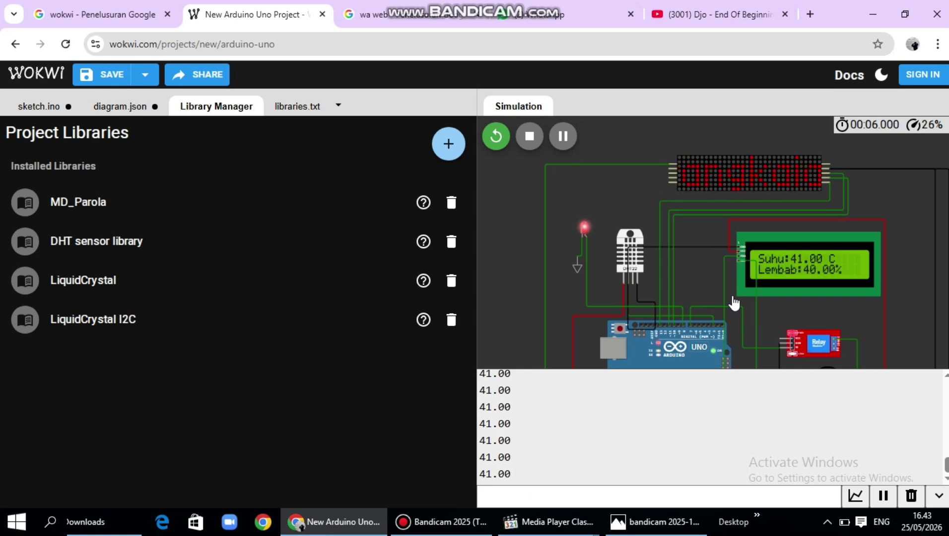
scroll(734, 303, "down", 1)
left_click(528, 140)
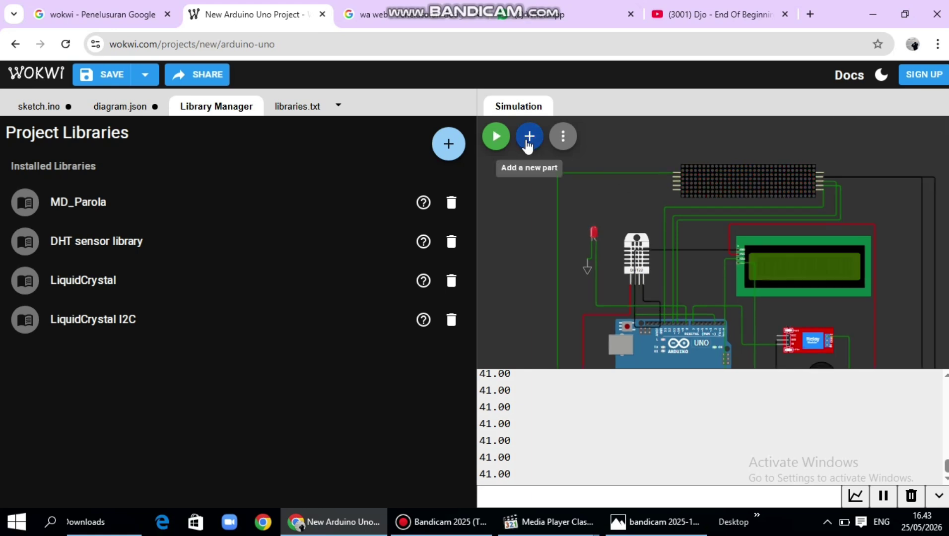